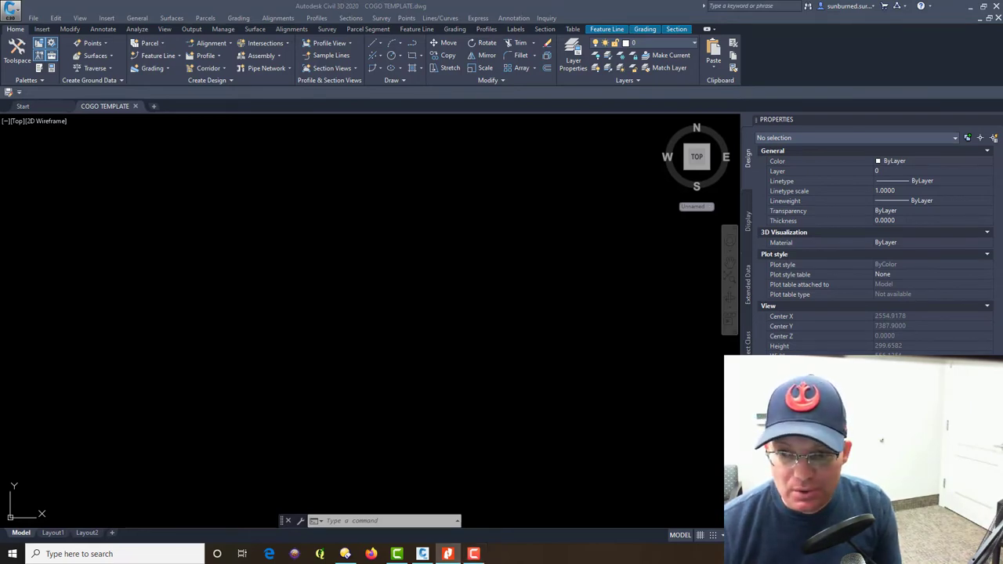
Drag the Nitro Pro window showing plat 018_rs_057.pdf over the empty COGO TEMPLATE drawing
drag(0, 112, 526, 48)
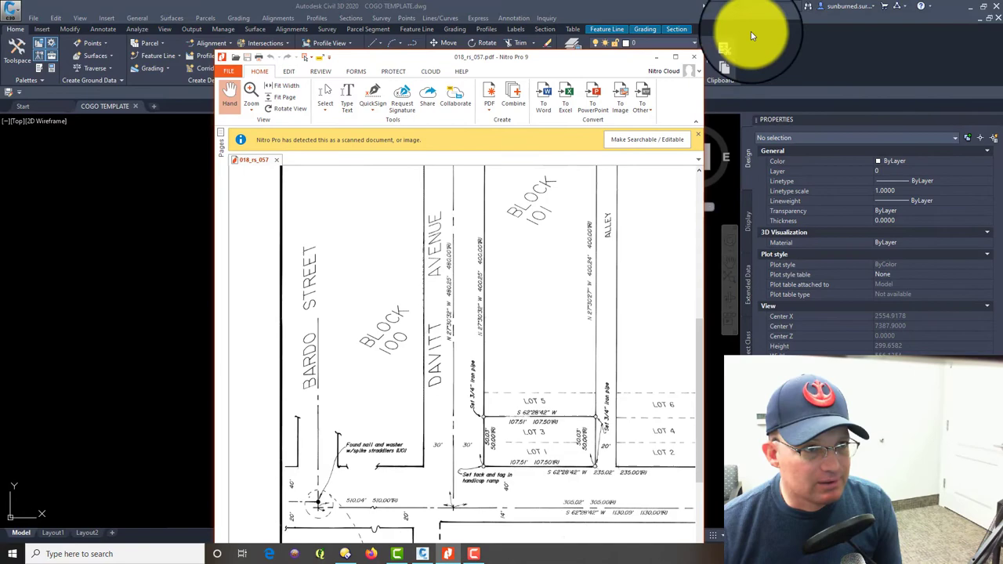
Maximize the plat and pan over Blocks 100–102, H Street and Lots 31–32, then minimize it
click(680, 63)
drag(448, 381, 513, 560)
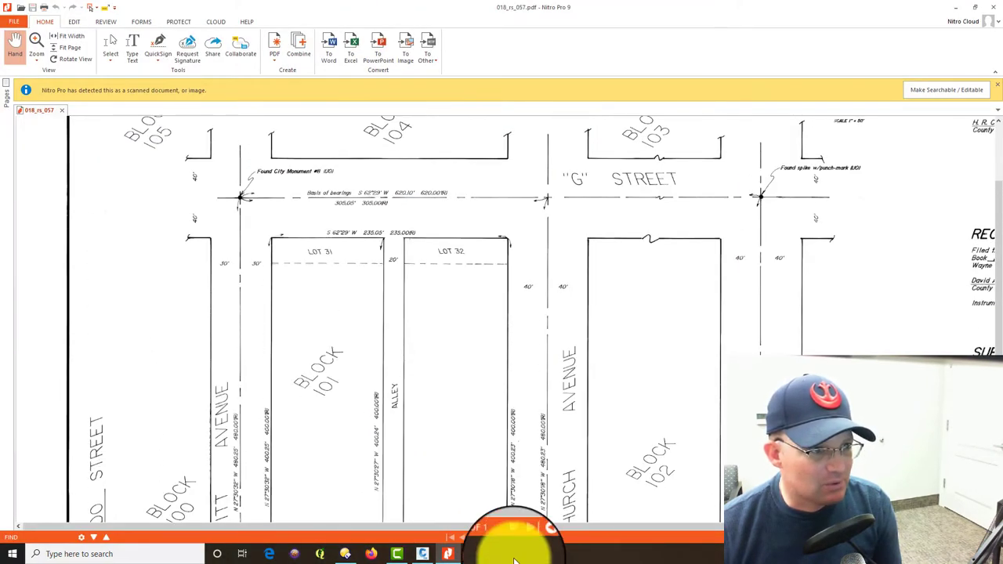
mouse_move(712, 336)
mouse_down()
mouse_move(577, 262)
mouse_move(593, 88)
mouse_up()
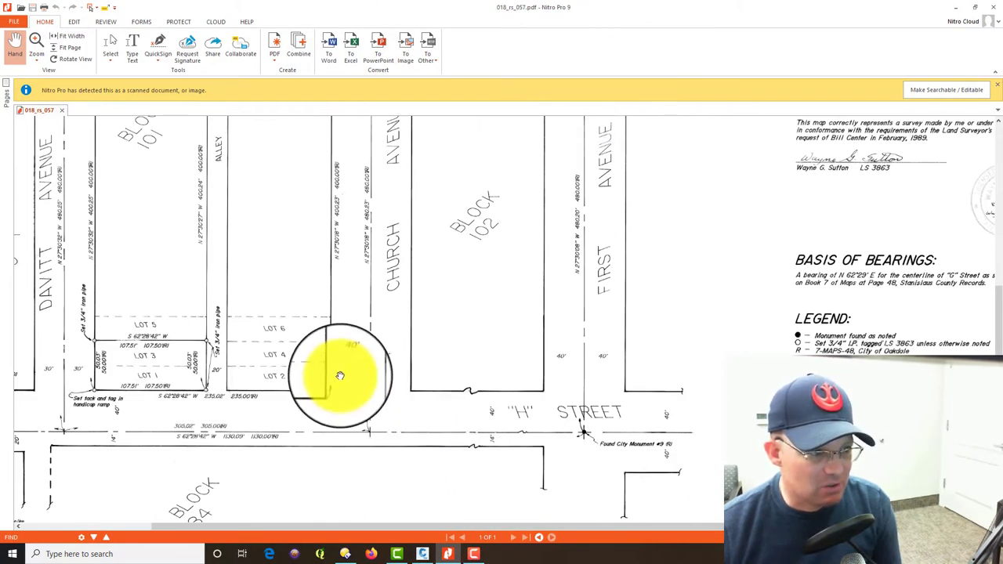
drag(340, 376, 745, 352)
mouse_move(519, 190)
mouse_down()
mouse_move(549, 482)
mouse_move(410, 426)
mouse_move(428, 249)
mouse_up()
drag(544, 463, 544, 418)
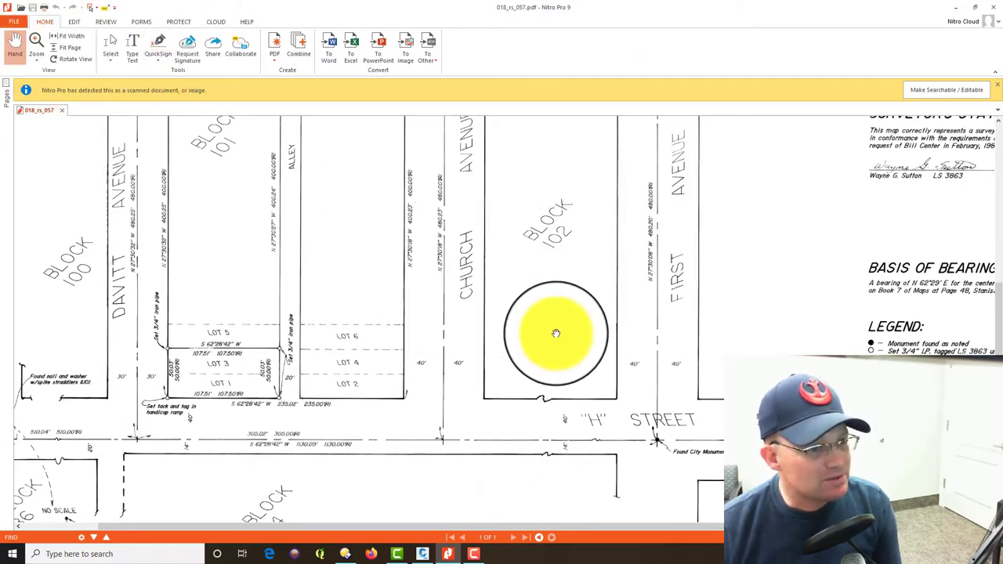
key(super+Down)
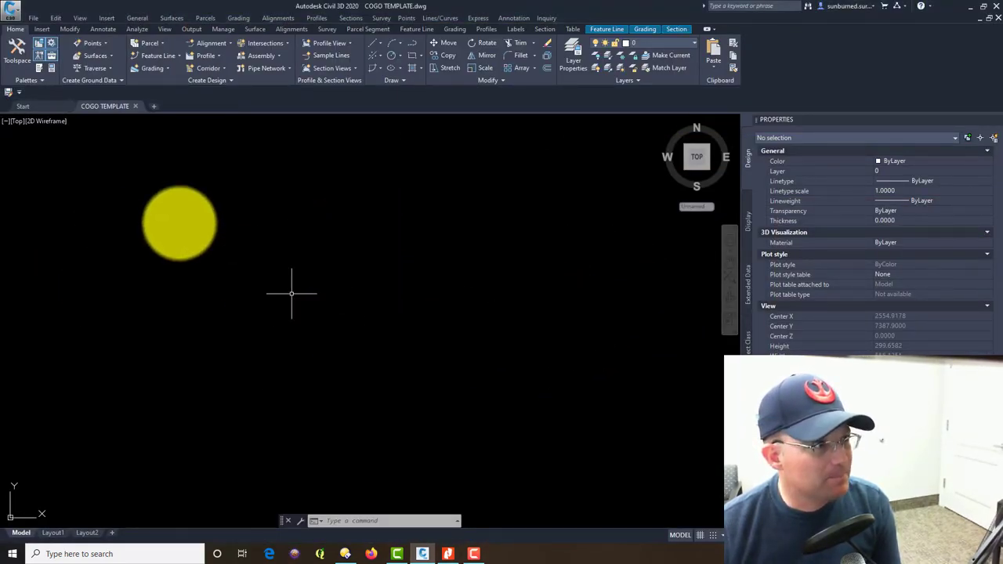
Make SURVEY-LINES-BOUNDARY-RIGHT-OF-WAY-CENTERLINE the current layer, then bring the plat PDF back
click(695, 43)
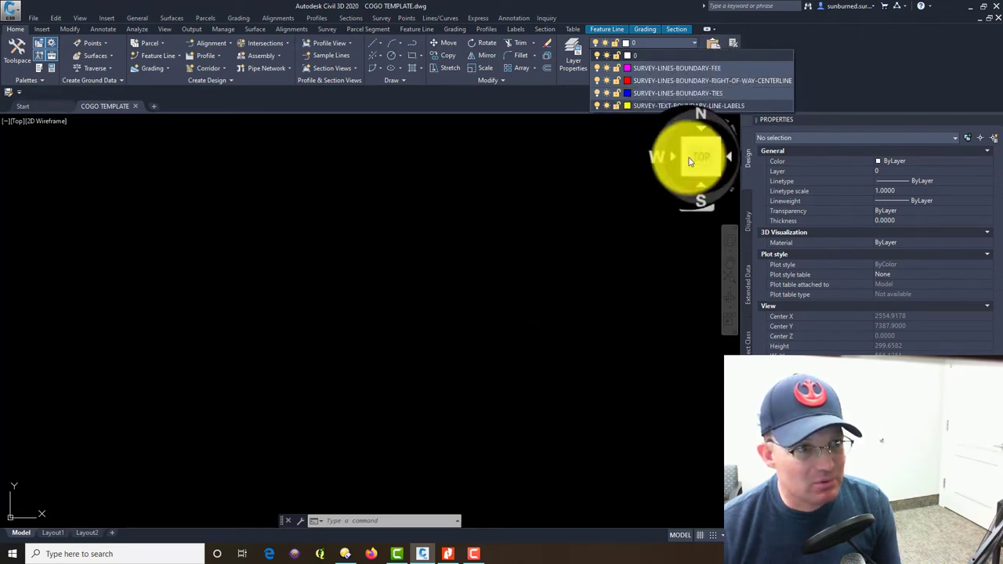
click(718, 82)
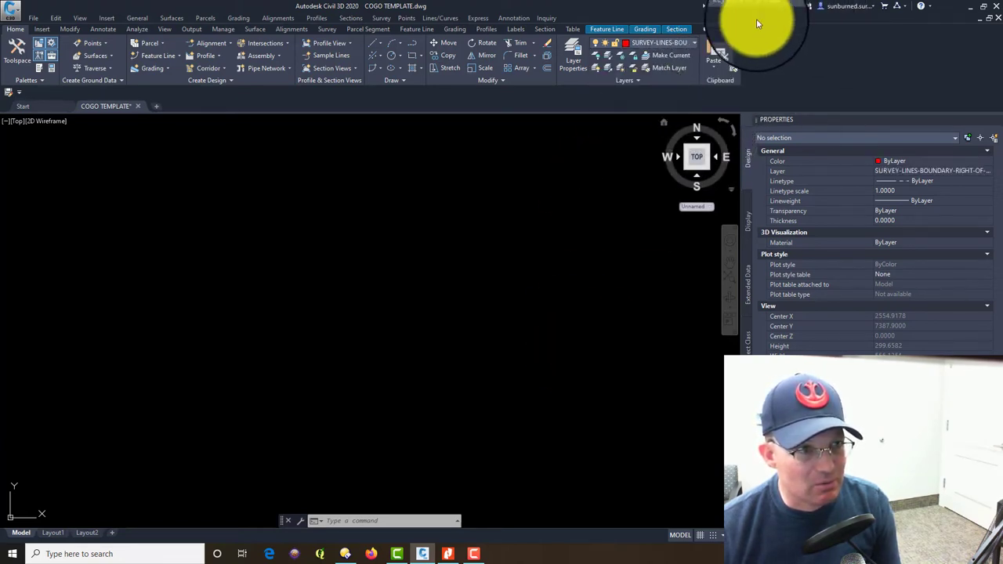
scroll(605, 306, down, 2)
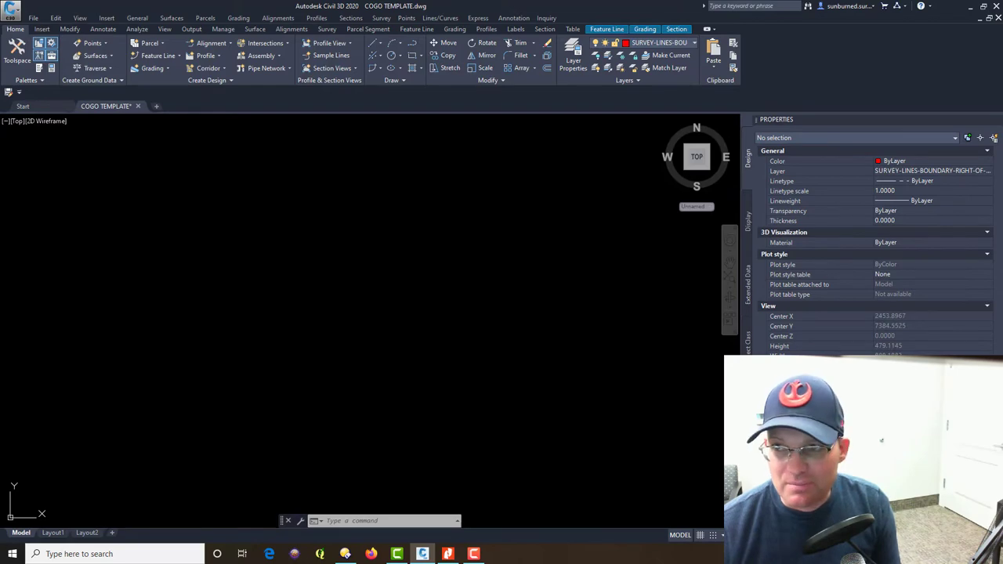
click(447, 554)
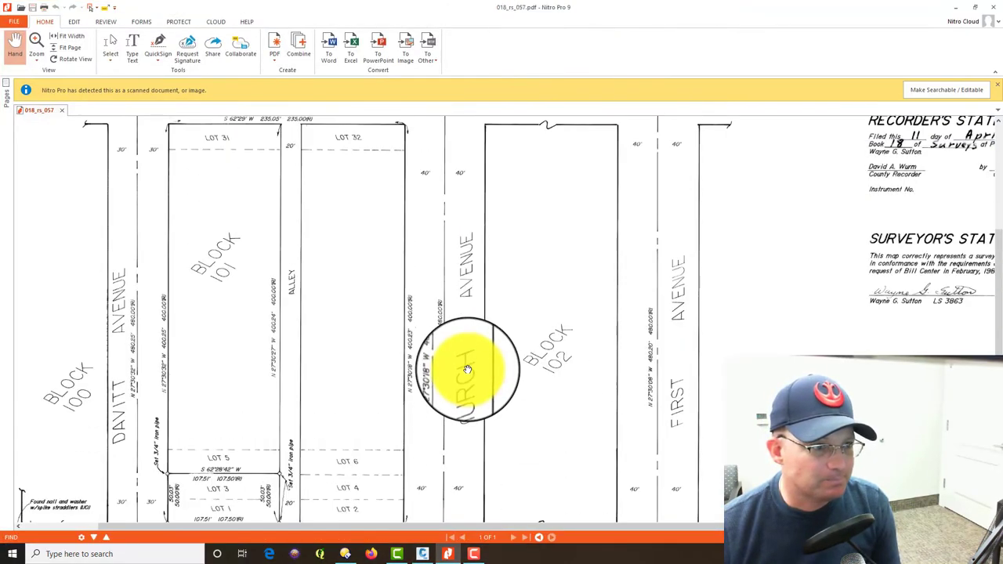
Zoom and pan the plat to read First Avenue's bearing, N 27°30'08" W, 480.20'
scroll(512, 363, up, 4)
scroll(512, 364, down, 5)
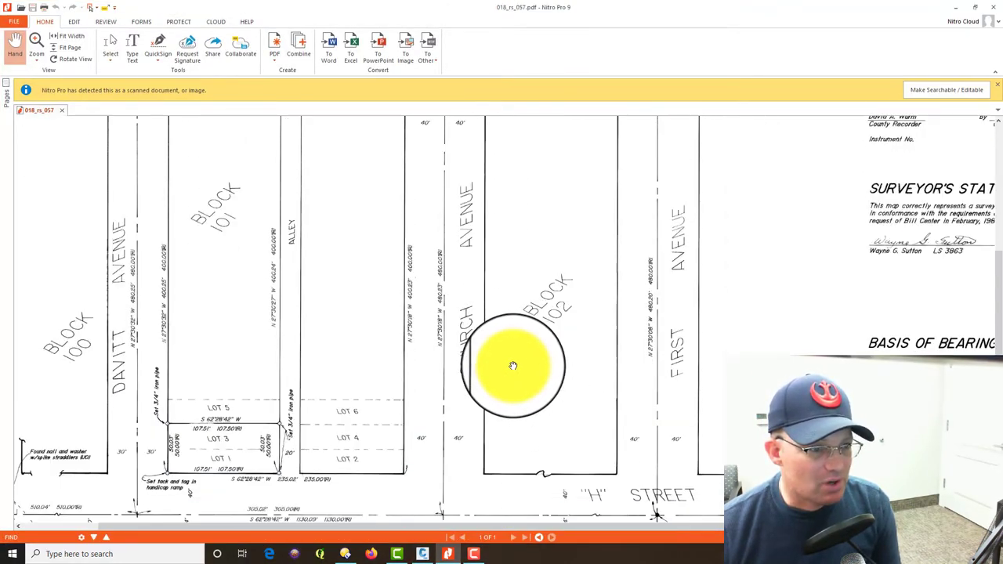
scroll(513, 366, up, 2)
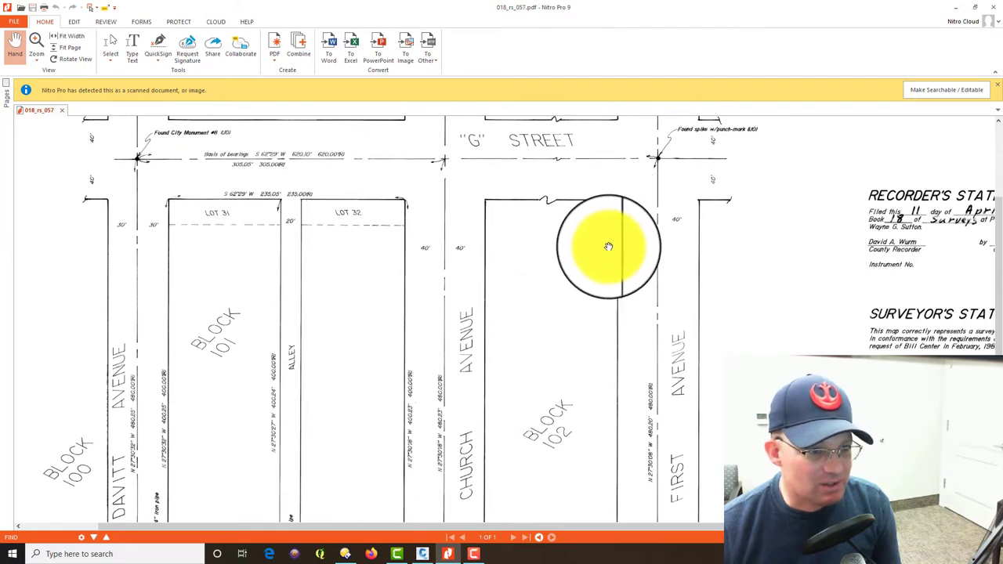
scroll(616, 227, down, 4)
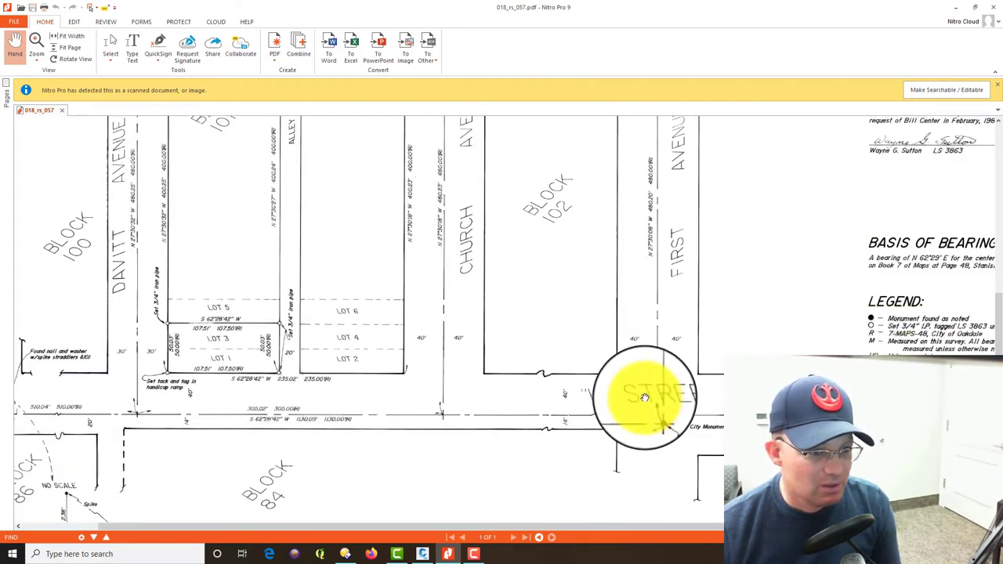
scroll(651, 427, up, 1)
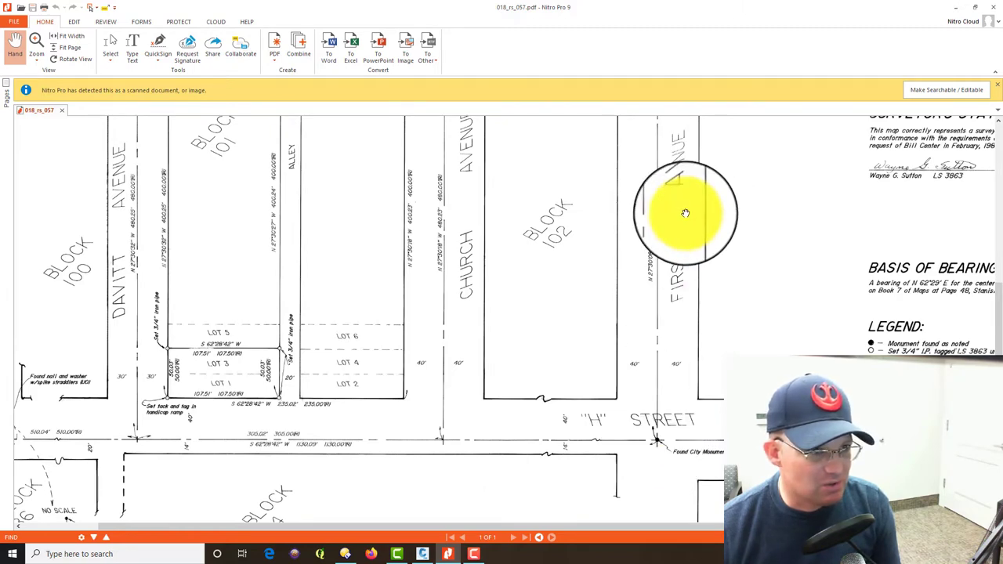
scroll(653, 446, up, 3)
scroll(655, 438, up, 4)
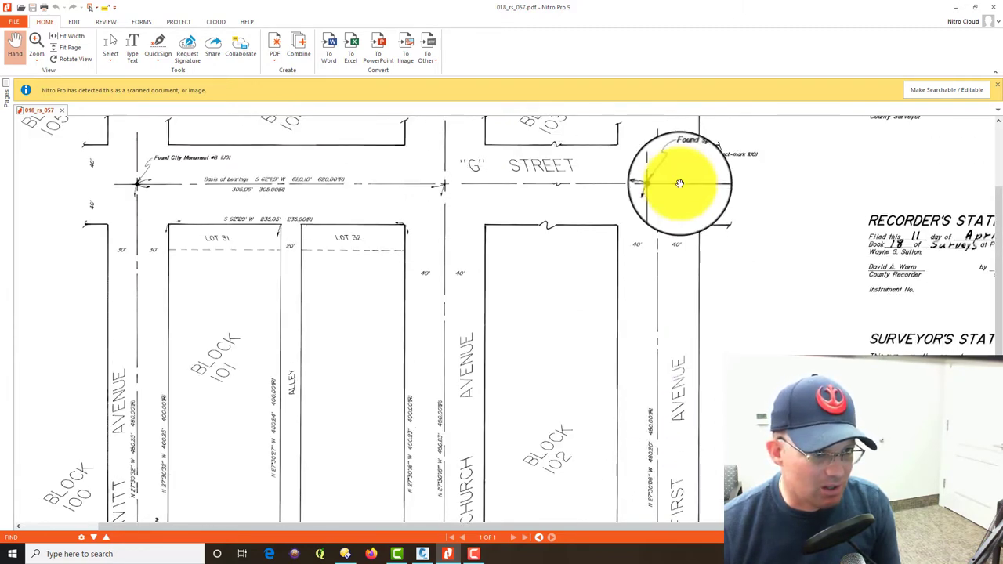
scroll(647, 222, down, 3)
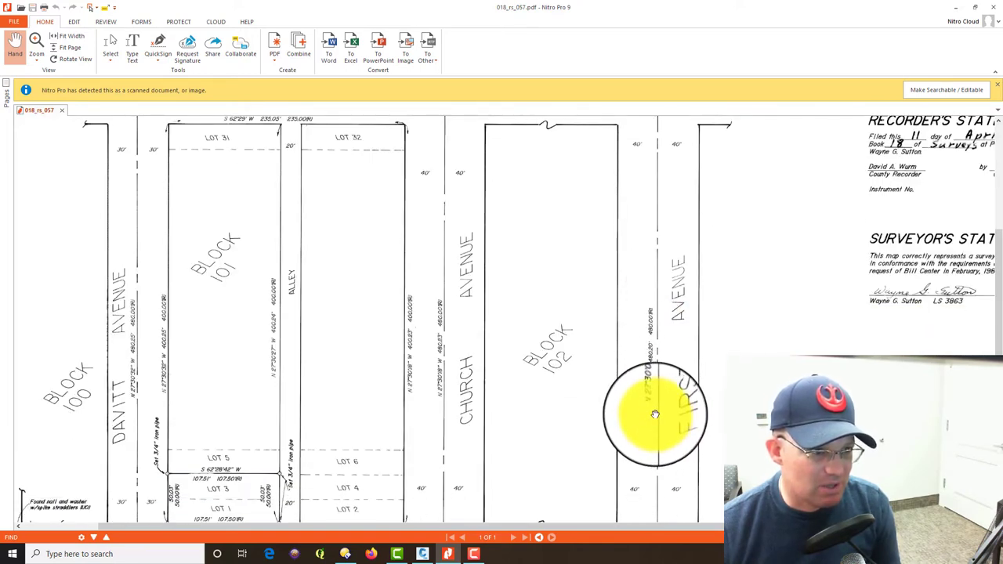
scroll(655, 413, up, 3)
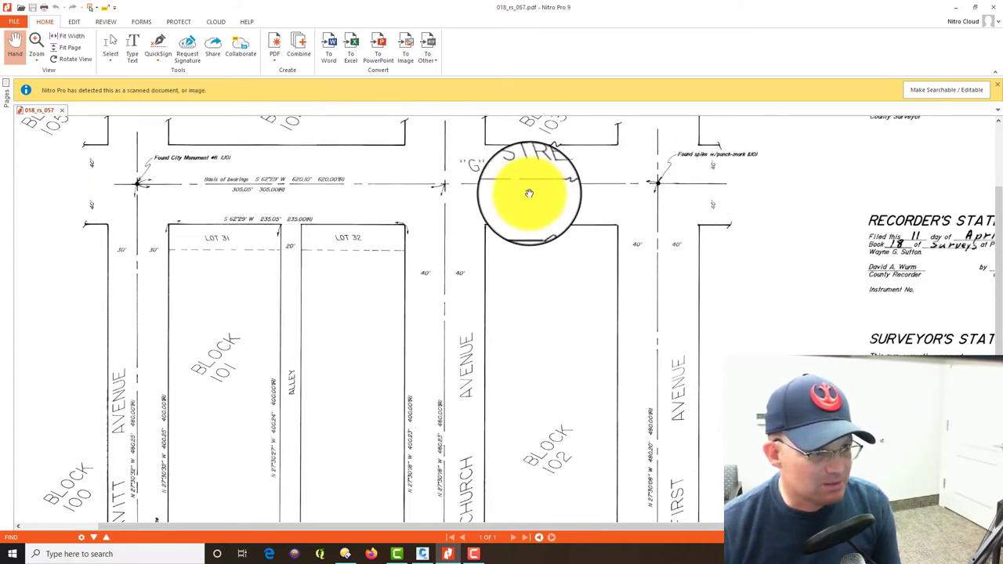
scroll(385, 188, down, 1)
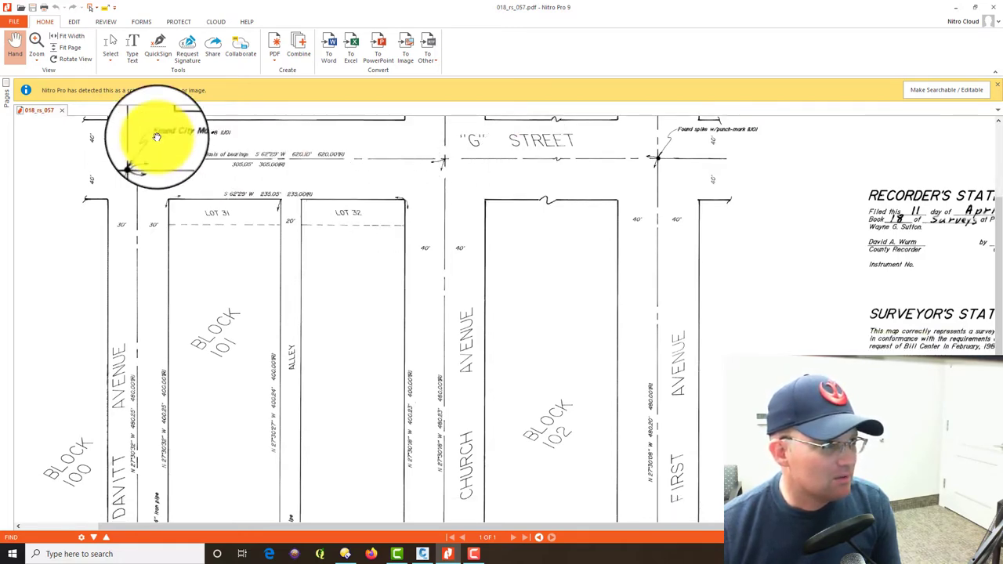
scroll(454, 164, down, 5)
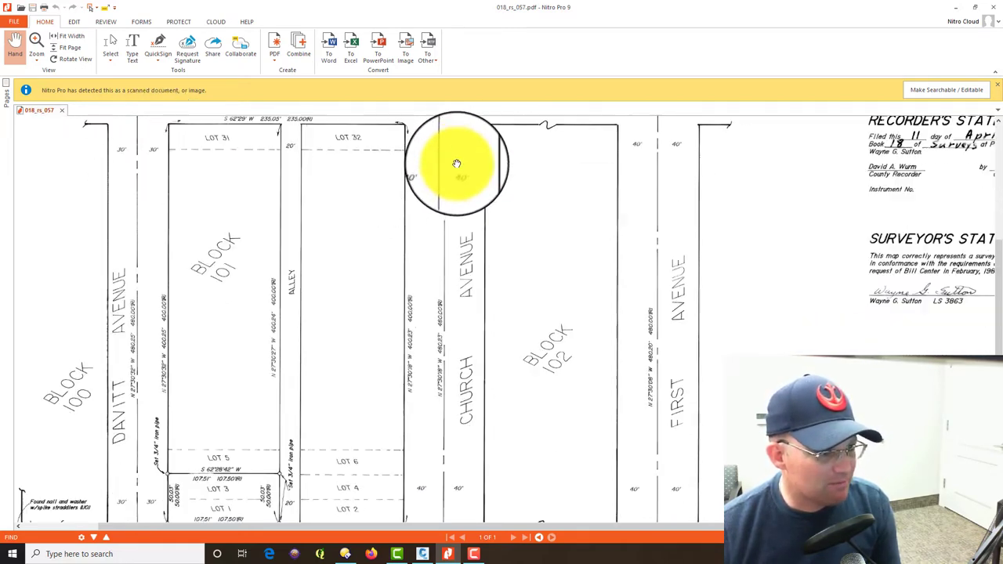
scroll(451, 282, down, 3)
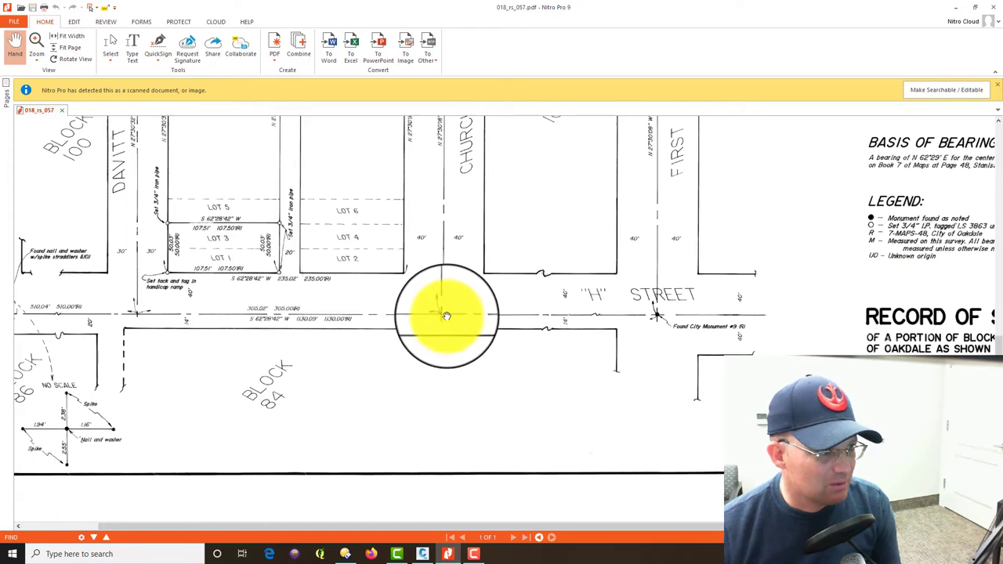
scroll(705, 369, up, 6)
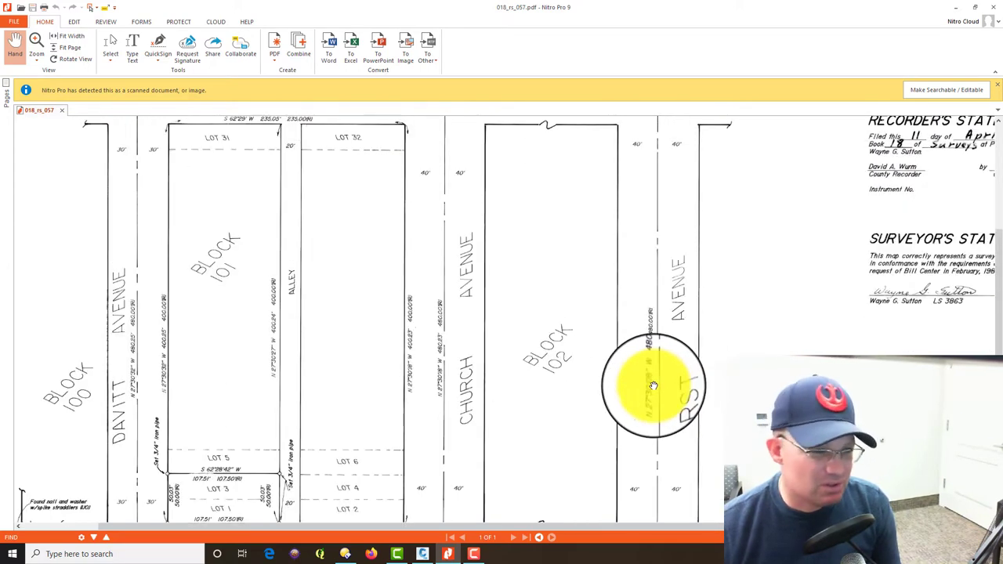
ctrl+scroll(671, 384, up, 2)
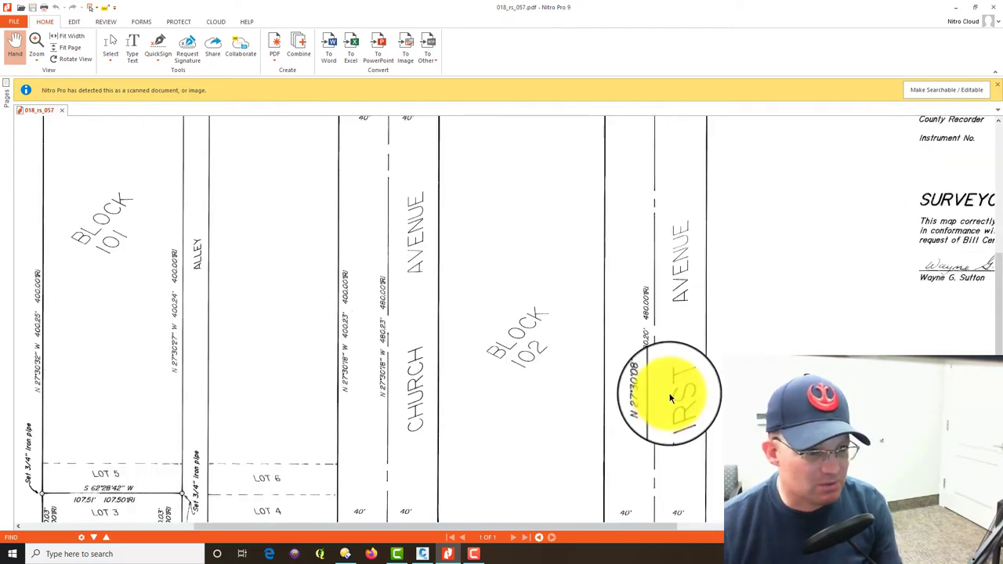
ctrl+scroll(650, 402, up, 2)
ctrl+scroll(650, 402, down, 2)
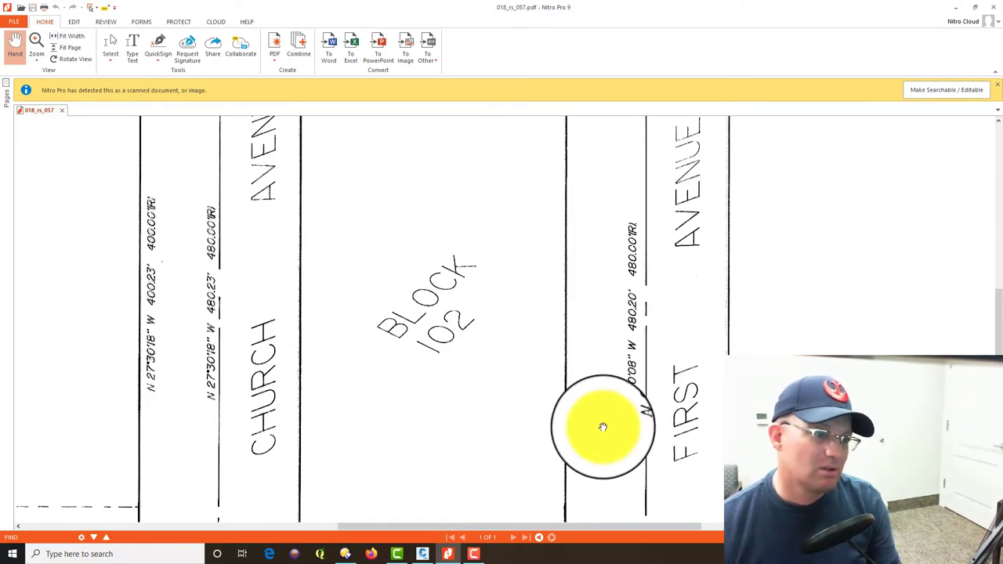
drag(655, 481, 594, 521)
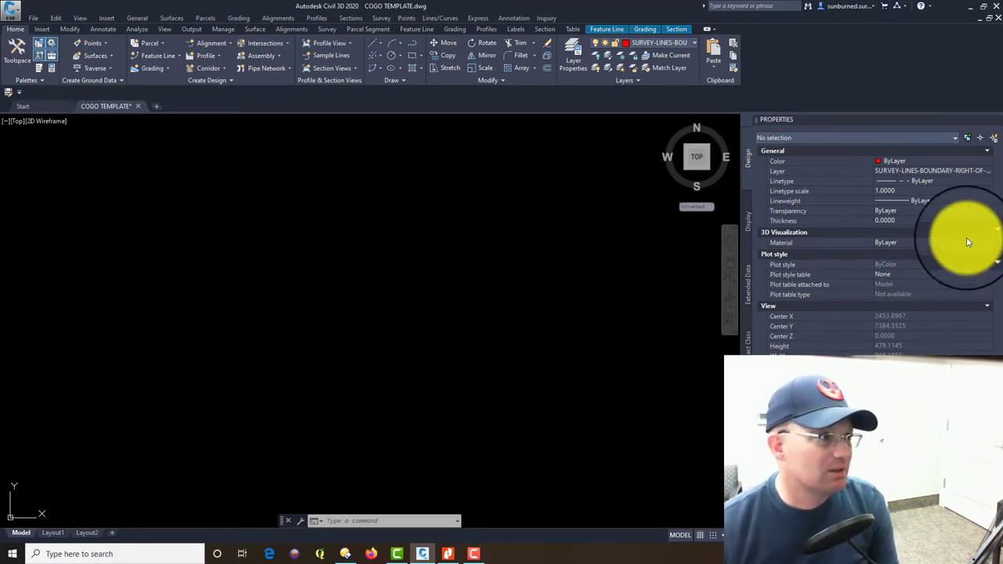
Draw a red right-of-way line by bearing N 27°30'08" W, 480.20' long
click(441, 19)
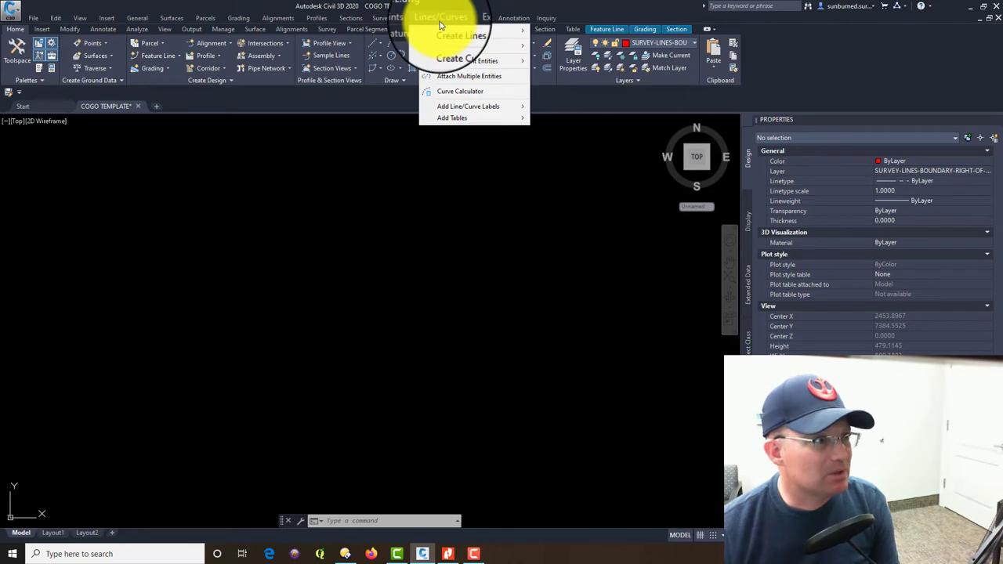
click(379, 41)
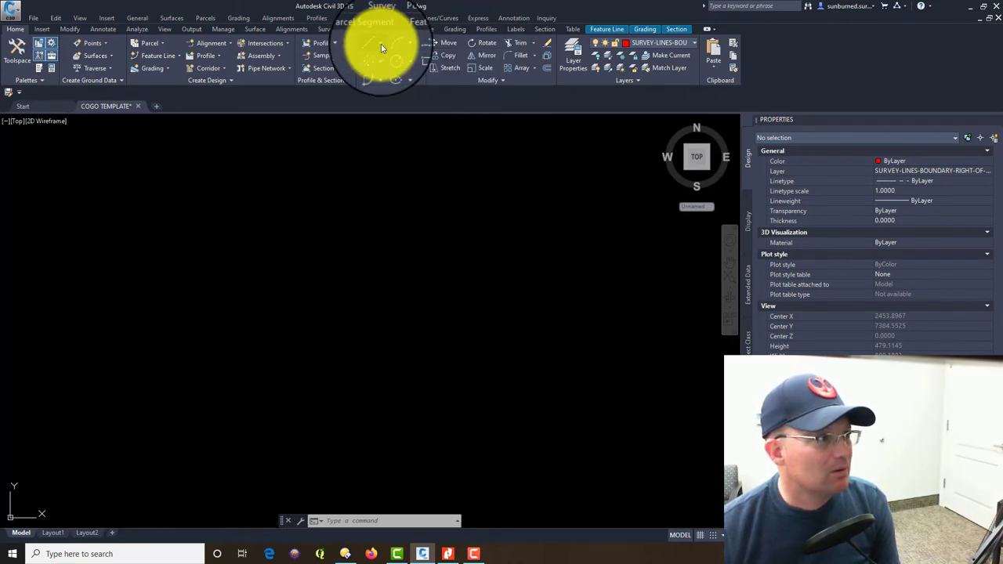
click(381, 44)
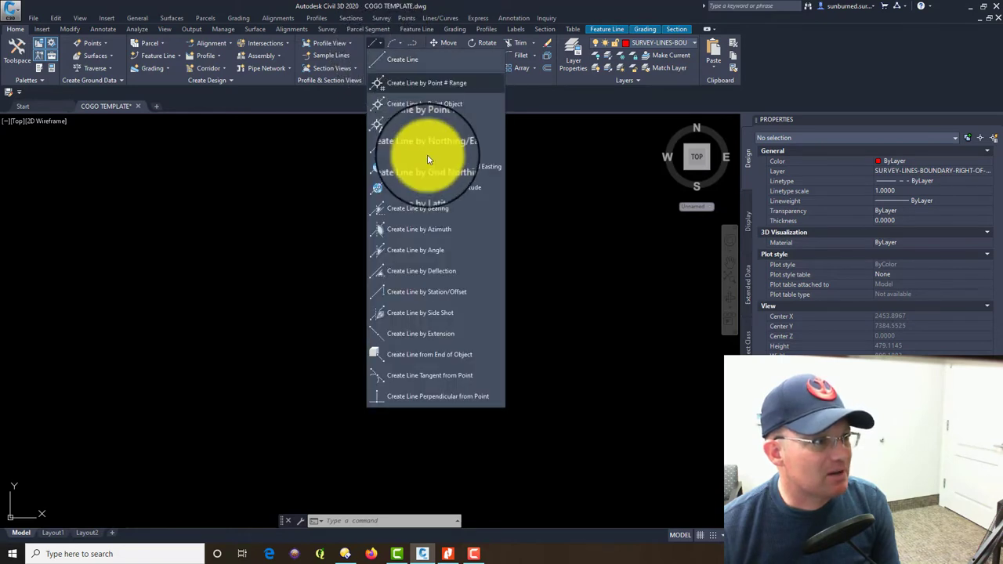
click(437, 210)
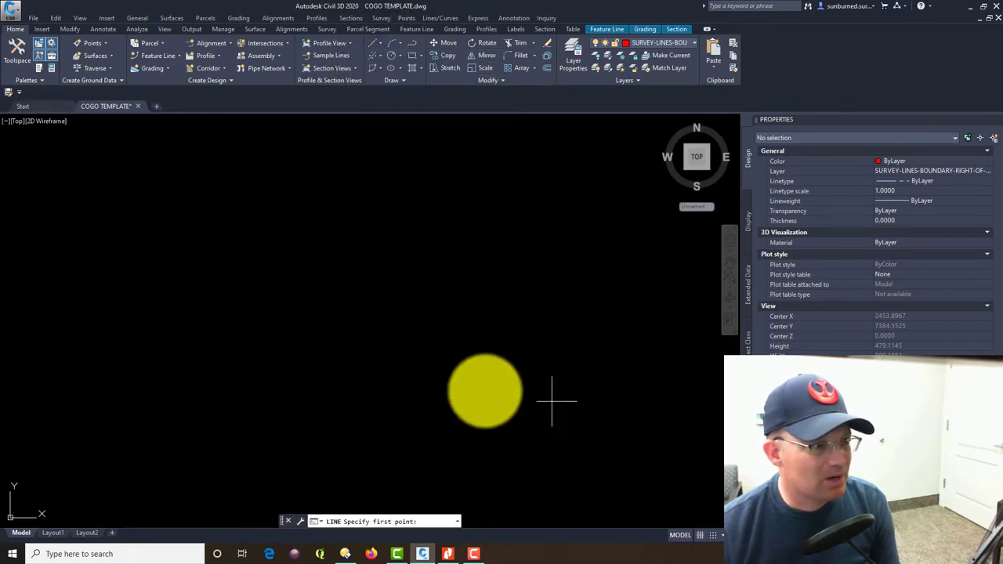
click(489, 354)
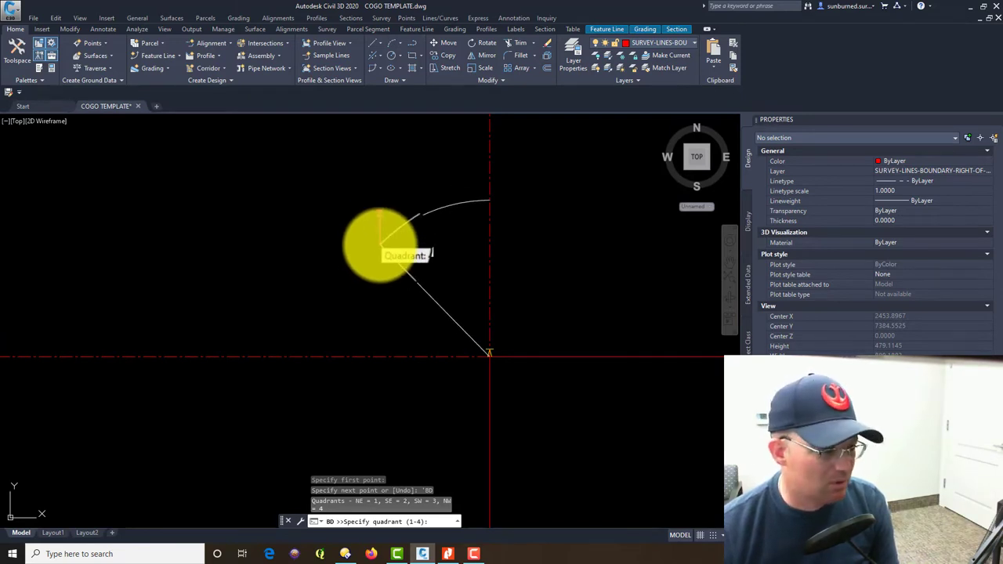
key(Return)
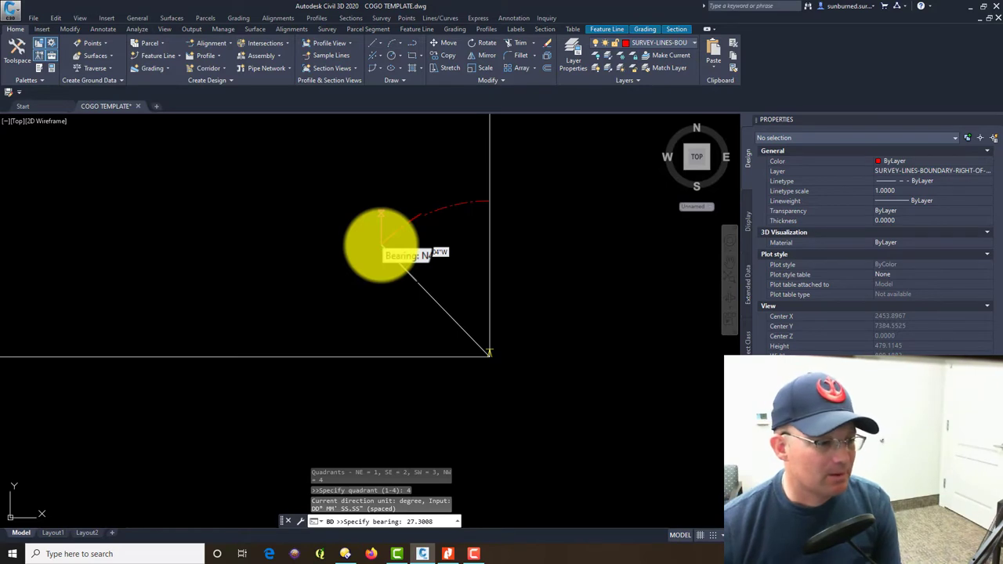
key(Return)
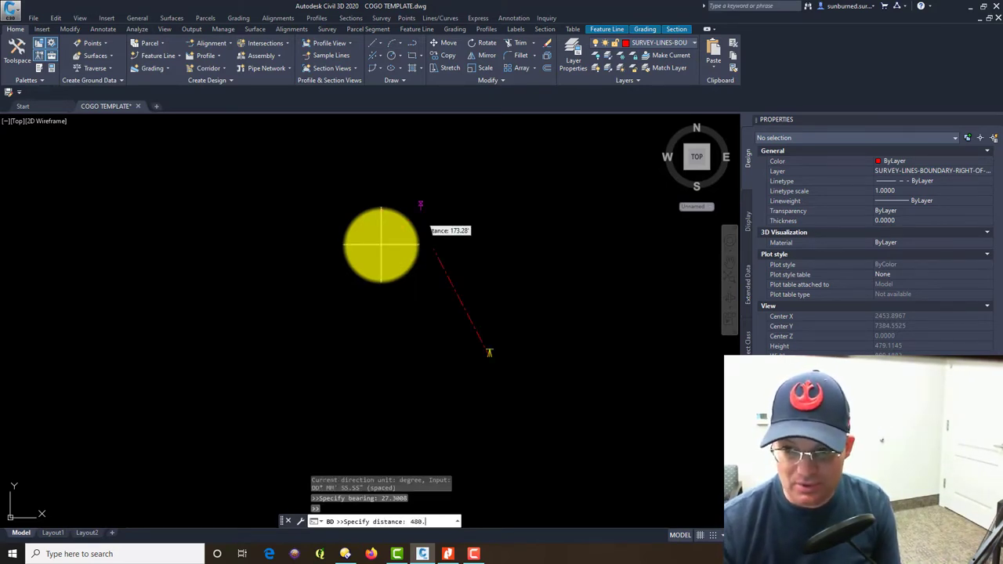
text(480.20)
key(Return)
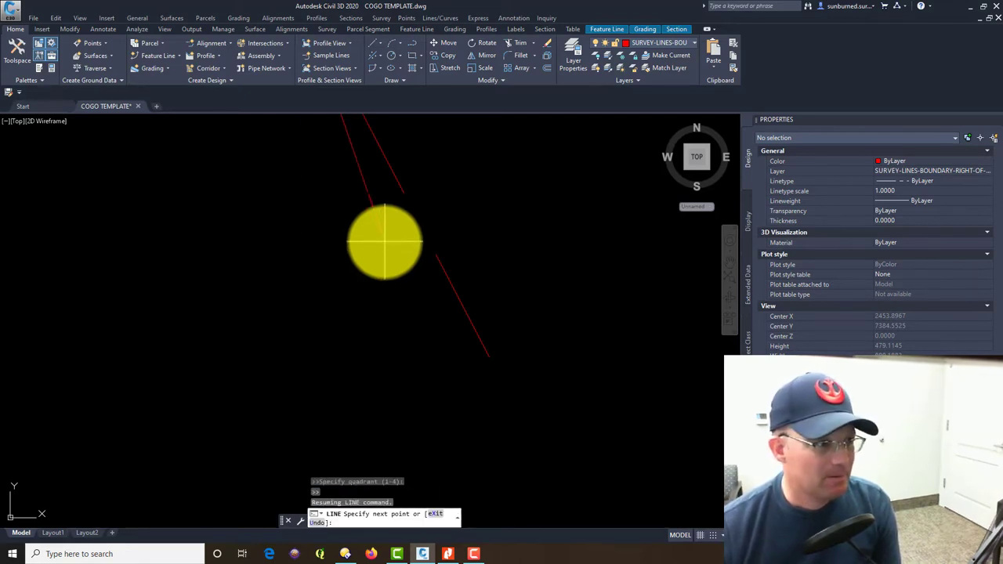
Select the new red line to check its properties, then cancel and switch to the plat
scroll(421, 305, down, 3)
mouse_move(434, 314)
middle_down()
mouse_move(490, 291)
mouse_move(598, 390)
mouse_move(471, 225)
middle_up()
click(472, 227)
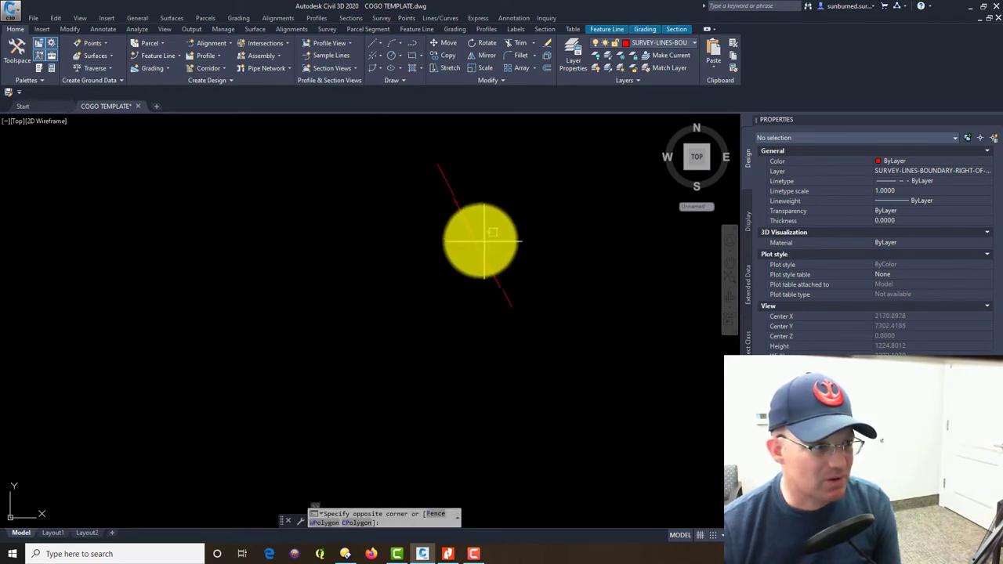
click(451, 210)
click(450, 210)
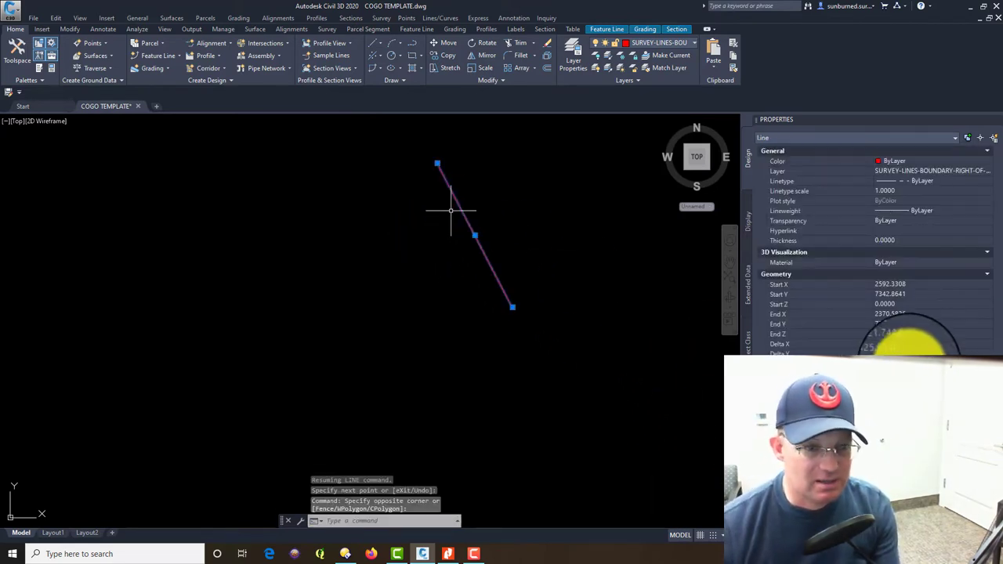
key(Escape)
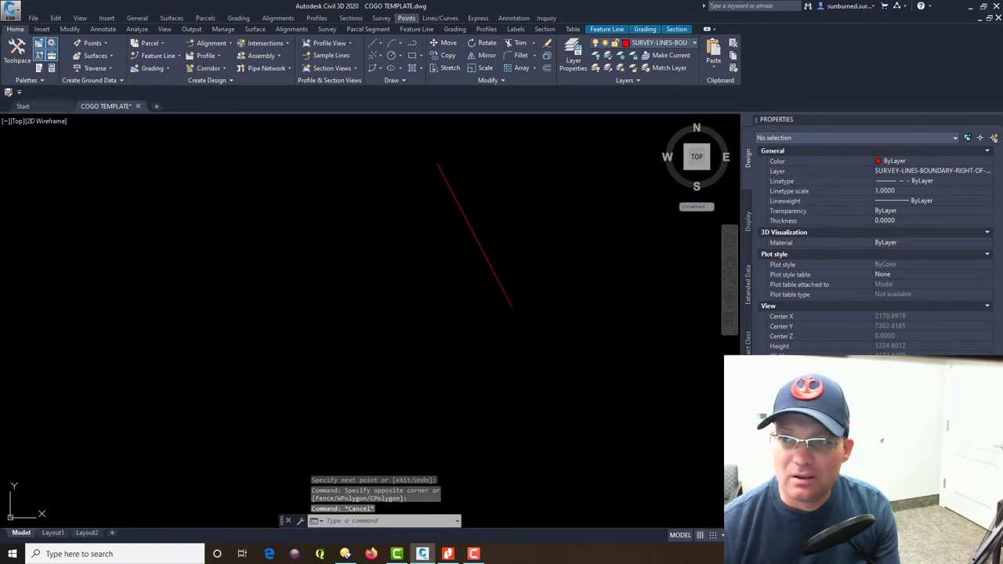
key(alt+Tab)
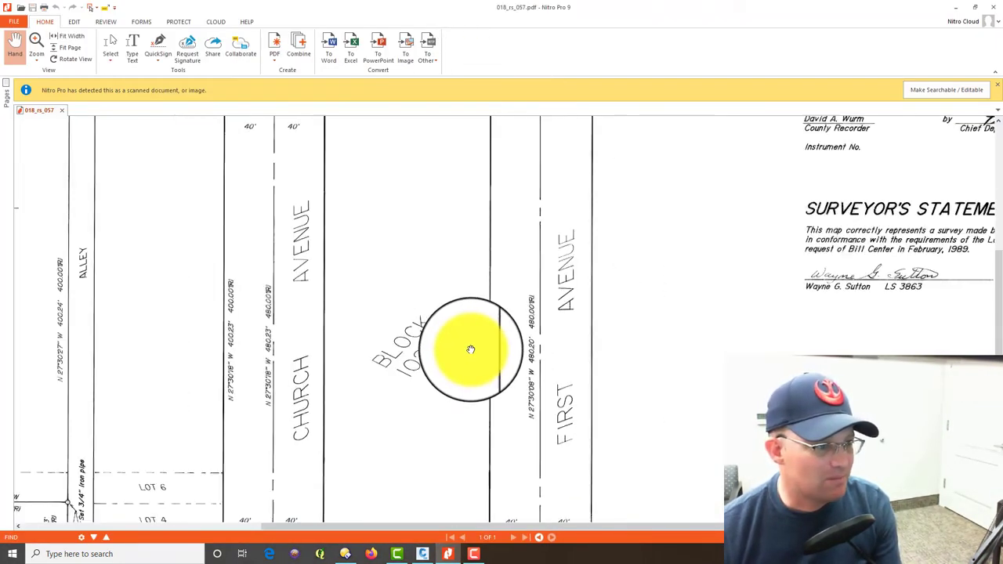
ctrl+scroll(470, 349, down, 5)
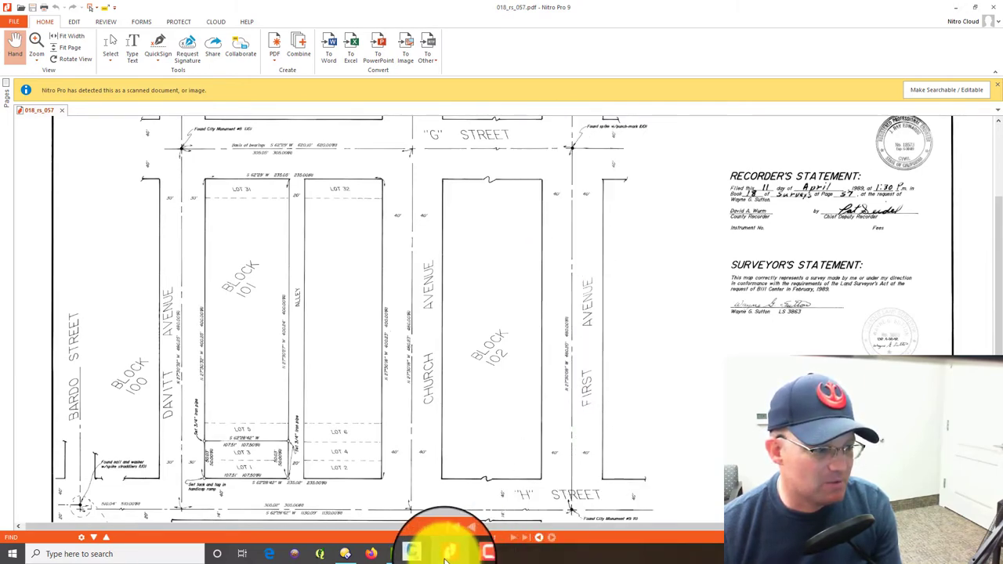
mouse_move(446, 559)
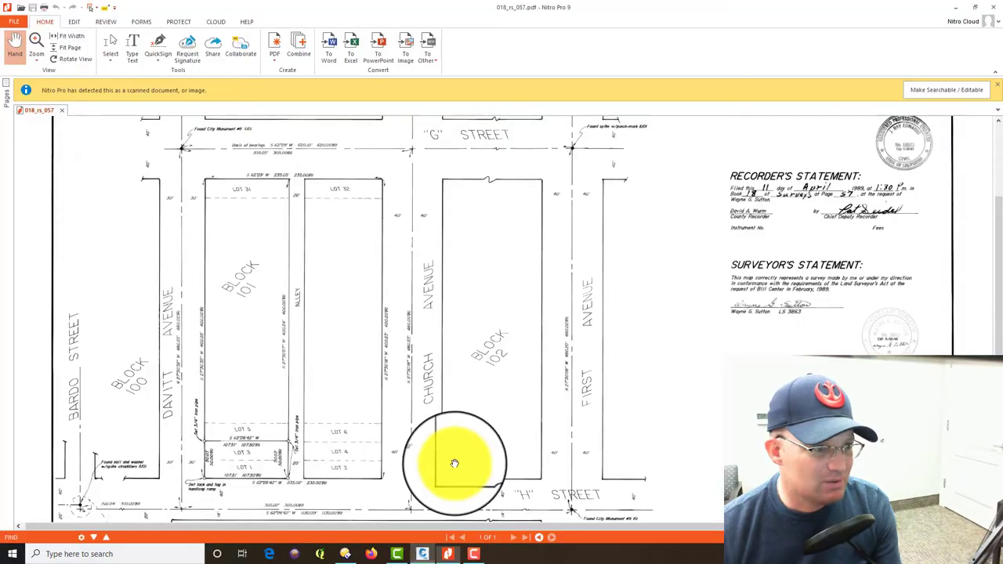
drag(634, 272, 692, 408)
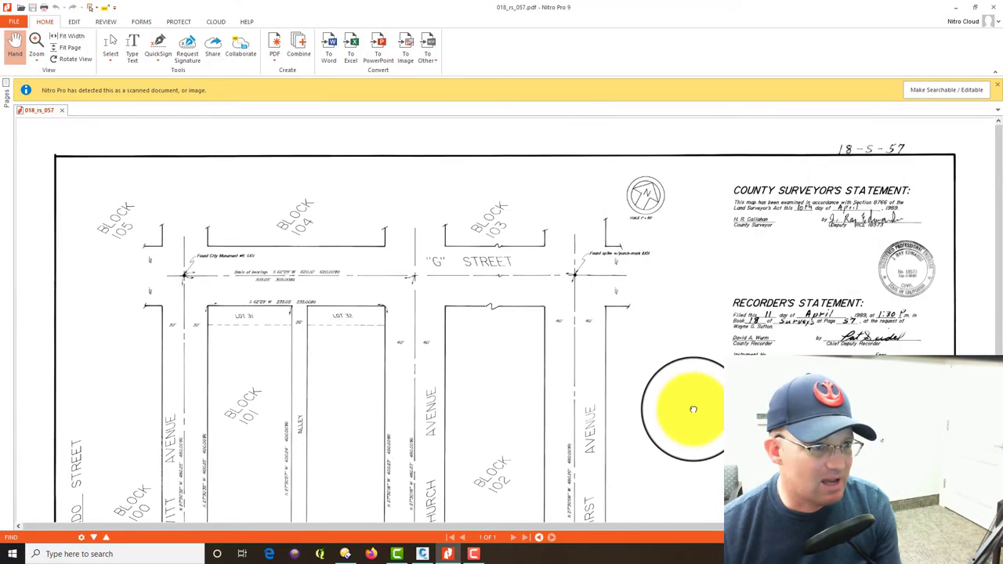
scroll(645, 324, down, 4)
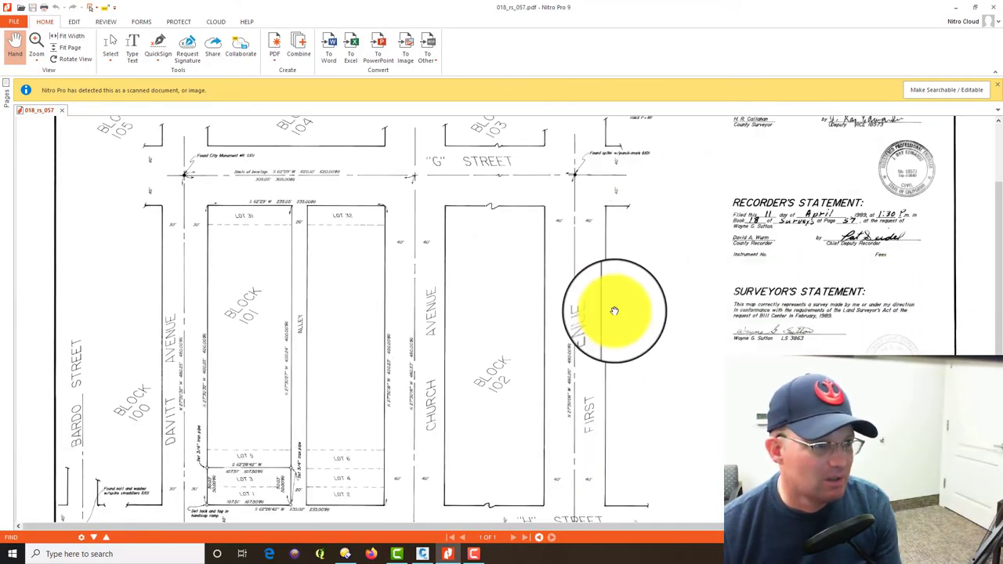
scroll(596, 274, up, 4)
scroll(564, 293, down, 1)
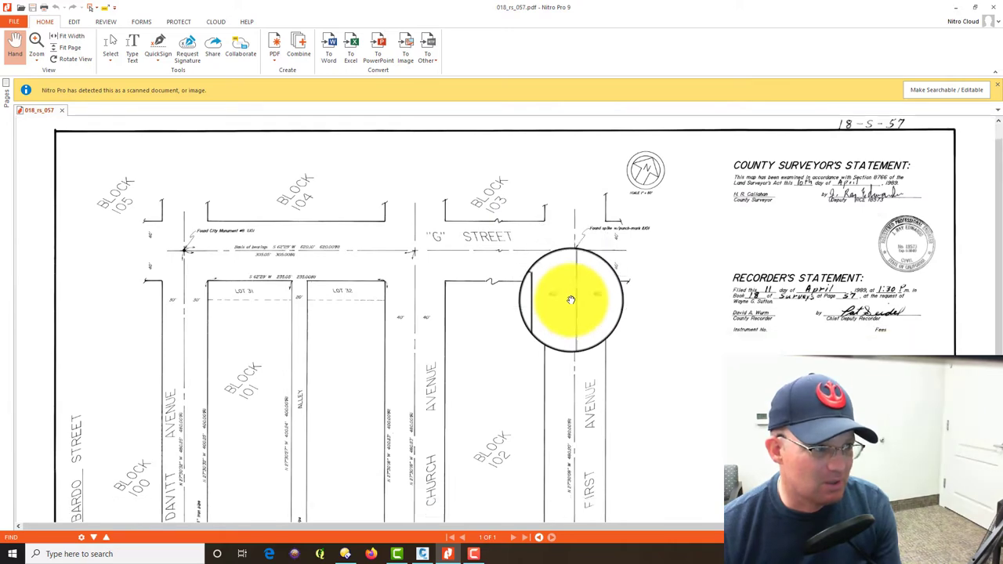
scroll(481, 210, down, 2)
scroll(595, 376, down, 4)
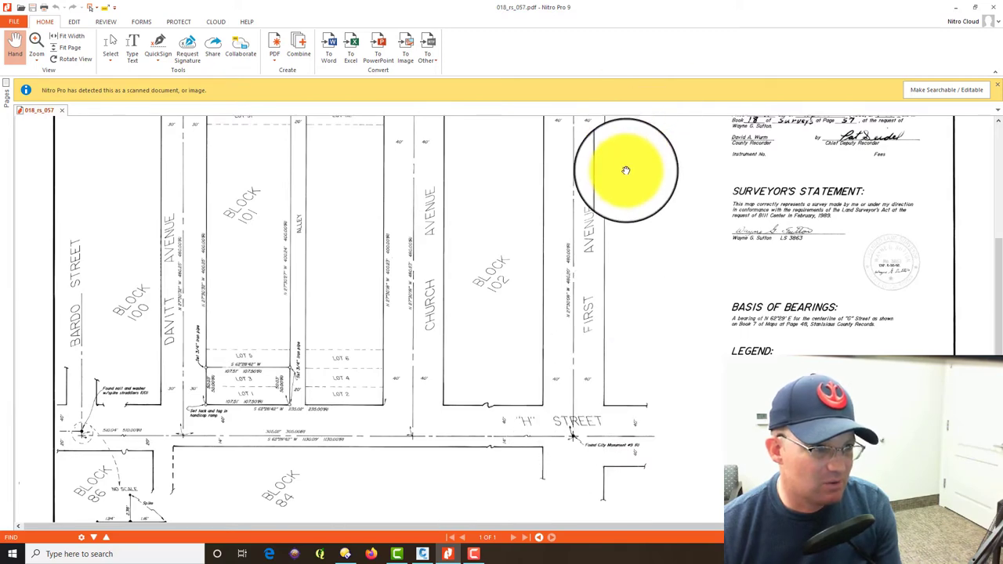
scroll(627, 162, up, 4)
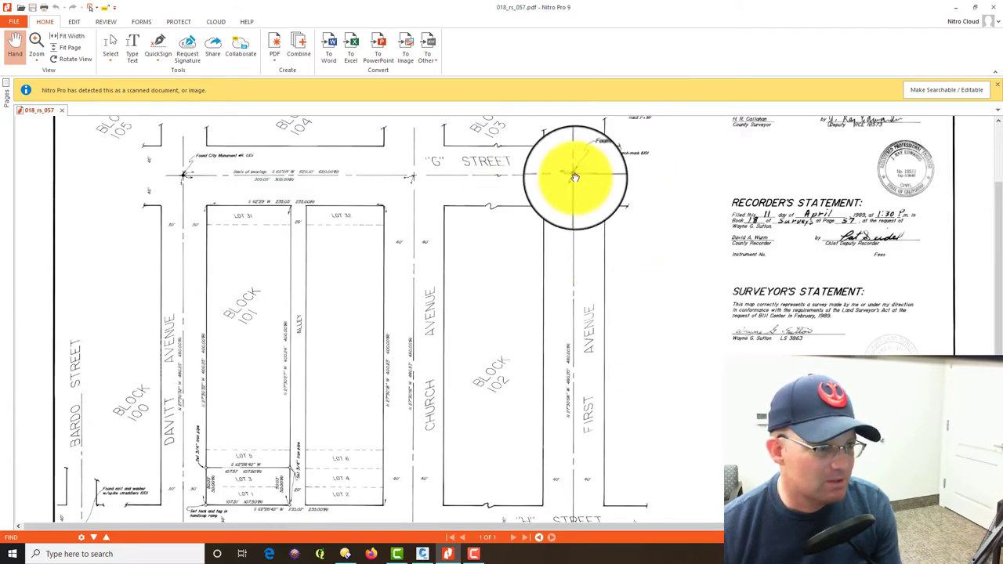
key(ctrl+a)
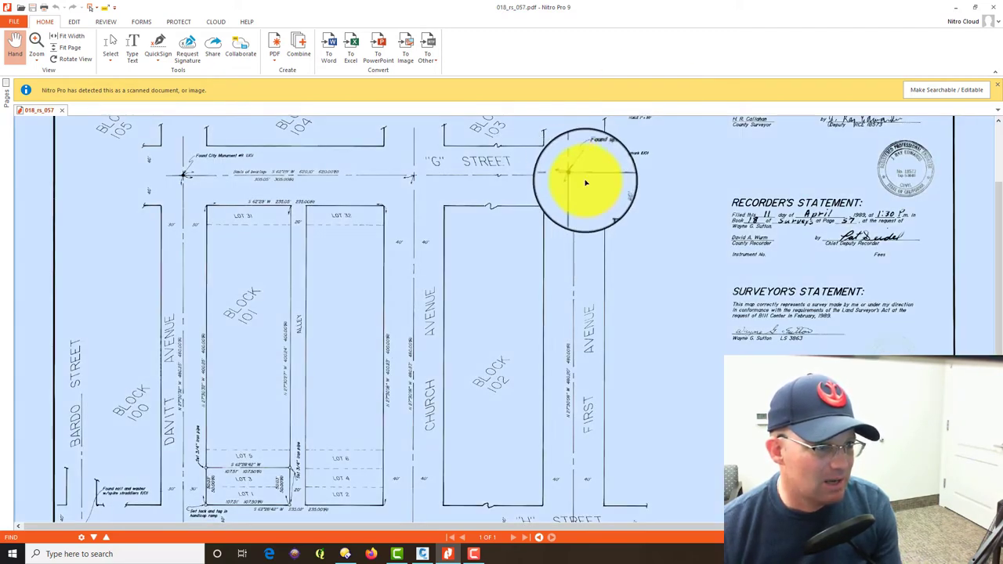
click(589, 235)
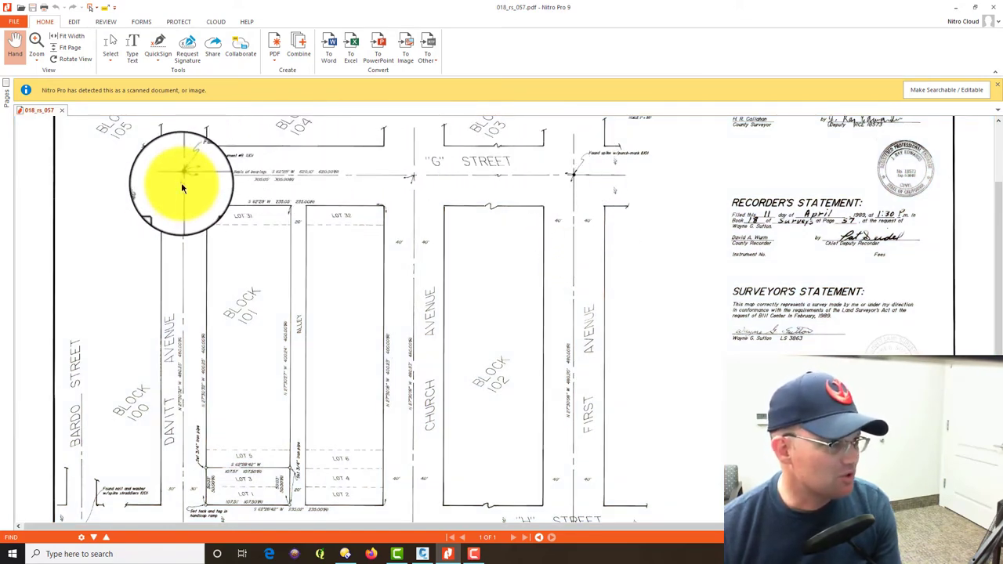
ctrl+scroll(274, 177, up, 3)
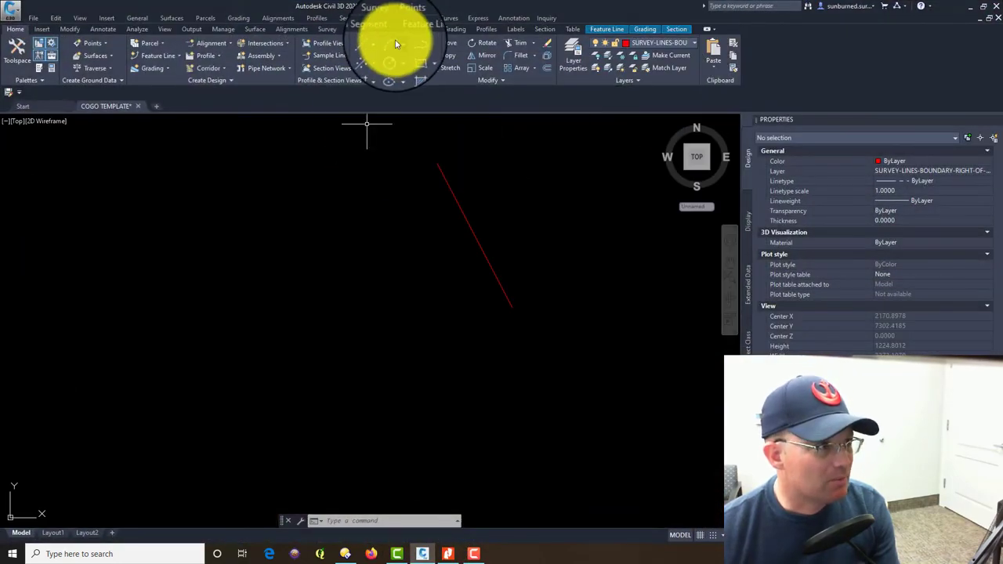
Draw a 620.10' line at S 62°29' W (quadrant 3) from the red line's north end
click(373, 44)
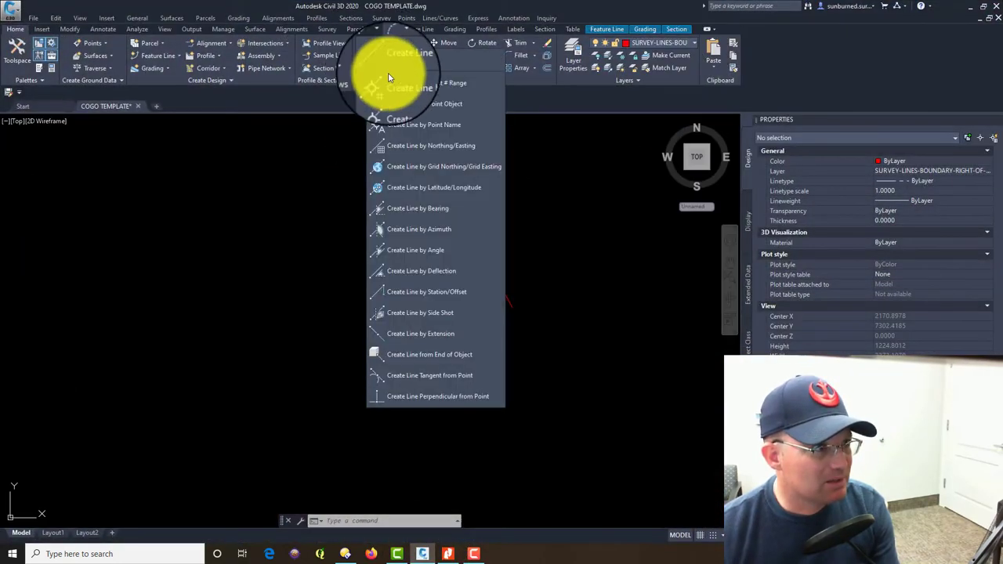
click(426, 207)
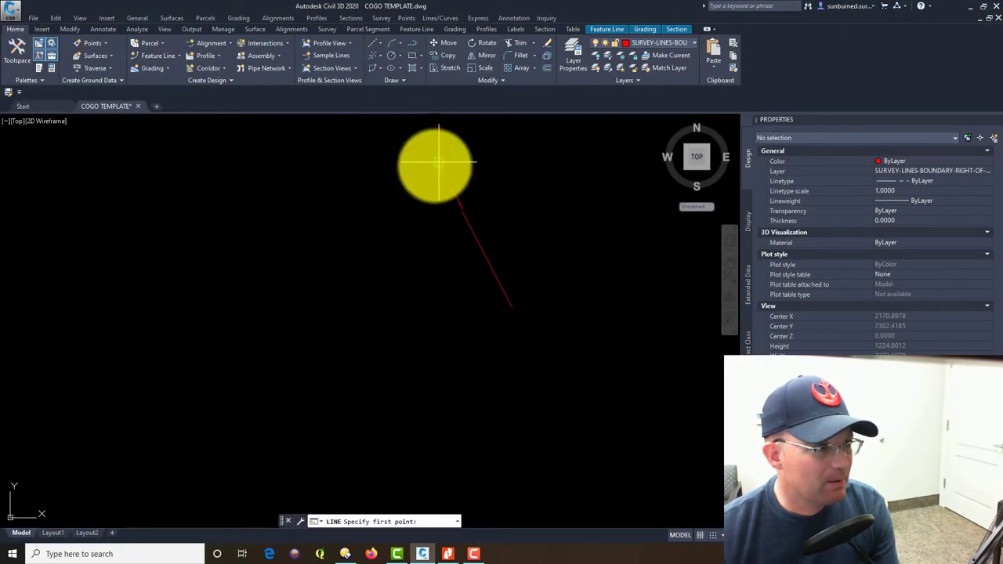
click(437, 162)
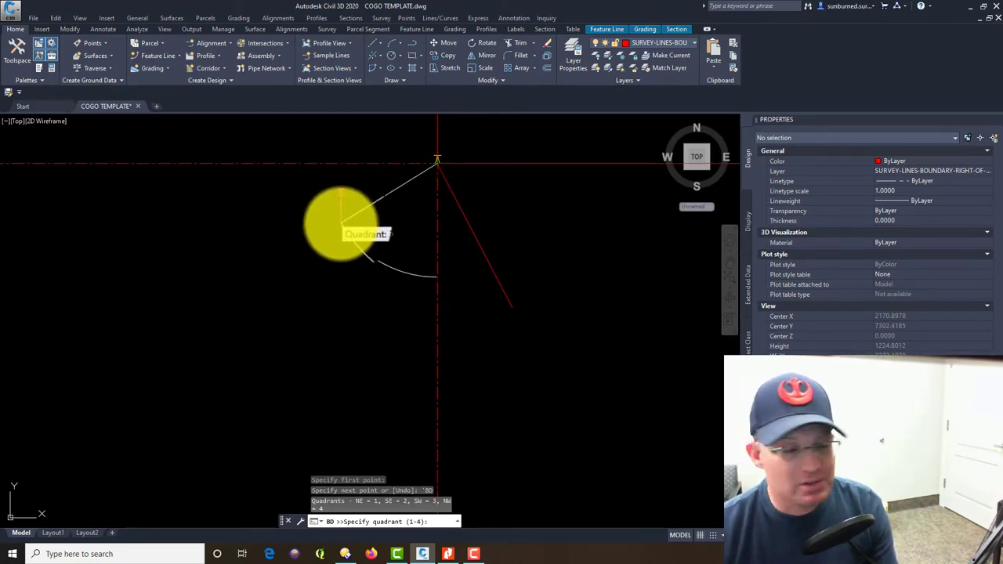
text(3)
key(Return)
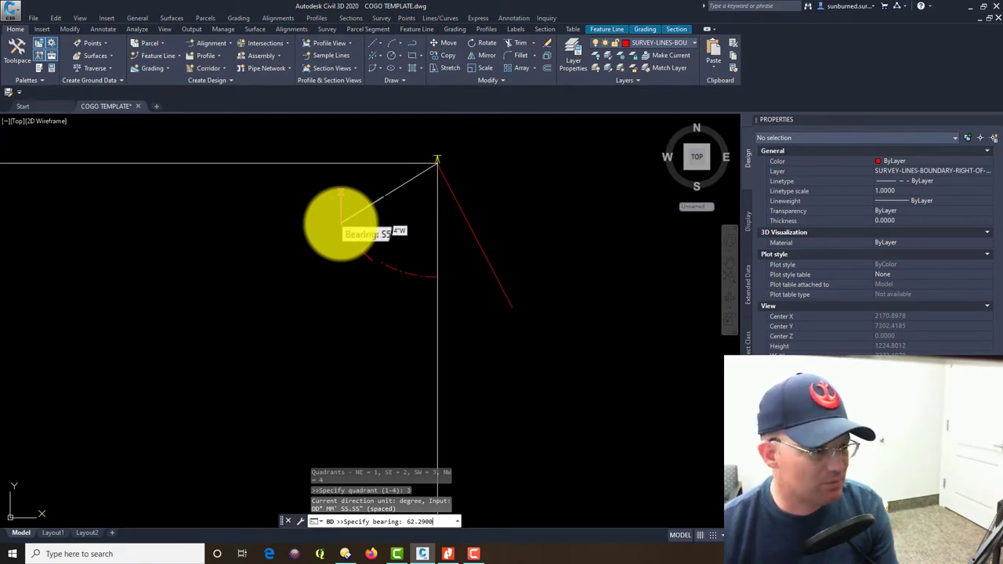
key(Return)
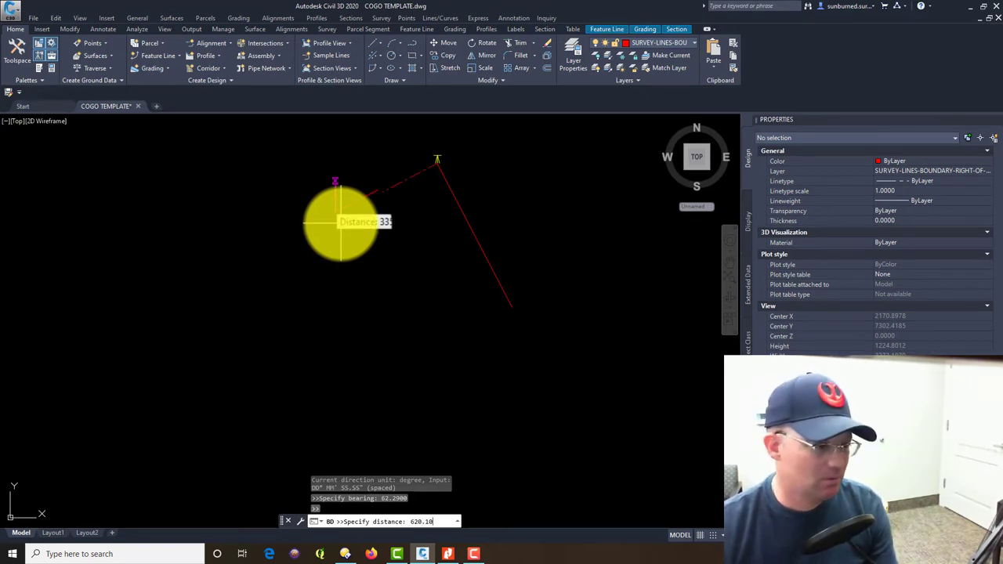
key(Return)
key(Return)
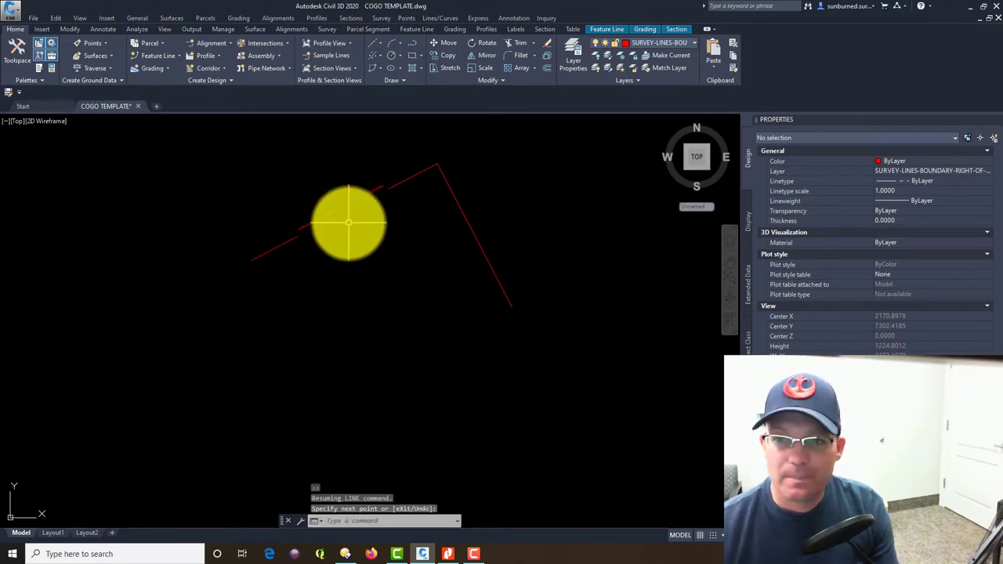
scroll(369, 270, down, 4)
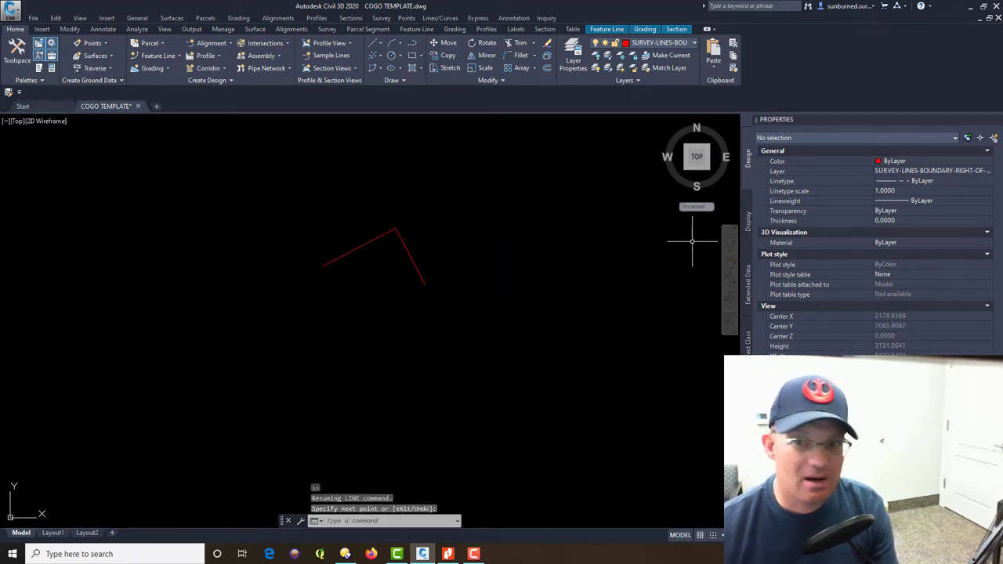
key(alt+Tab)
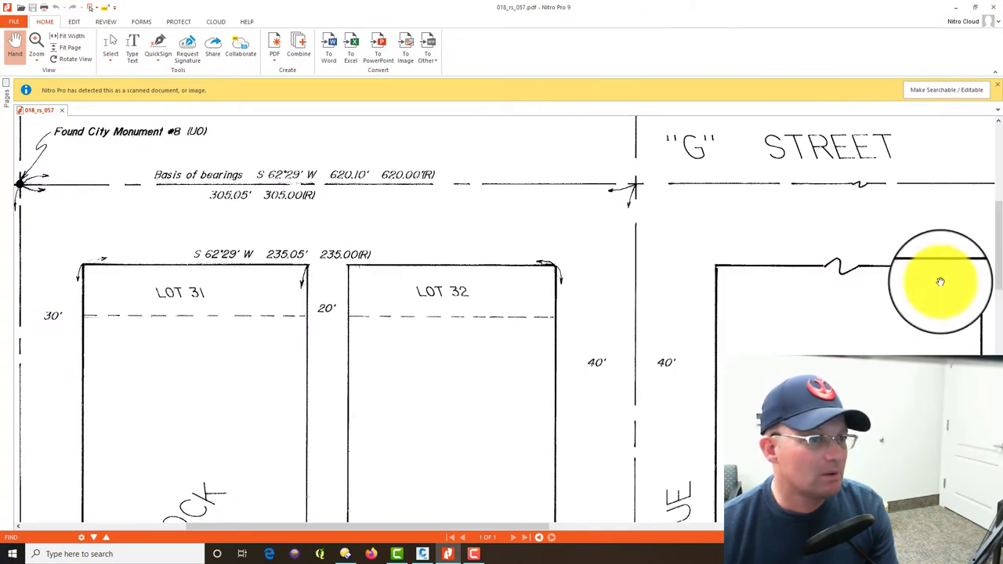
Zoom the plat to the Basis of Bearings along G Street and Church Avenue, then return to Civil 3D
ctrl+scroll(598, 264, down, 3)
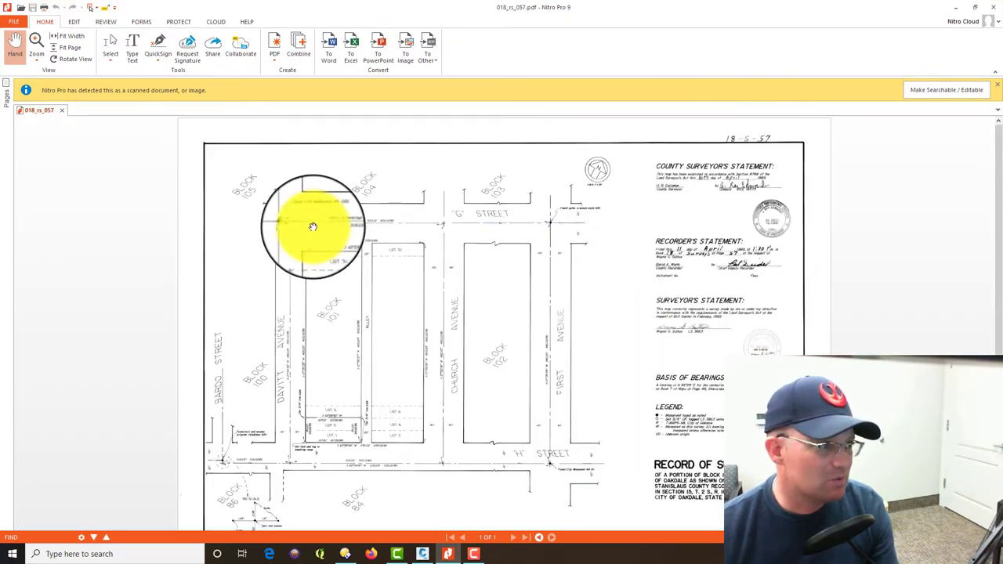
ctrl+scroll(280, 226, up, 3)
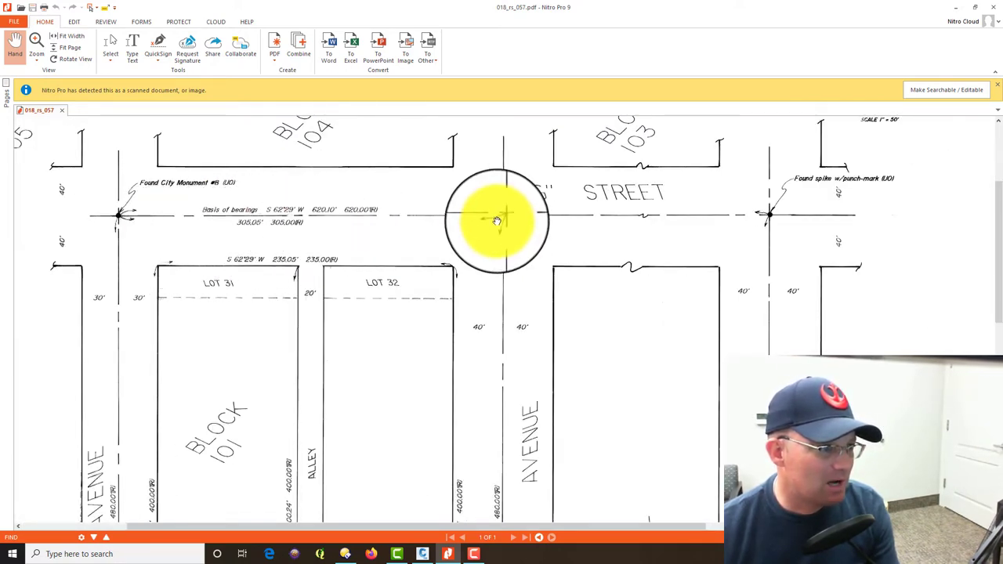
scroll(508, 215, down, 10)
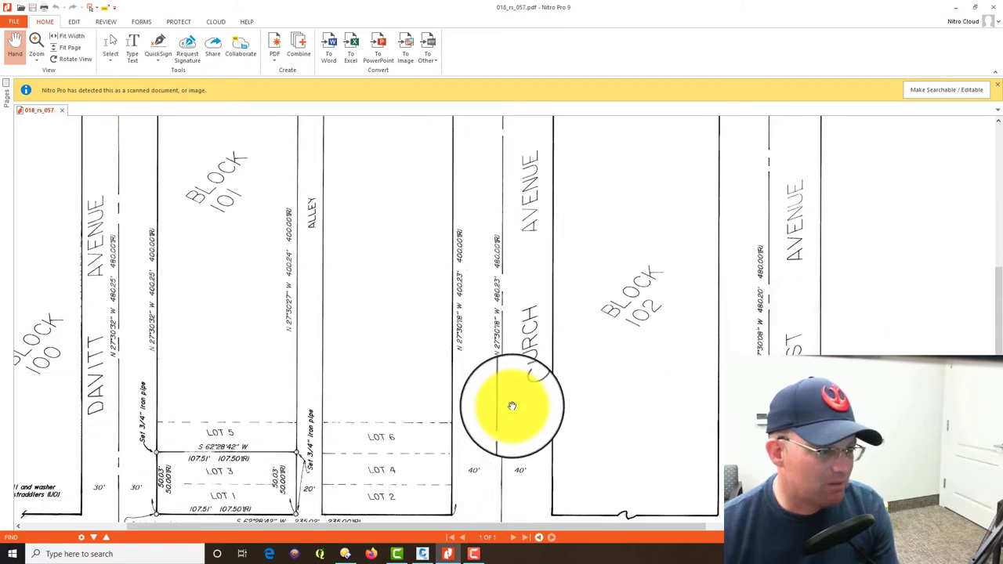
scroll(510, 409, up, 12)
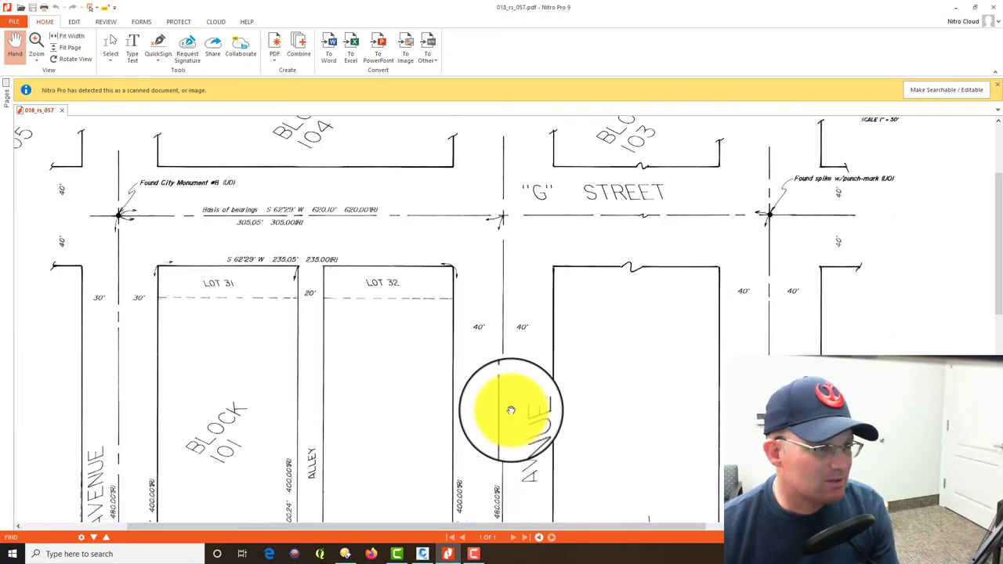
double_click(608, 5)
click(175, 418)
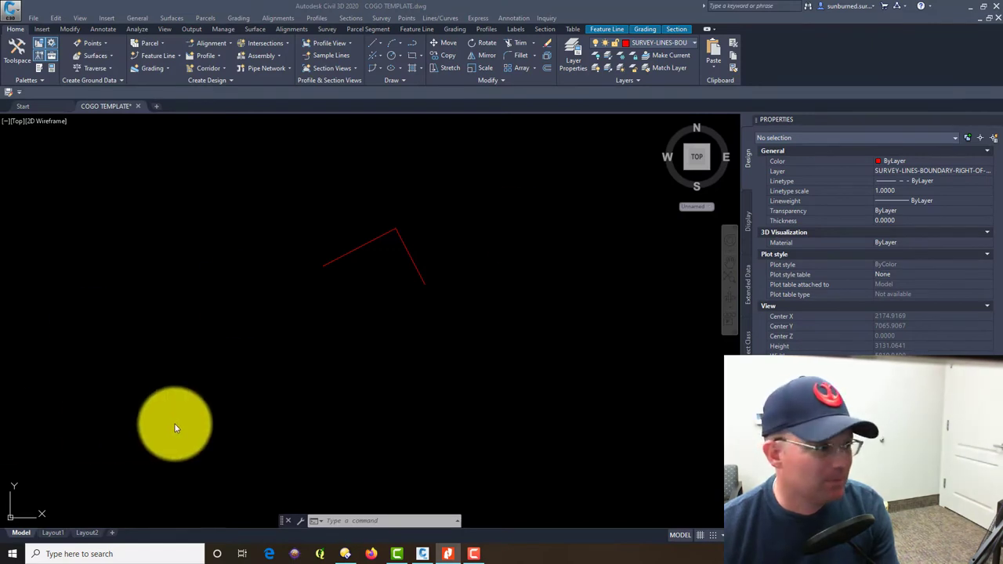
Draw a temporary circle of radius 305.05 with the C command
scroll(334, 243, up, 5)
scroll(546, 420, down, 2)
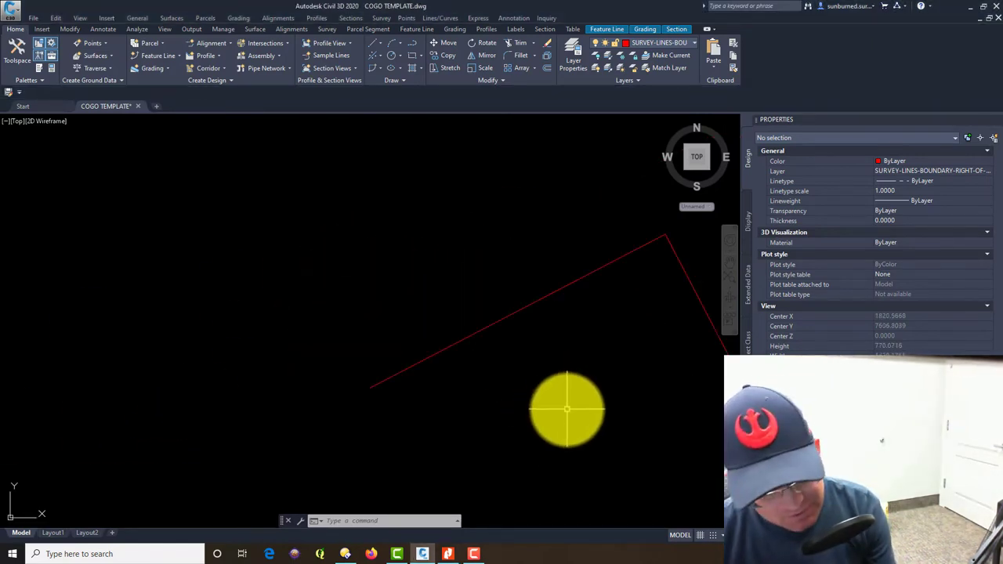
text(c)
key(space)
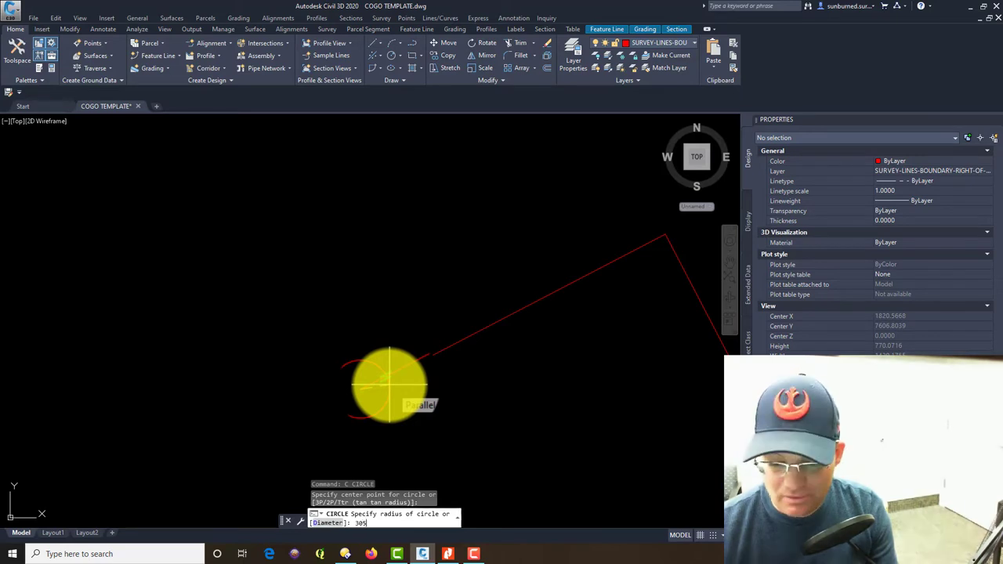
key(space)
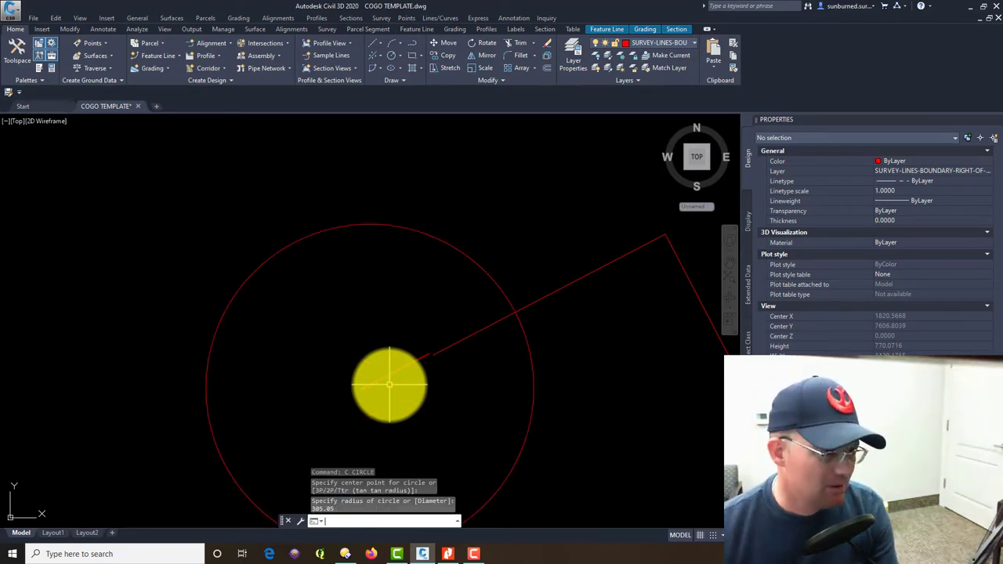
BREAK the 620.10' line, using the F option, where it crosses the circle
text(8)
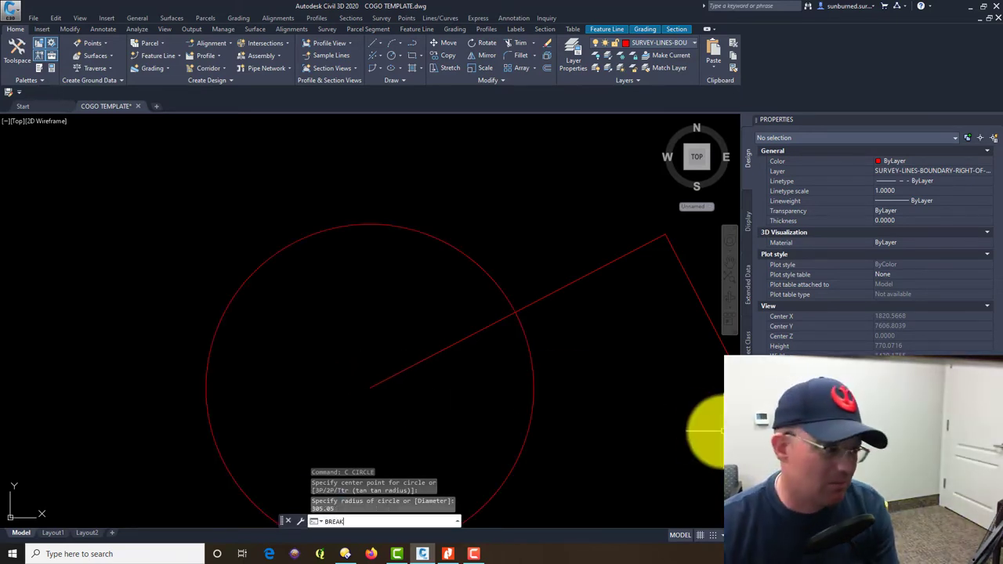
text(REAK)
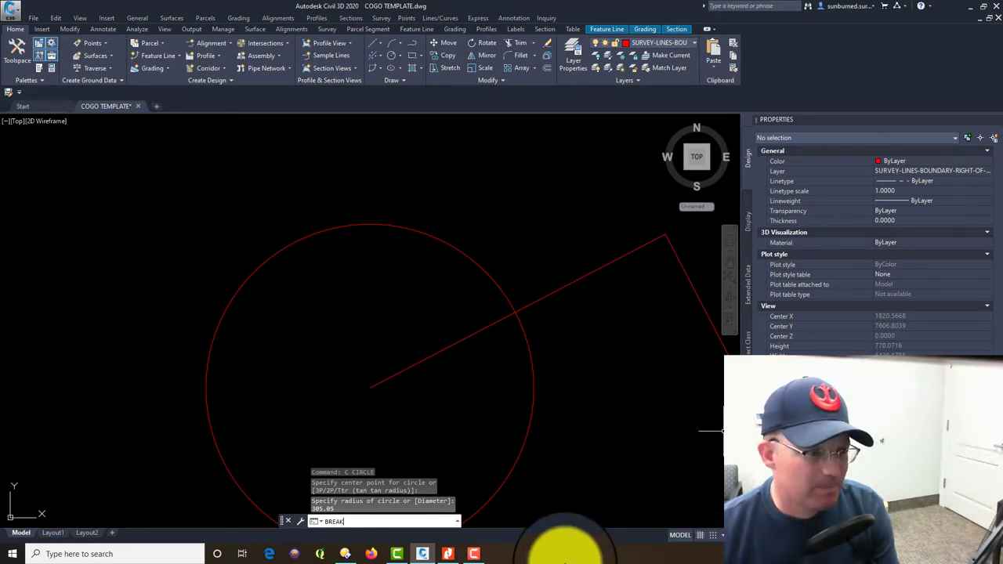
key(Return)
click(492, 321)
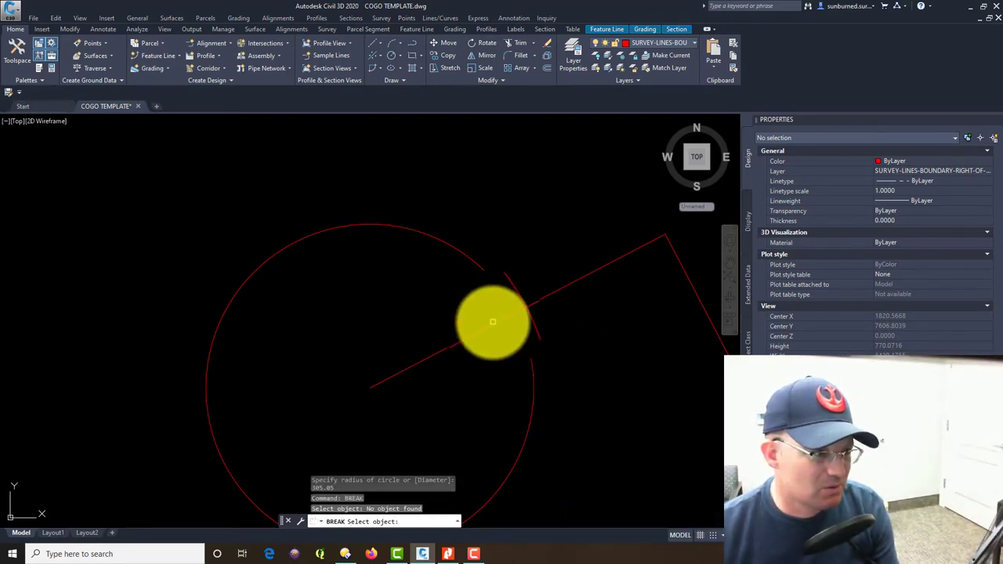
click(489, 325)
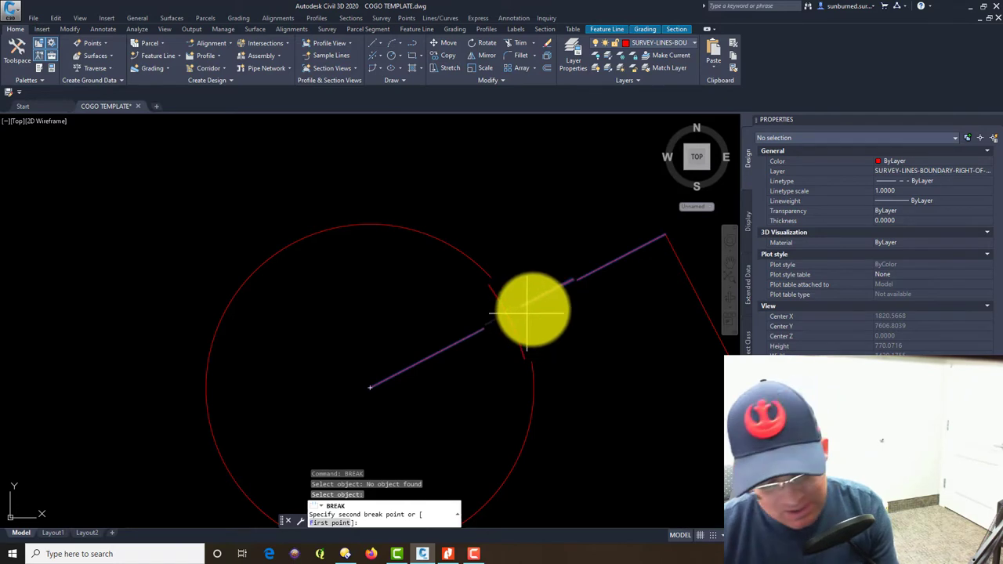
text(F)
key(Return)
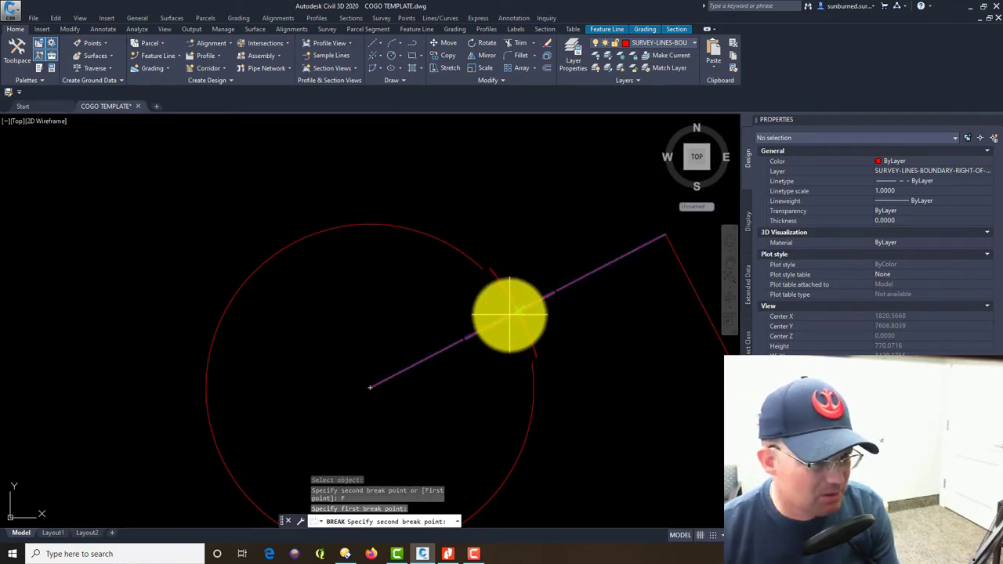
click(517, 314)
Confirm the line is now in pieces, then select and erase the temporary circle
click(526, 303)
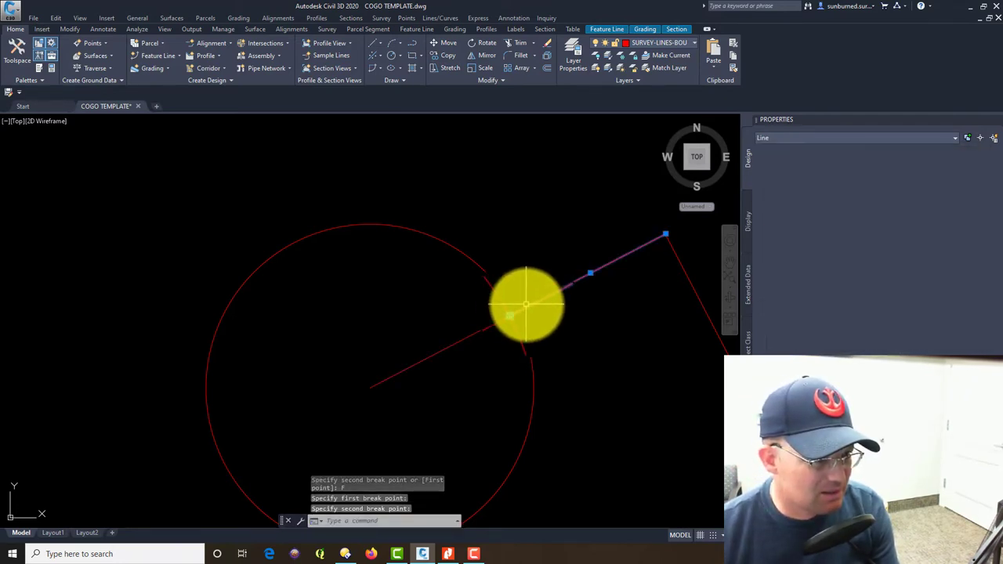
key(Escape)
click(513, 320)
click(502, 329)
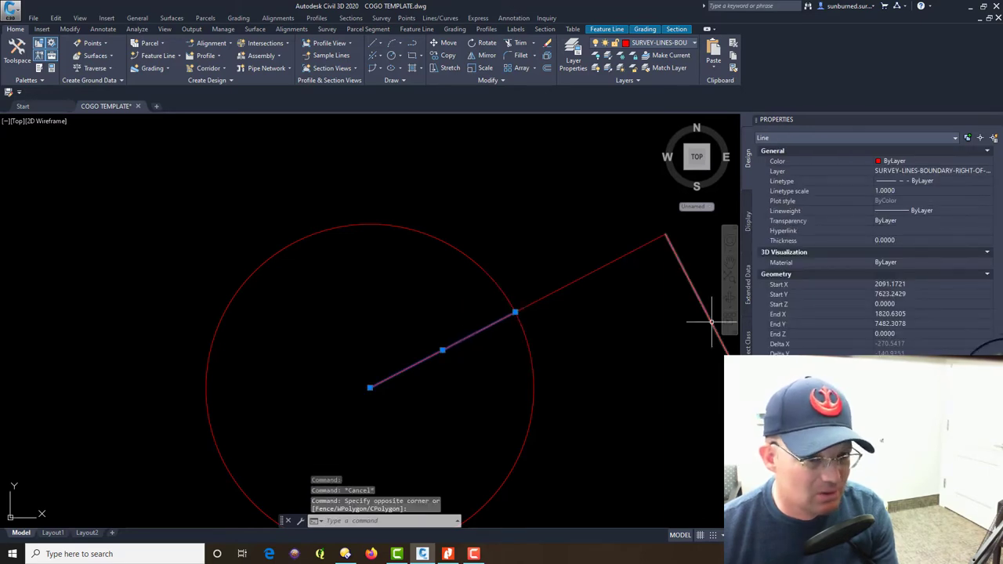
key(Escape)
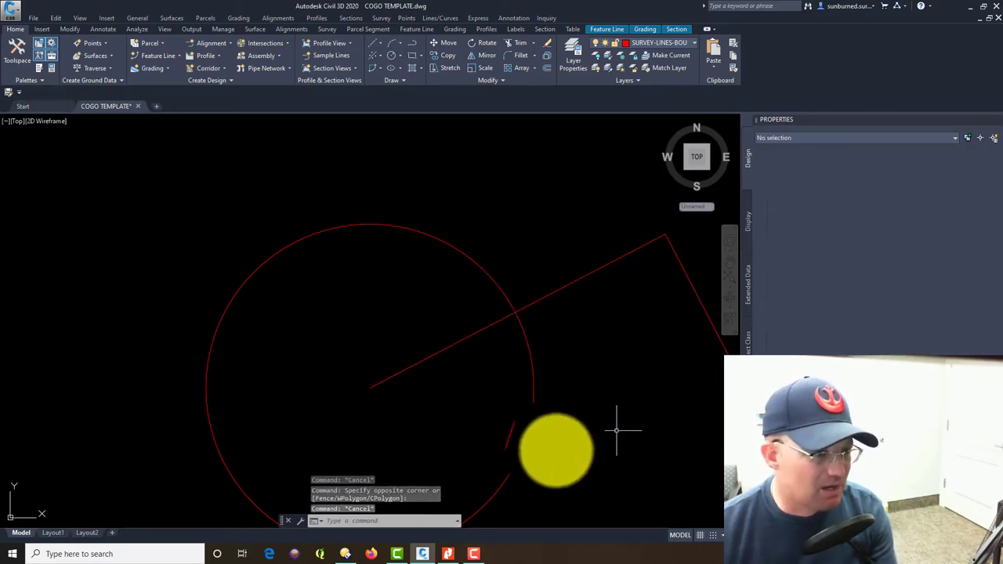
click(558, 459)
click(494, 419)
key(Delete)
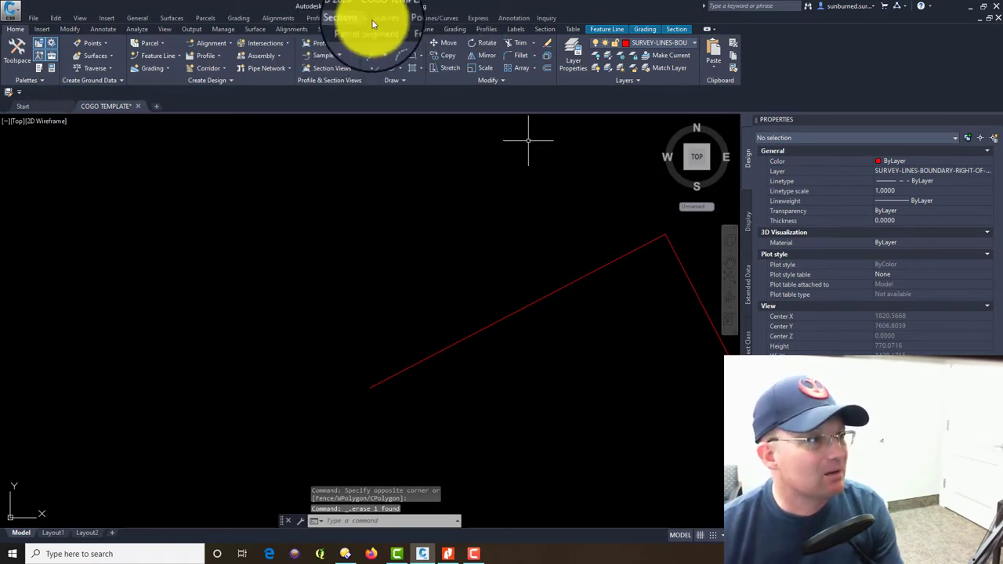
Start a Create Line by Bearing line at the red line's break endpoint, then switch to the plat
click(432, 26)
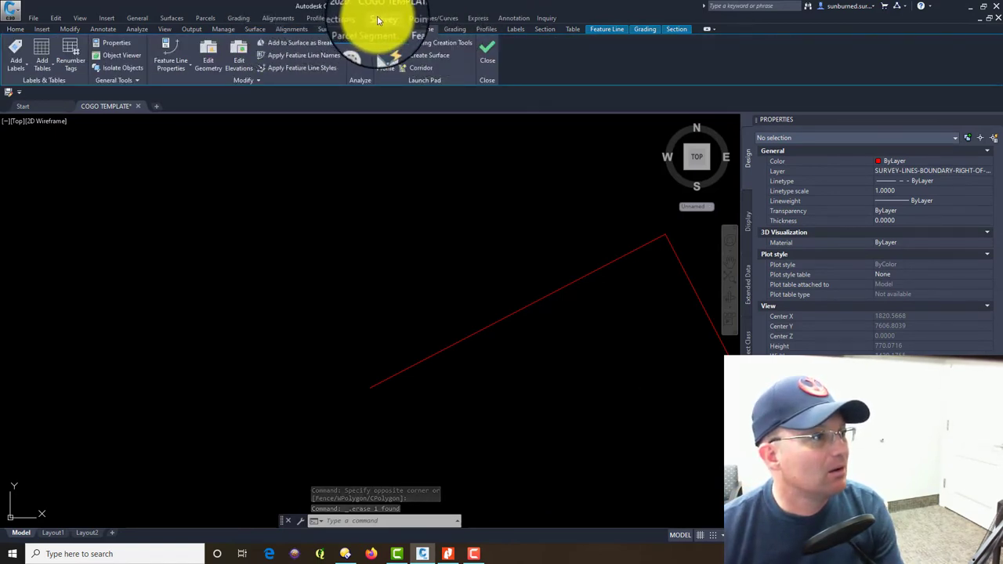
click(17, 29)
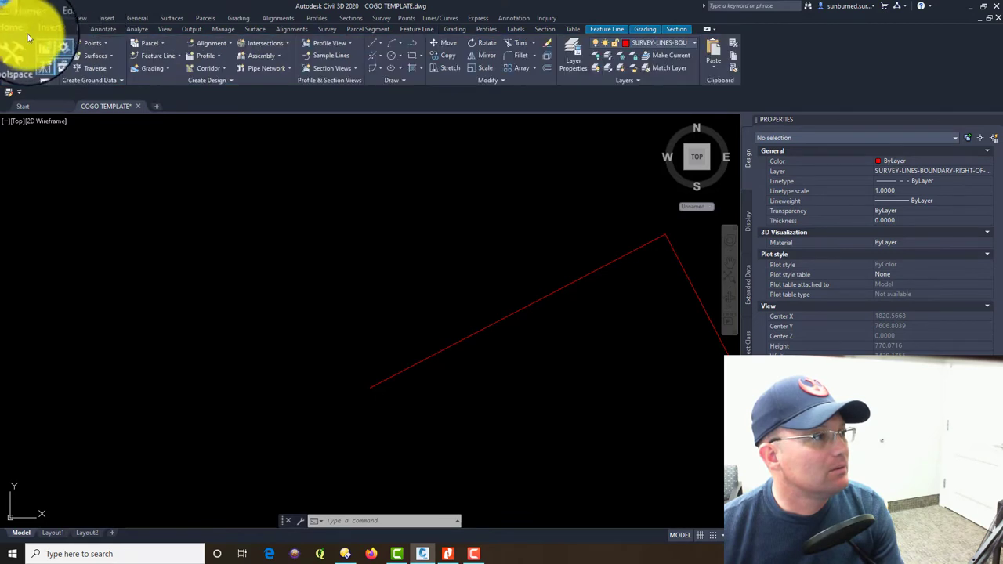
click(378, 42)
click(409, 208)
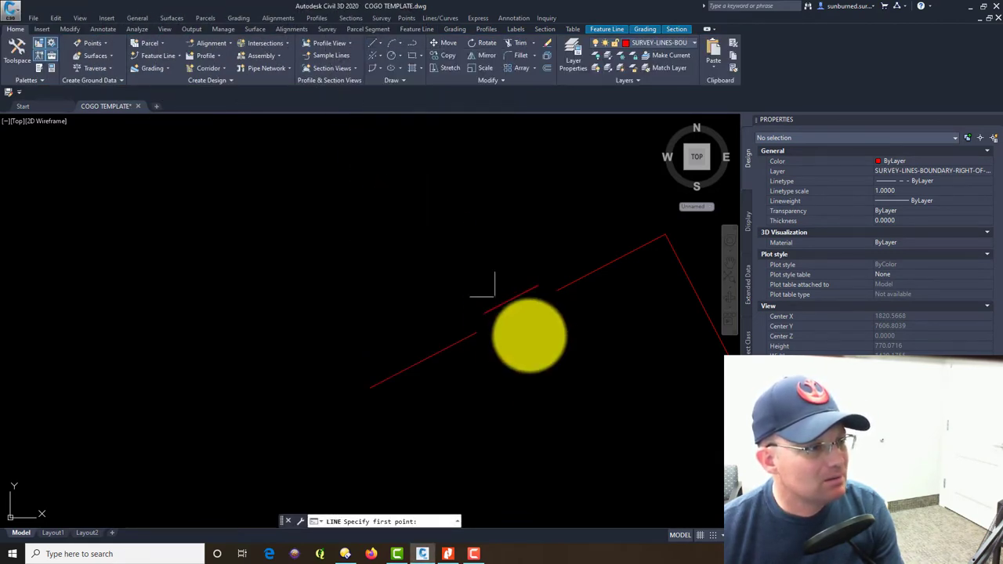
click(506, 318)
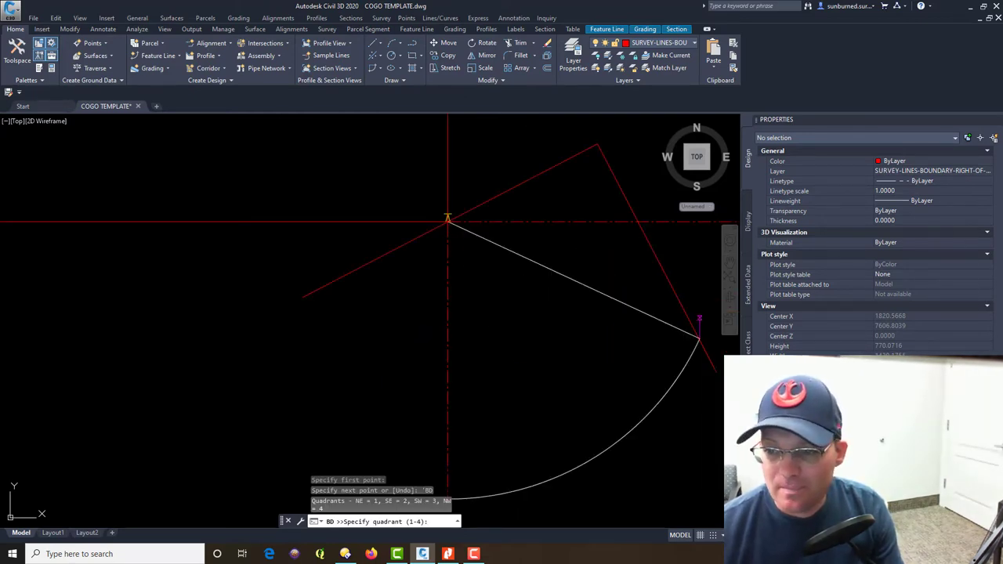
scroll(491, 381, up, 2)
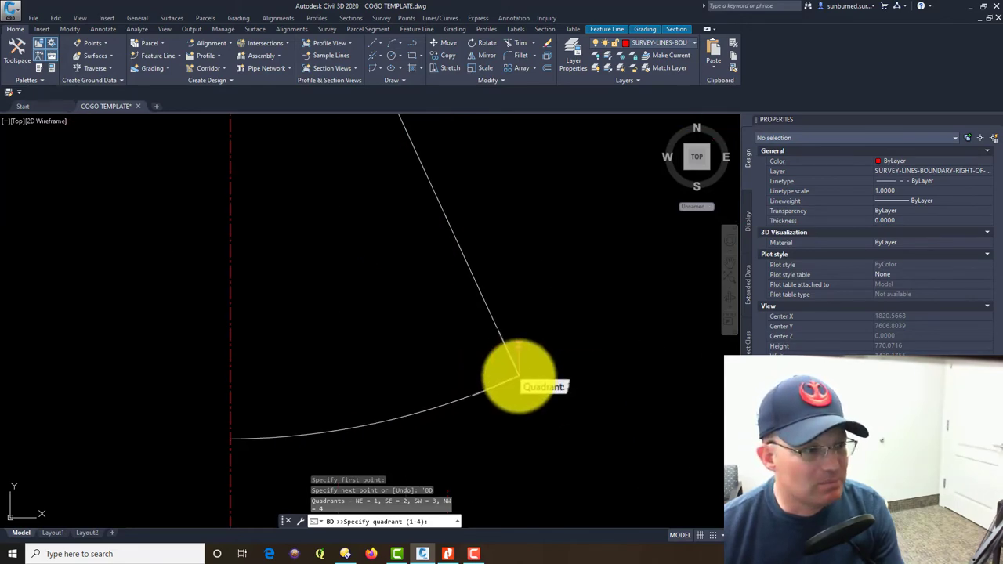
key(alt+Tab)
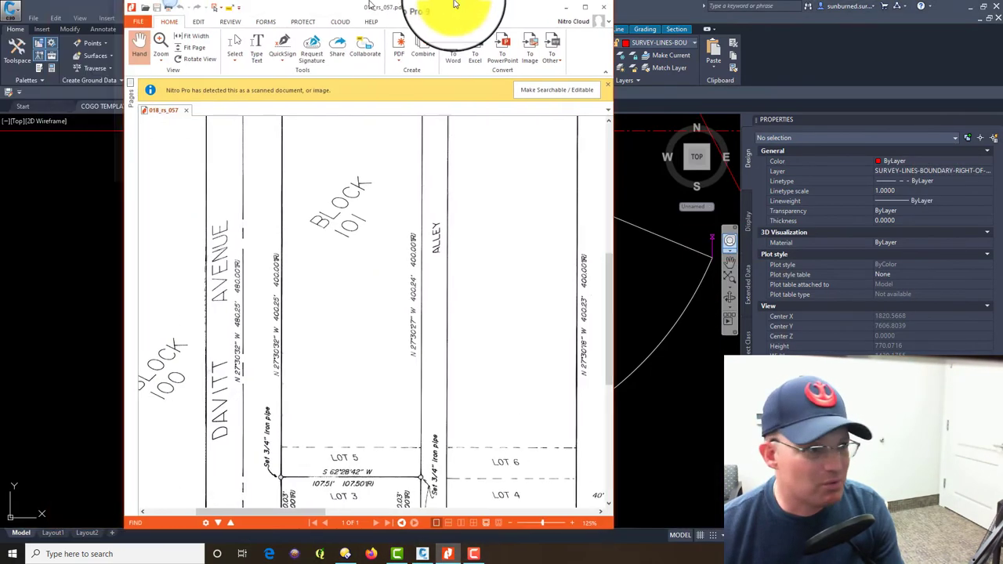
Scroll the plat to read Church Avenue's bearing and 480.23' distance, then return to Civil 3D
scroll(533, 412, up, 2)
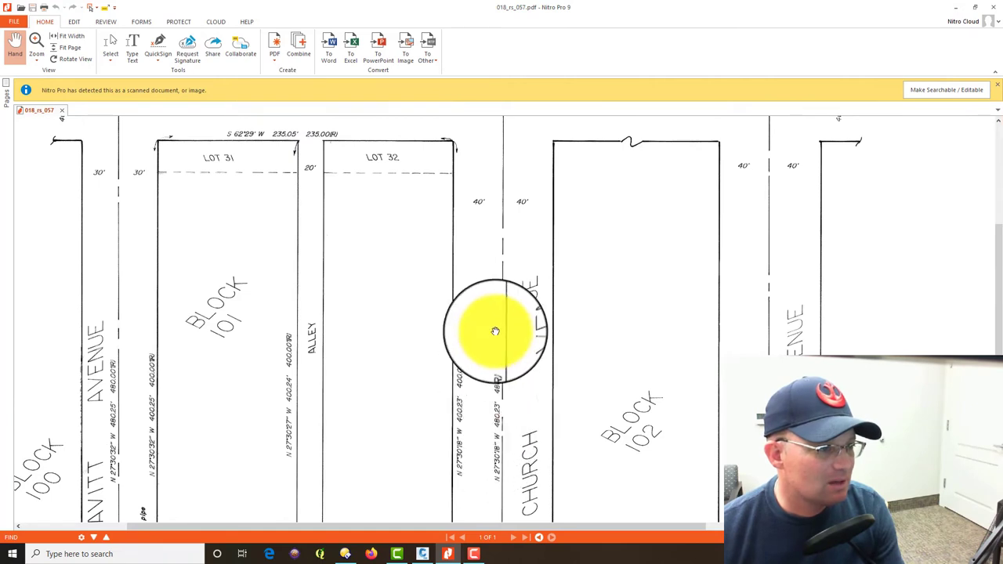
scroll(489, 344, up, 2)
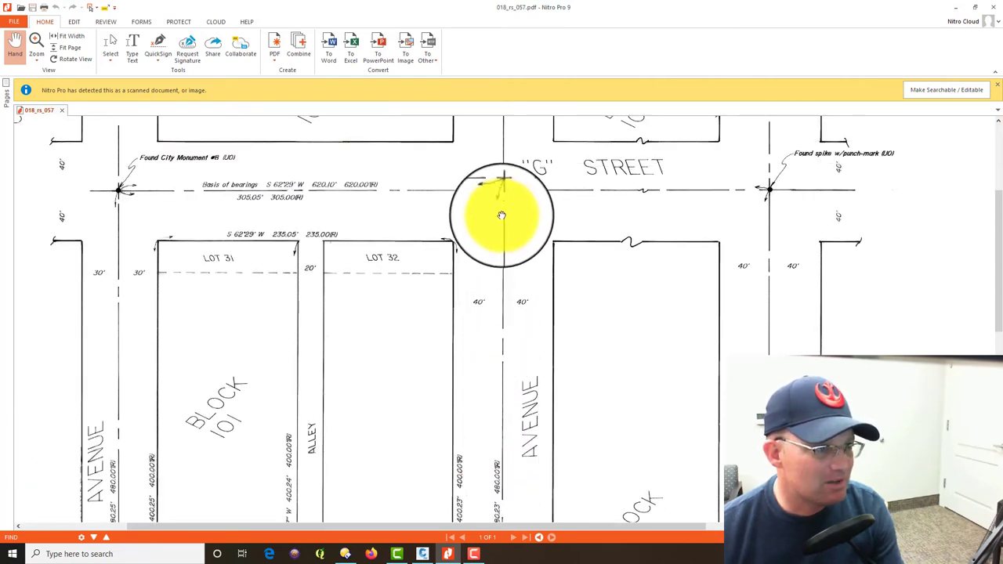
scroll(490, 306, down, 3)
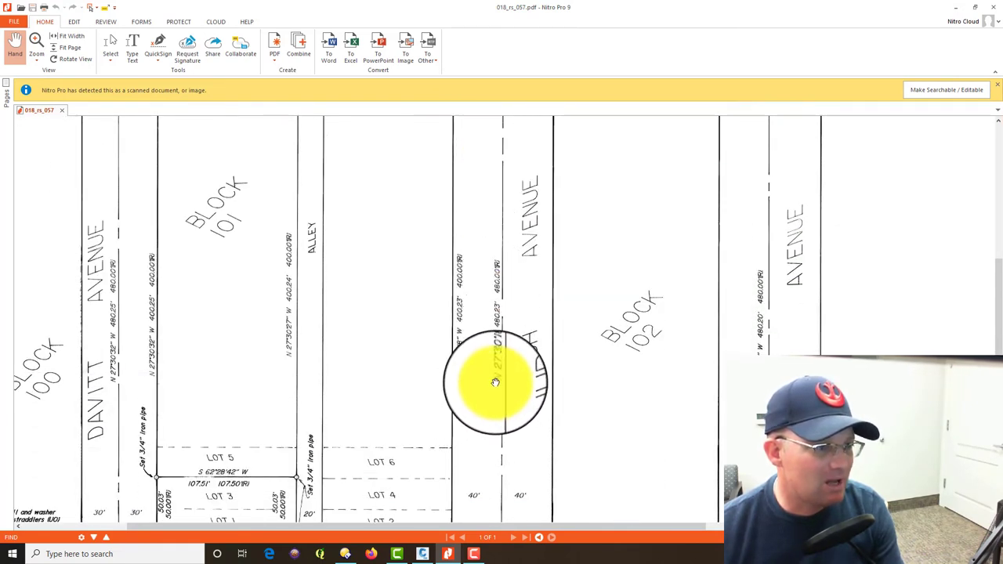
key(alt+Tab)
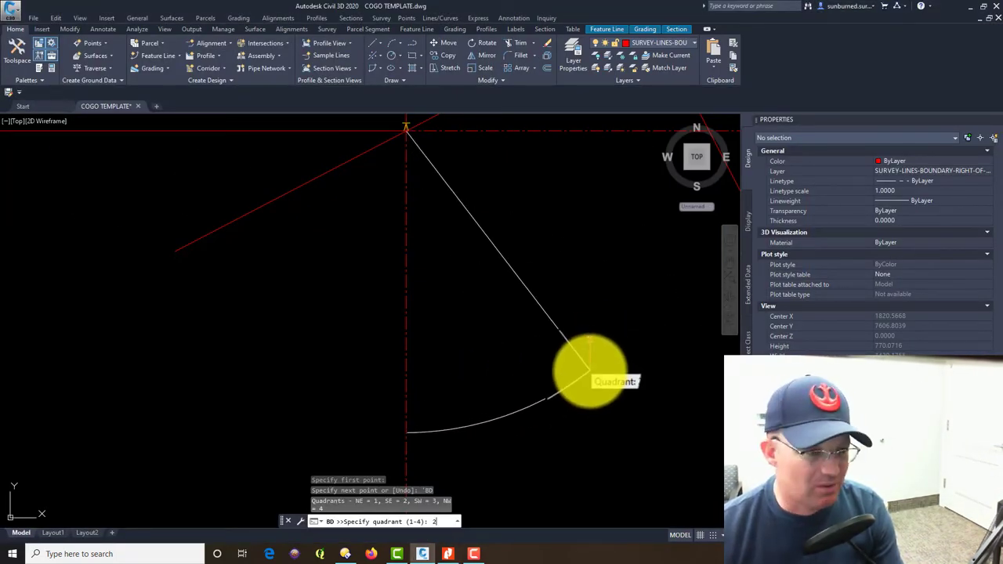
Draw the 480.23 line southeast at bearing 27.3018 (S 27°30'18" E) from the right-of-way corner
key(Return)
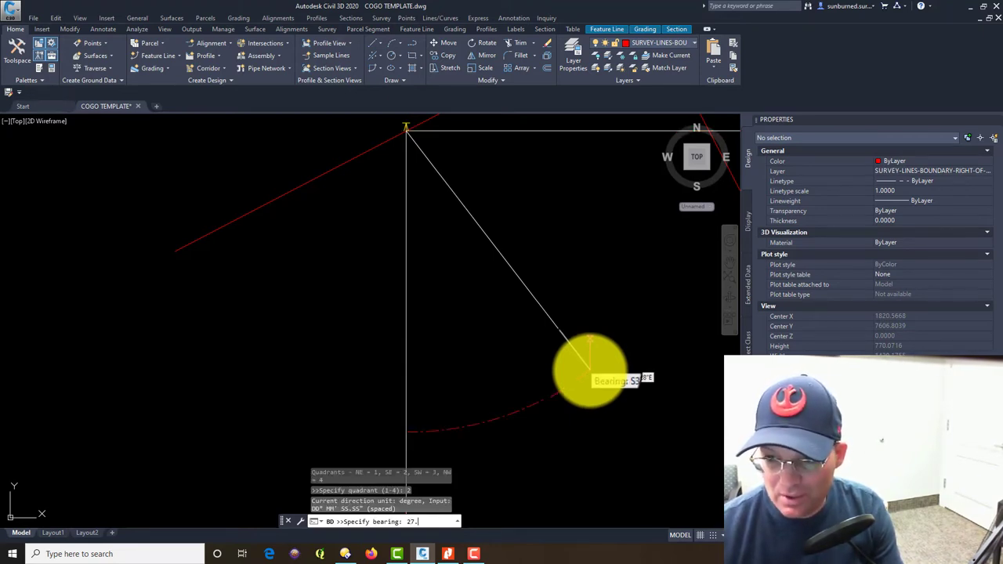
key(Return)
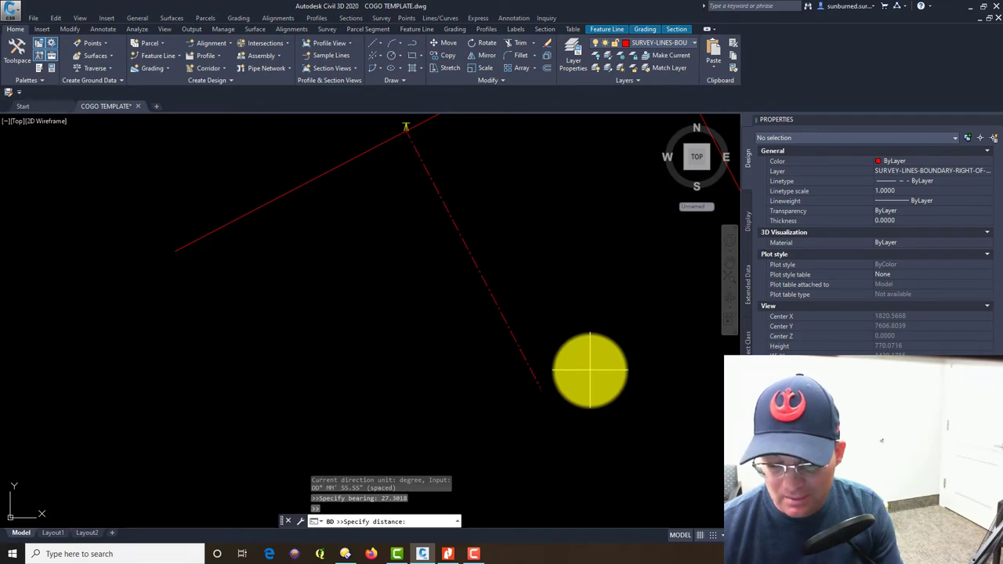
text(480.23)
key(Return)
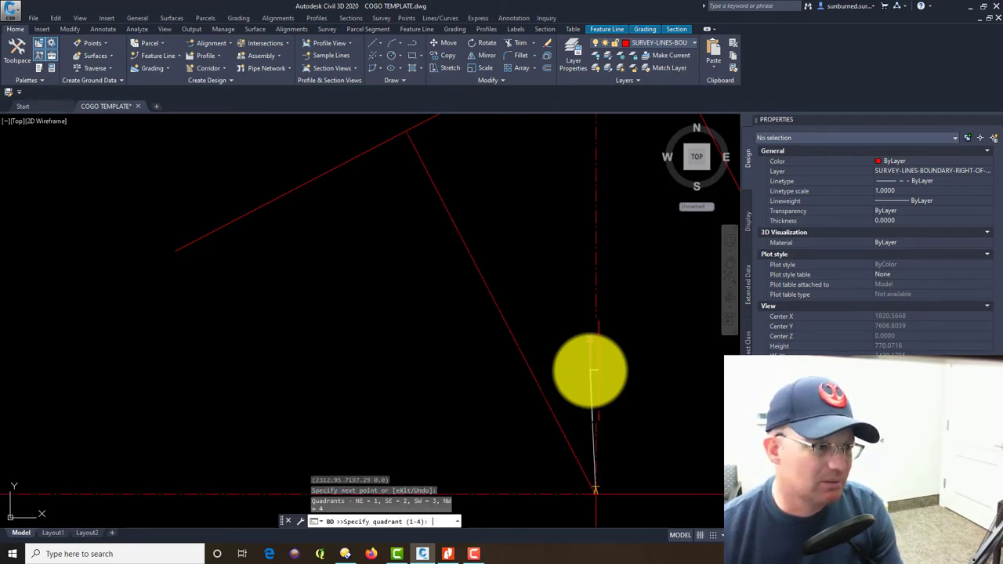
Zoom out the drawing, then show the whole survey plat zoomed out in Nitro Pro
scroll(589, 368, down, 5)
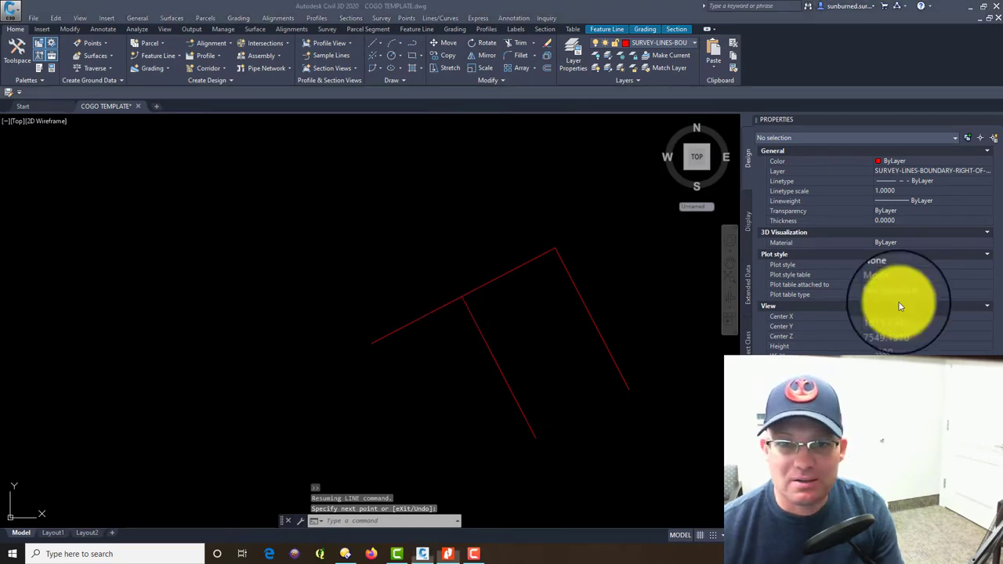
key(alt+Tab)
ctrl+scroll(484, 324, down, 4)
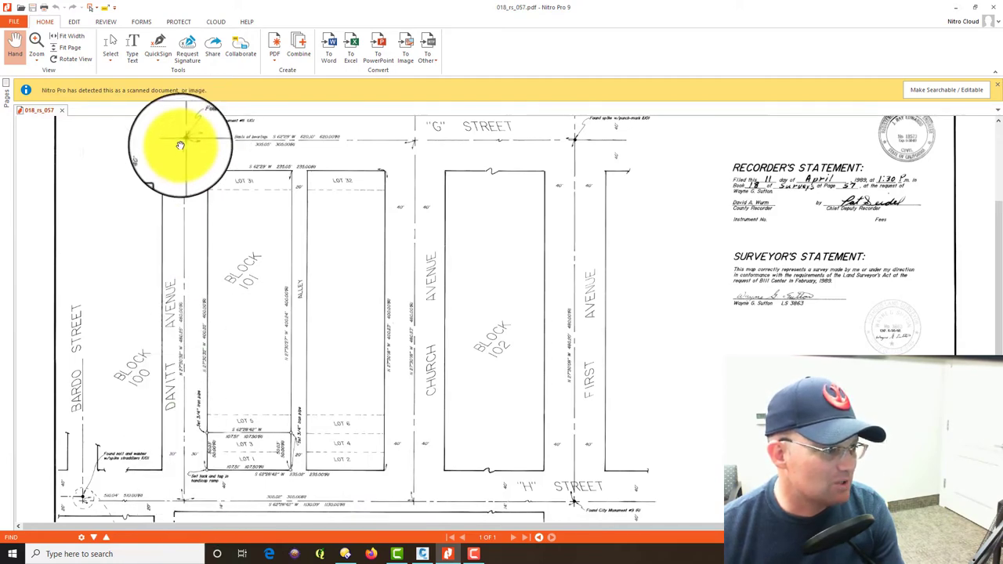
Zoom the plat into Lots 1–6 to read the S 62°28'42" W bearing, then return to Civil 3D
ctrl+scroll(302, 505, up, 5)
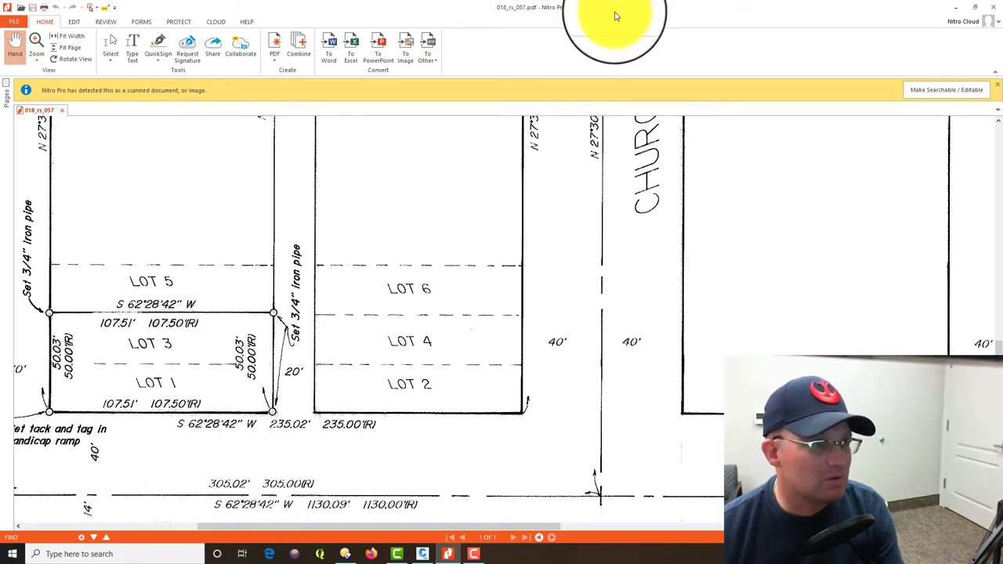
key(alt+Tab)
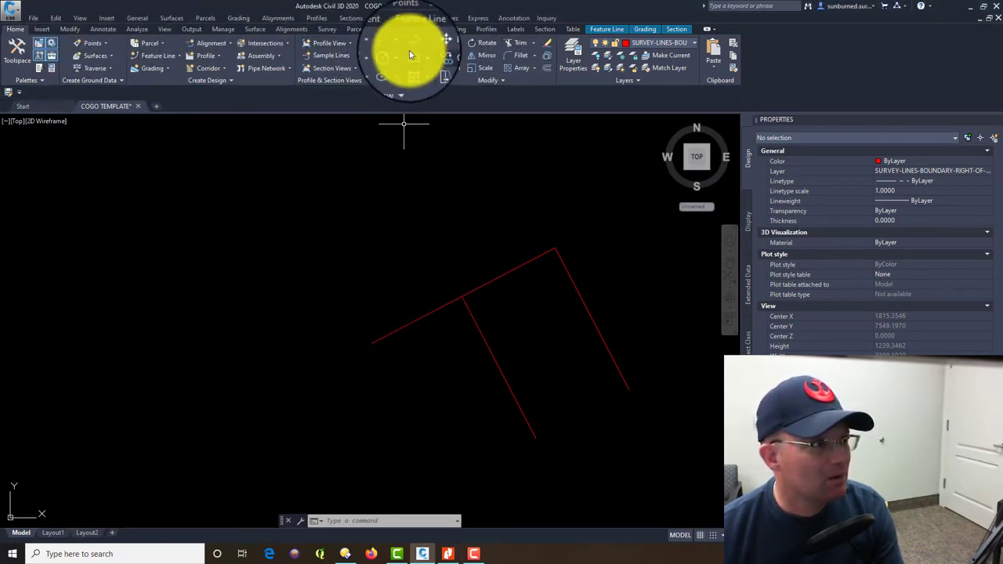
Start a bearing/distance line from the lower corner endpoint in the southwest quadrant (3)
click(382, 47)
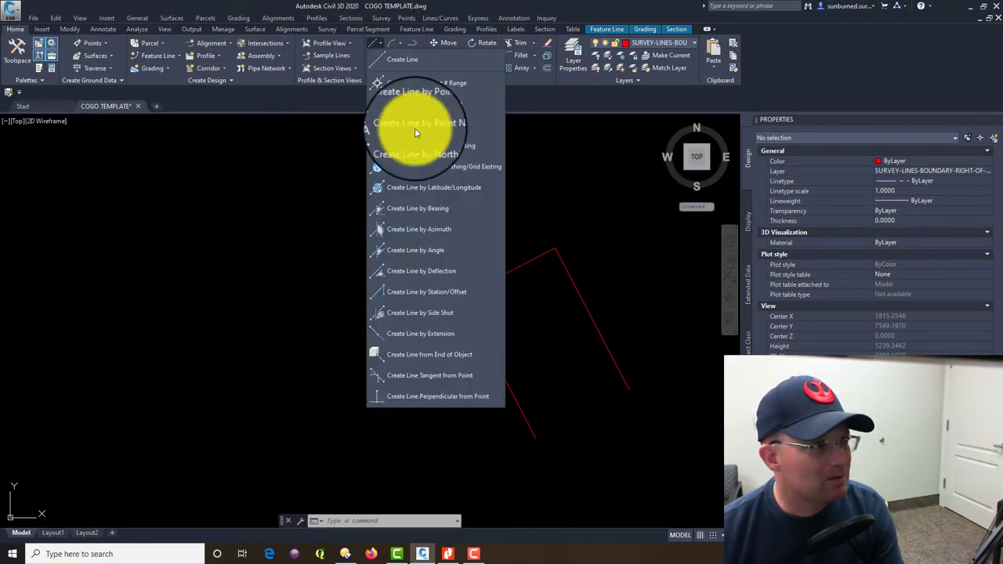
click(423, 229)
click(536, 434)
text('bd)
key(Return)
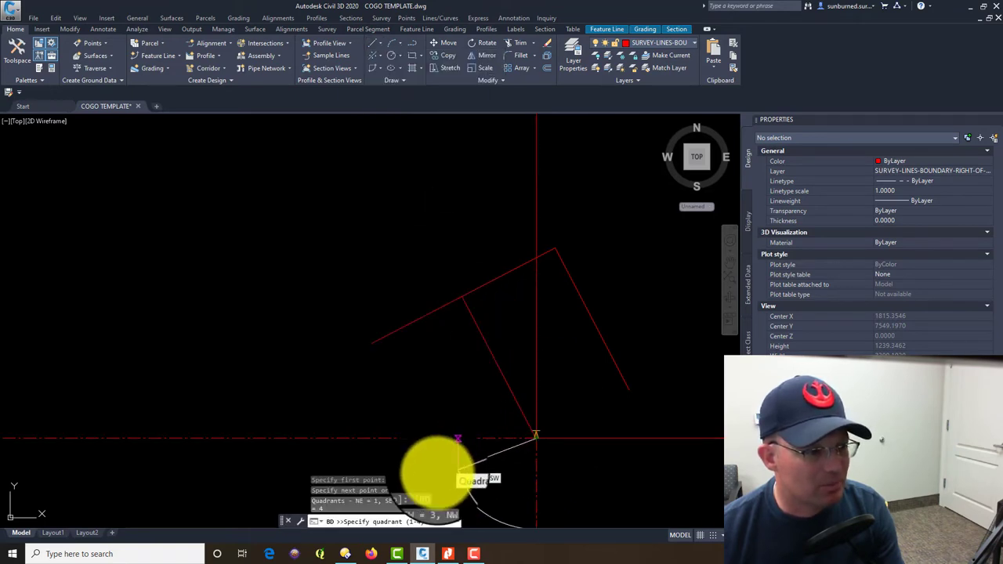
text(3)
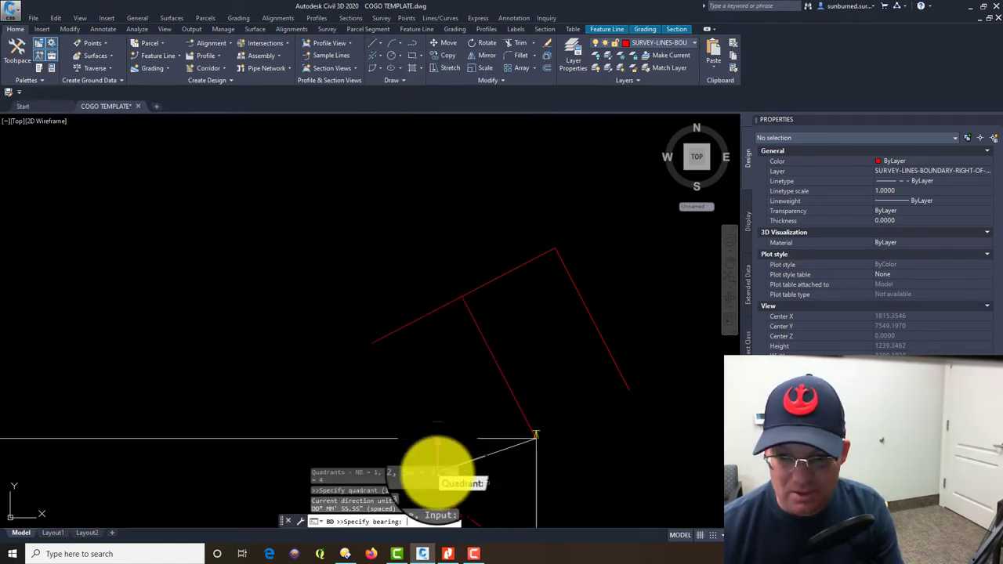
key(Return)
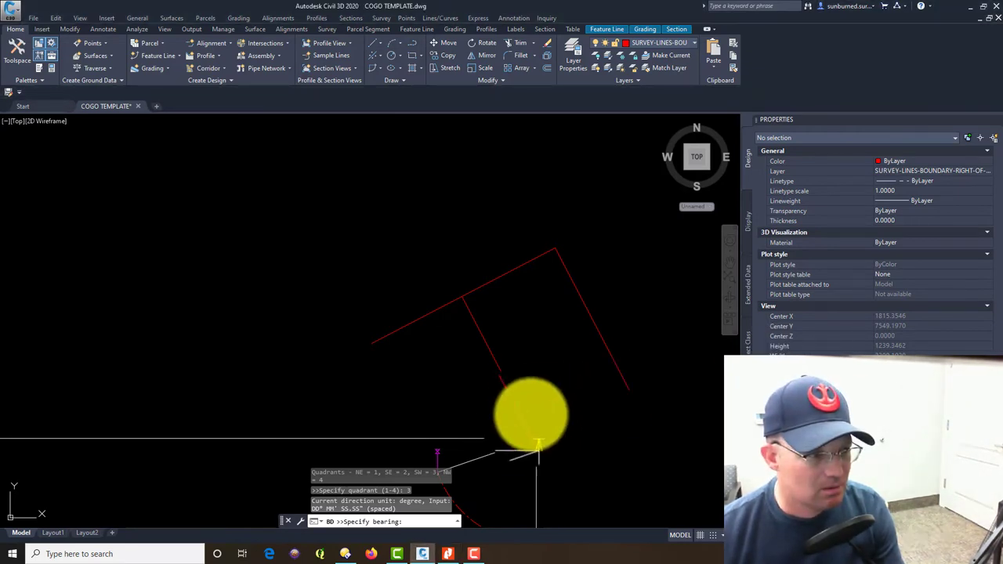
Accept bearing 62.2843 and distance 30 to draw the H Street line, then switch to the plat
scroll(553, 386, down, 4)
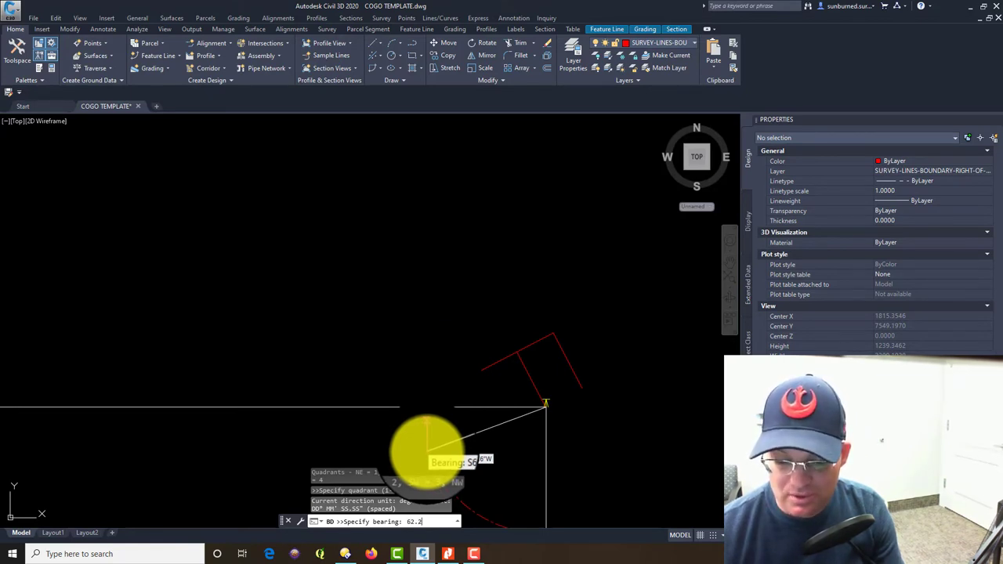
key(Return)
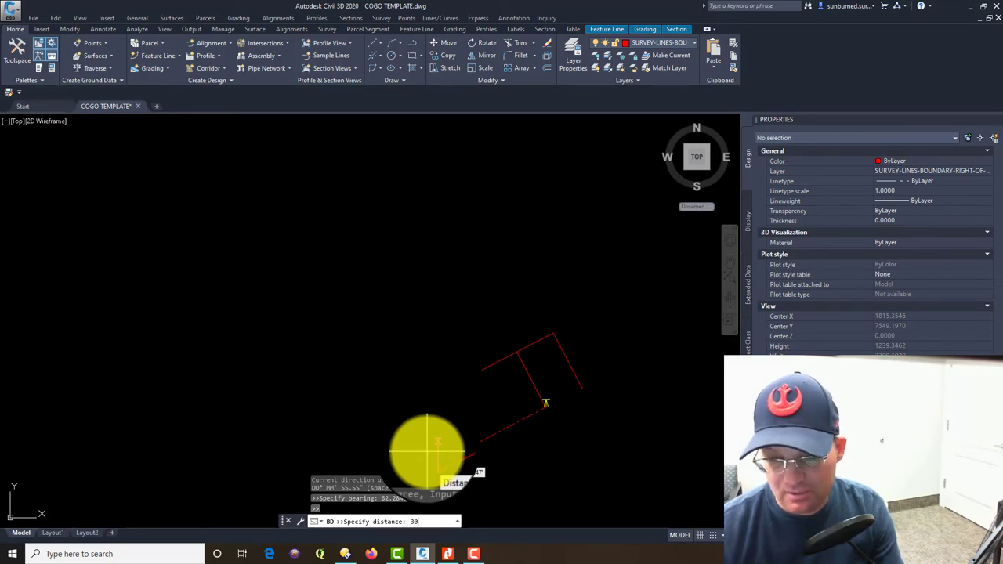
key(Return)
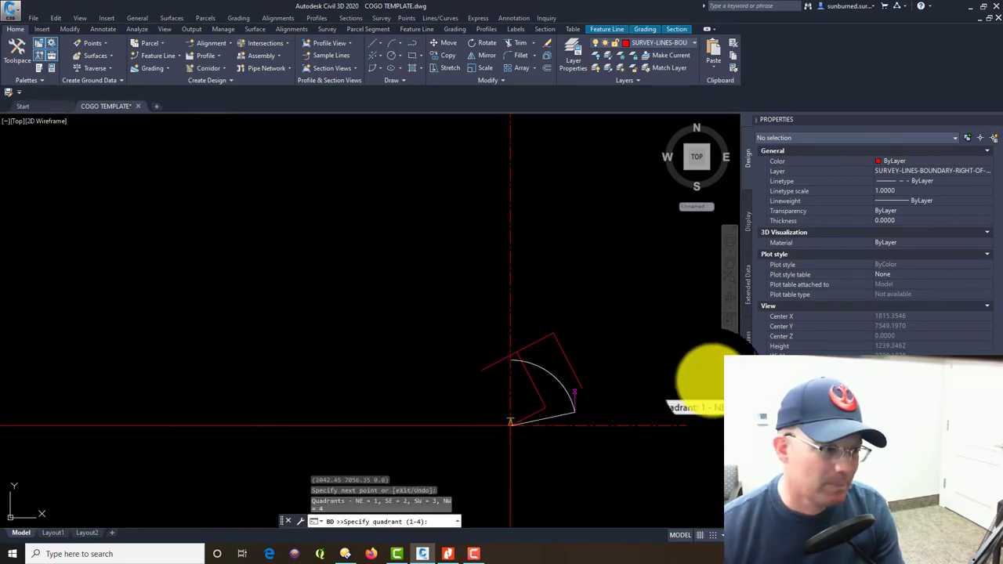
scroll(502, 427, up, 3)
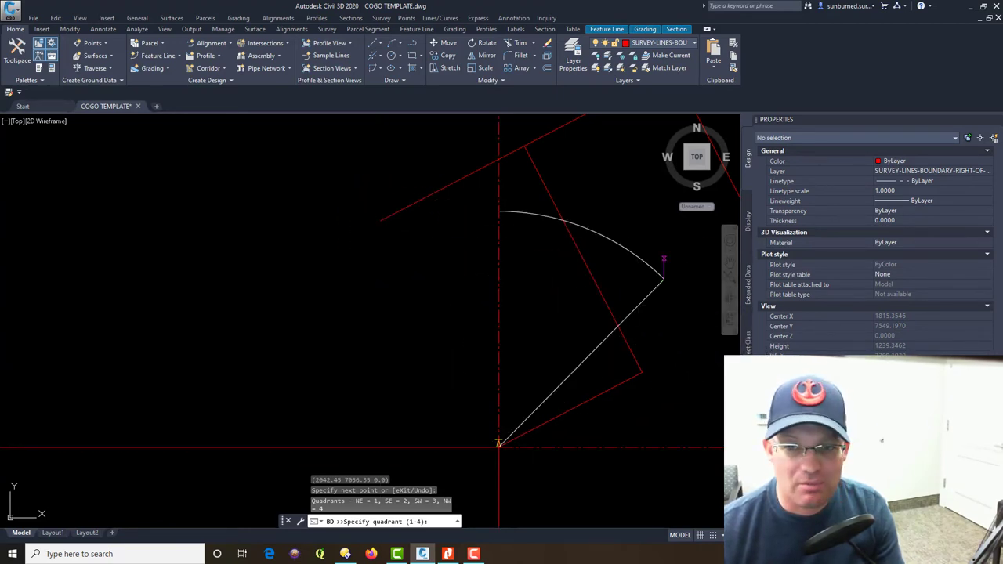
key(F10)
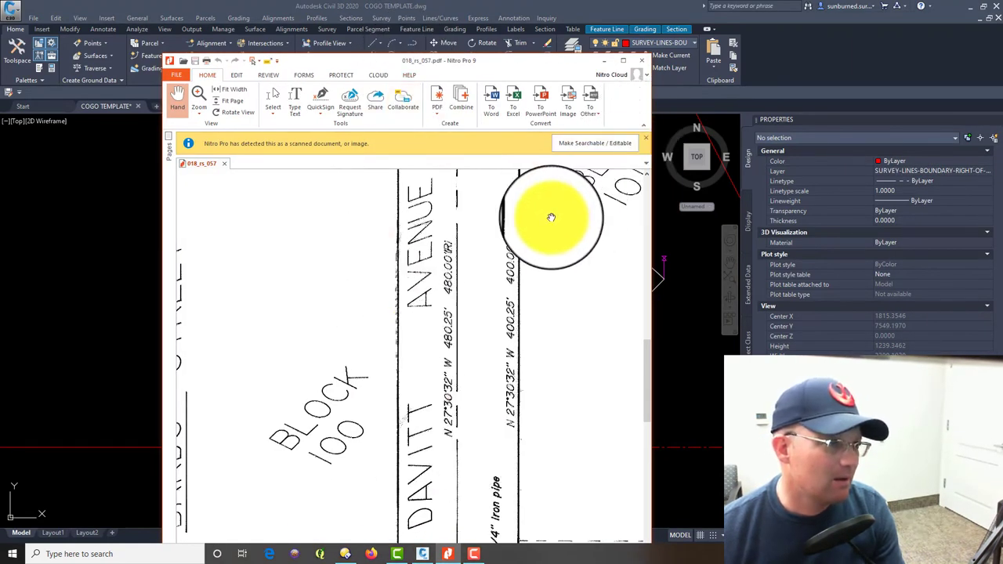
Maximize Nitro Pro and zoom to Davitt Avenue's N 27°30'32" W 400.25' bearing label
click(623, 61)
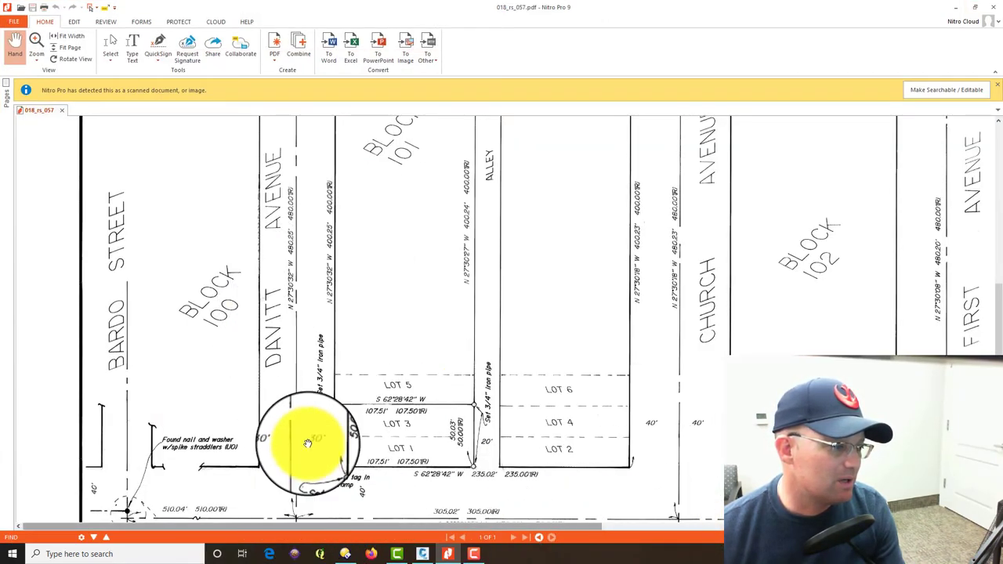
scroll(365, 459, down, 3)
scroll(325, 450, up, 2)
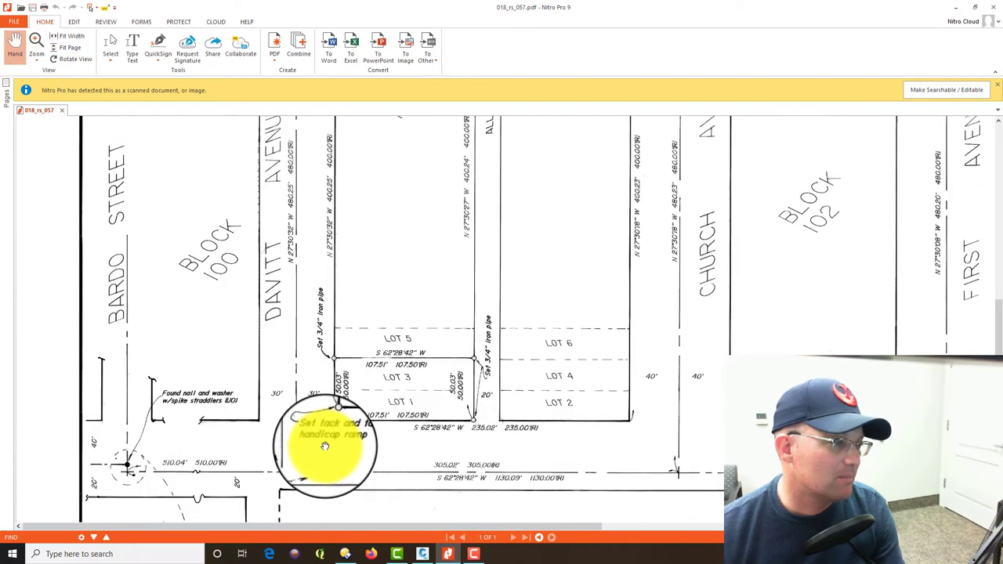
ctrl+scroll(324, 446, down, 2)
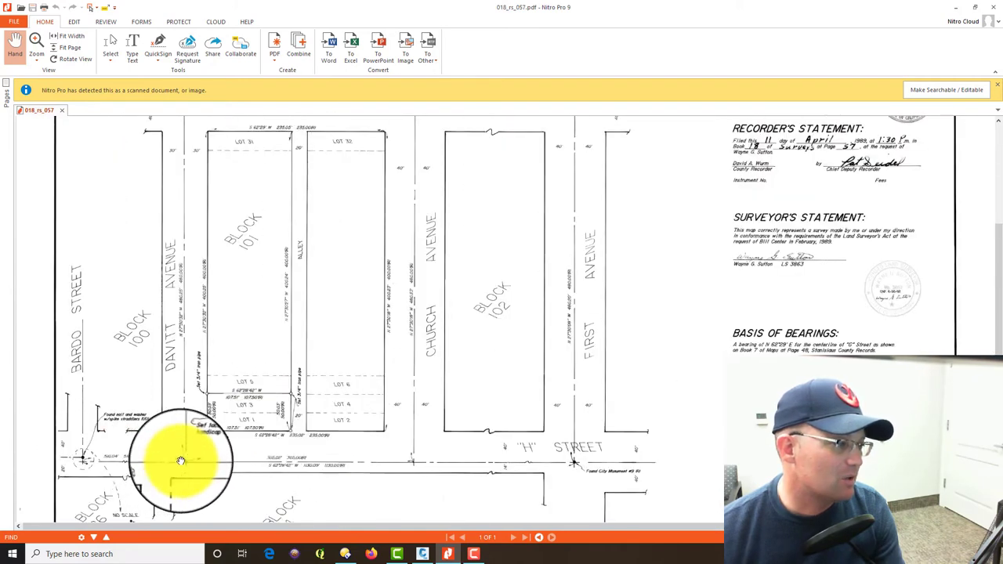
scroll(207, 188, up, 2)
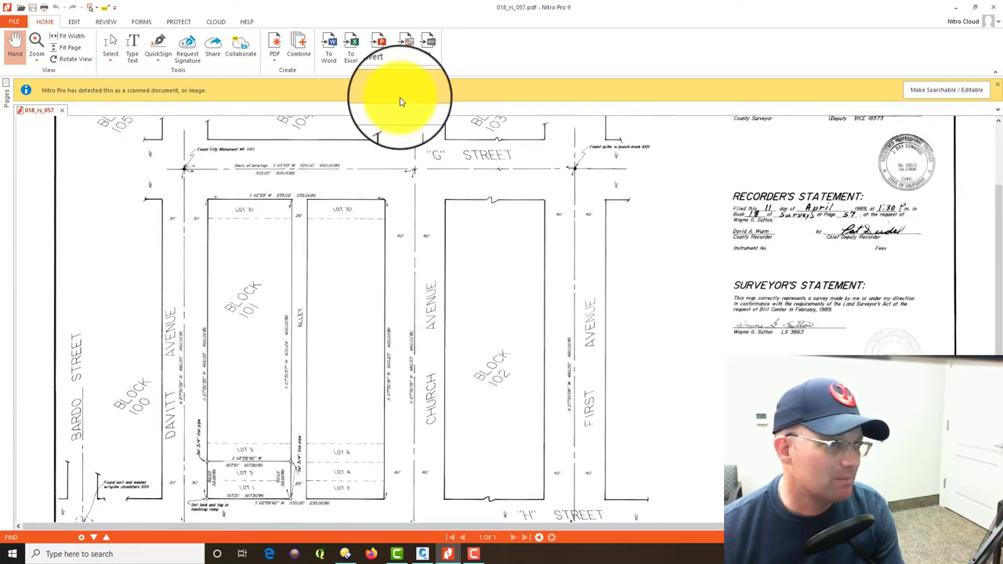
ctrl+scroll(196, 396, up, 2)
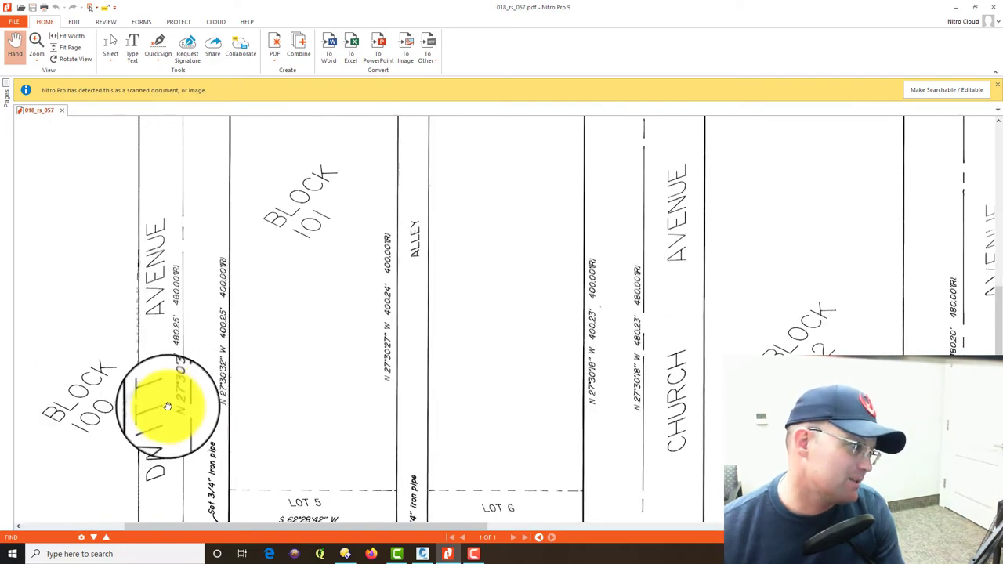
ctrl+scroll(182, 411, up, 2)
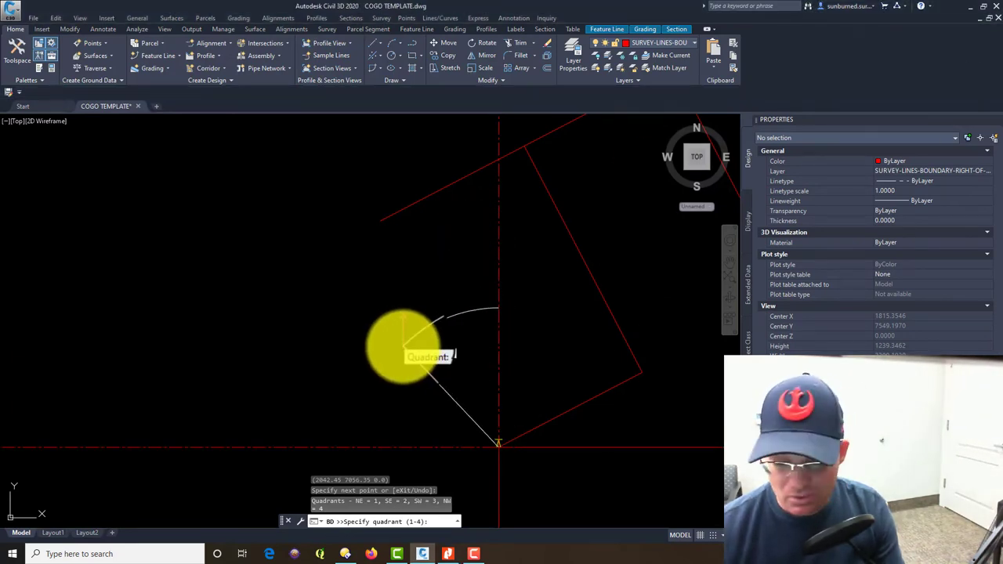
Draw the 400.25 Davitt Avenue line northwest (quadrant 4) at bearing 27.3032
key(Return)
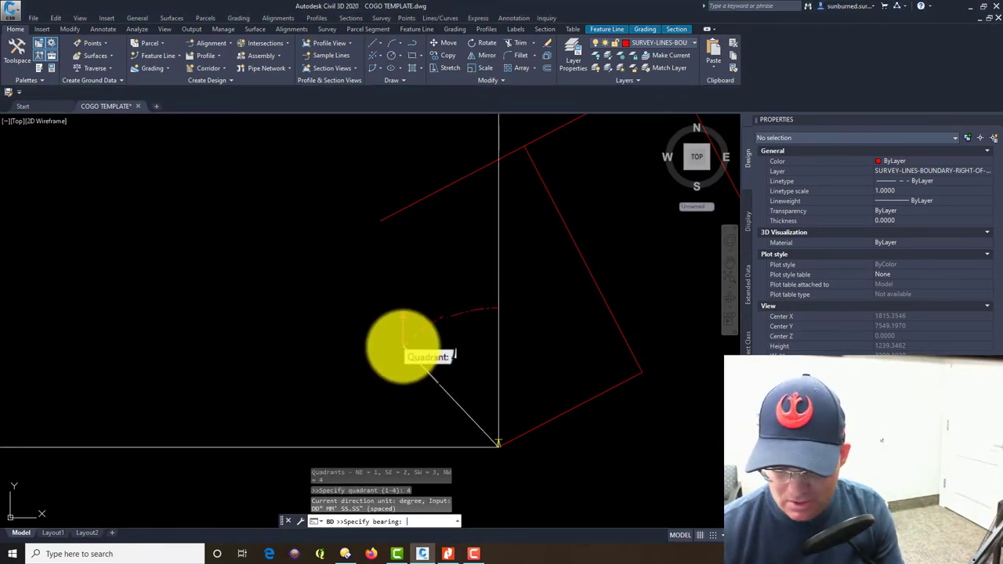
text(27.3032)
key(Return)
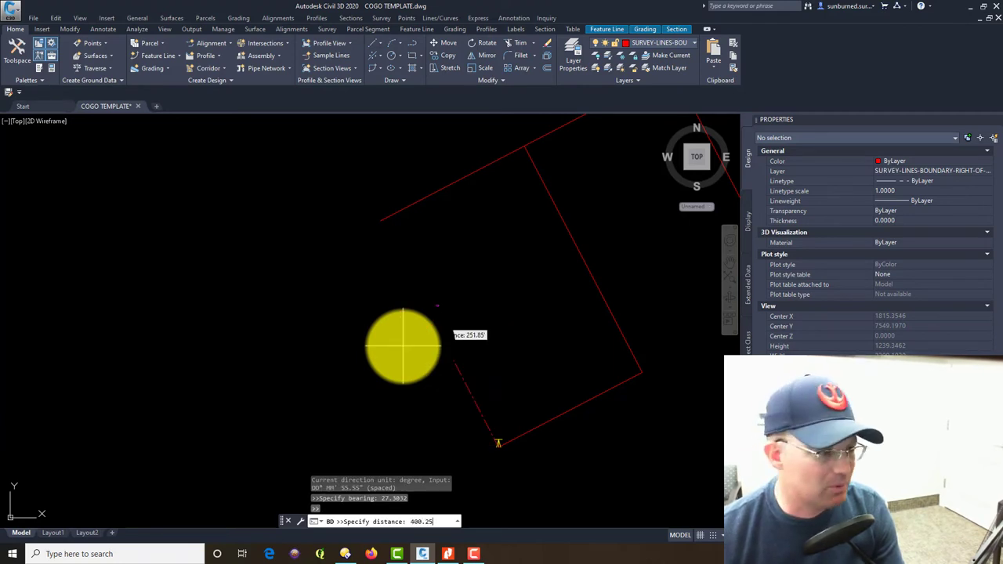
text(400.25)
key(Return)
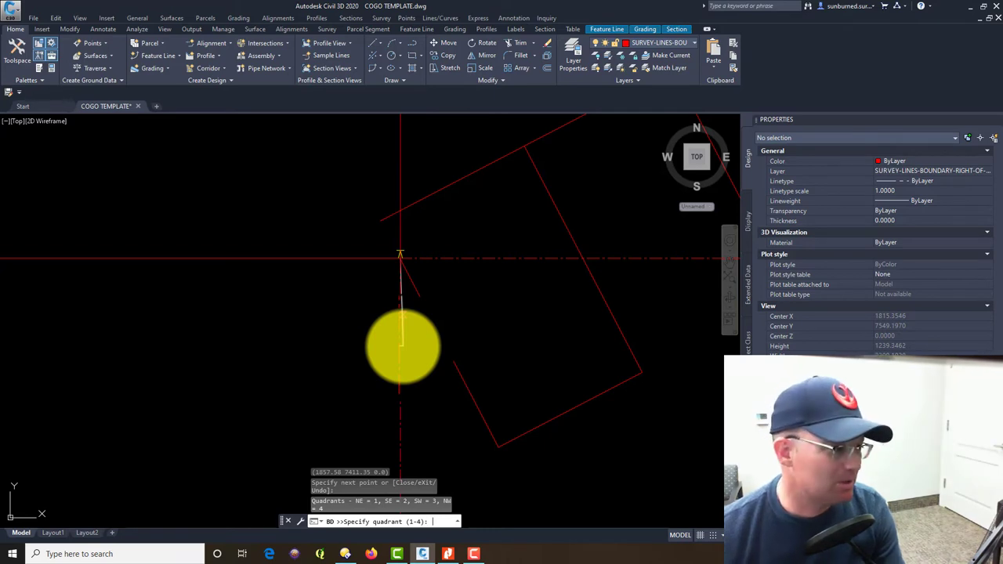
key(Escape)
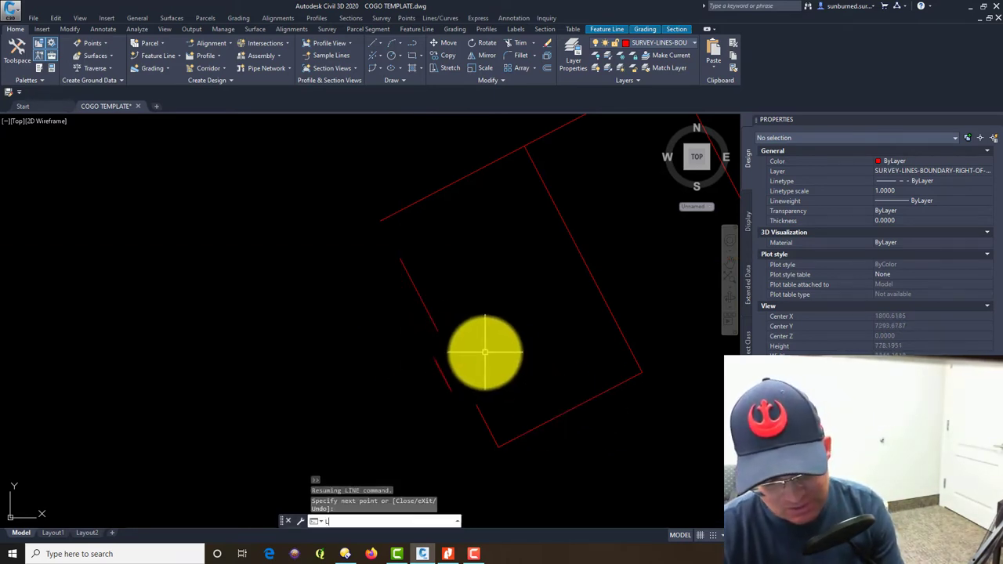
Lengthen the left boundary line to a total of 480.25 and zoom to the corner
text(THEN)
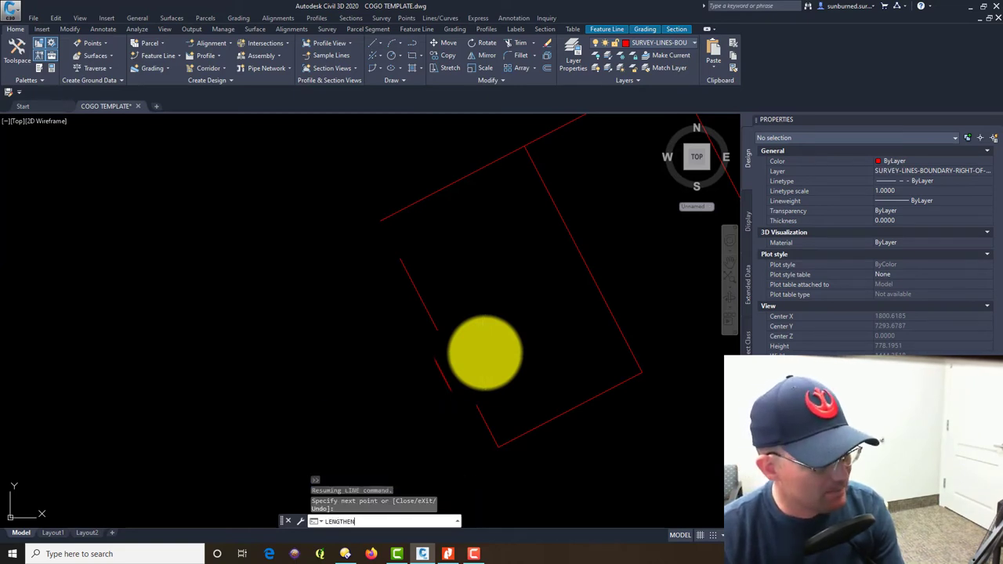
key(Return)
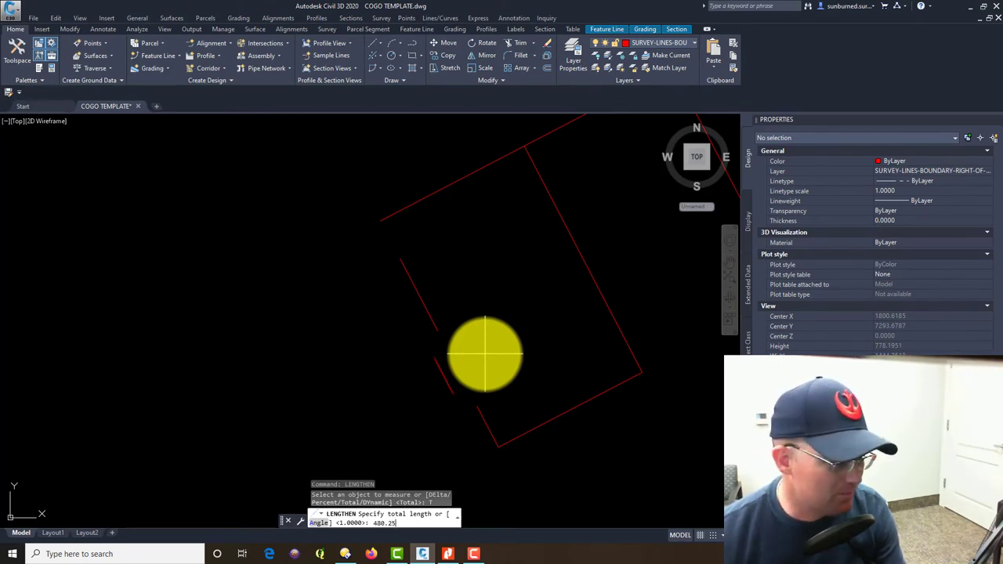
key(Return)
click(435, 319)
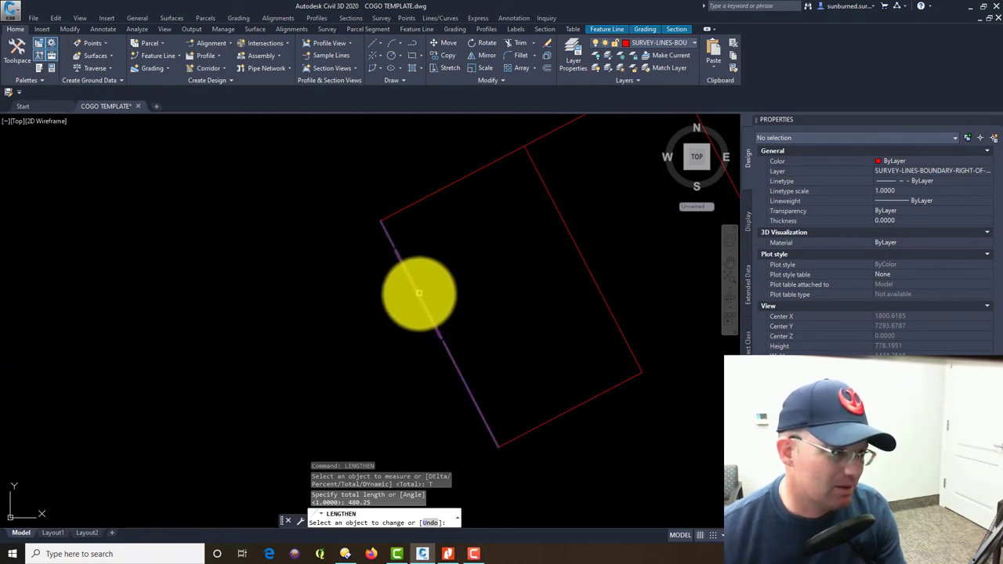
key(Escape)
scroll(386, 219, up, 5)
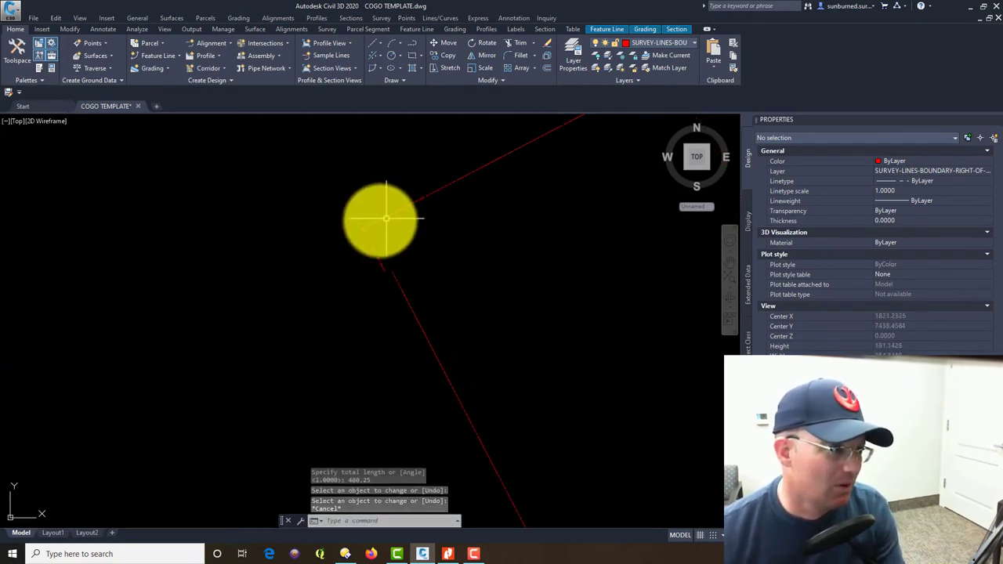
mouse_move(386, 219)
middle_down()
mouse_move(341, 232)
mouse_move(360, 345)
mouse_move(416, 350)
middle_up()
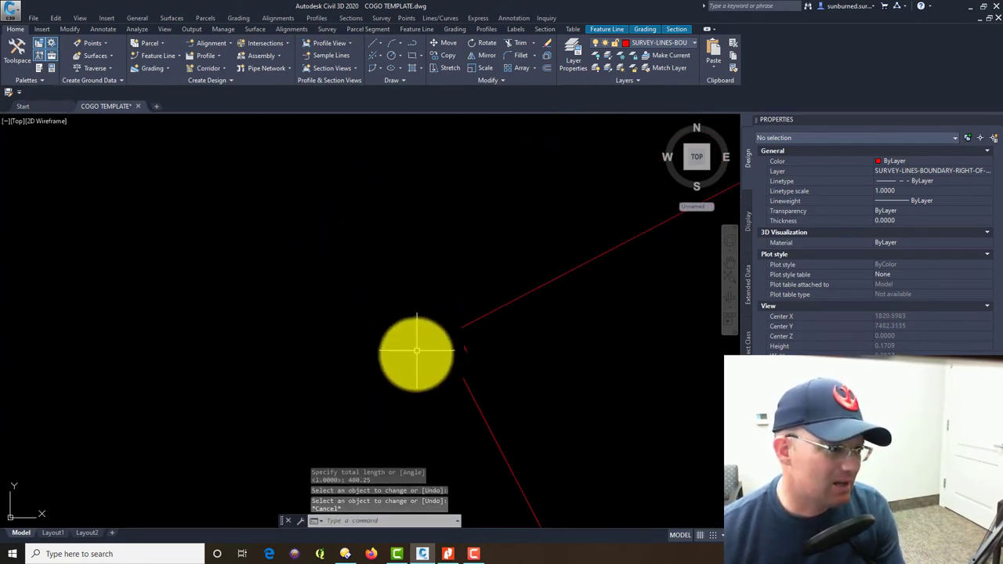
scroll(417, 350, up, 3)
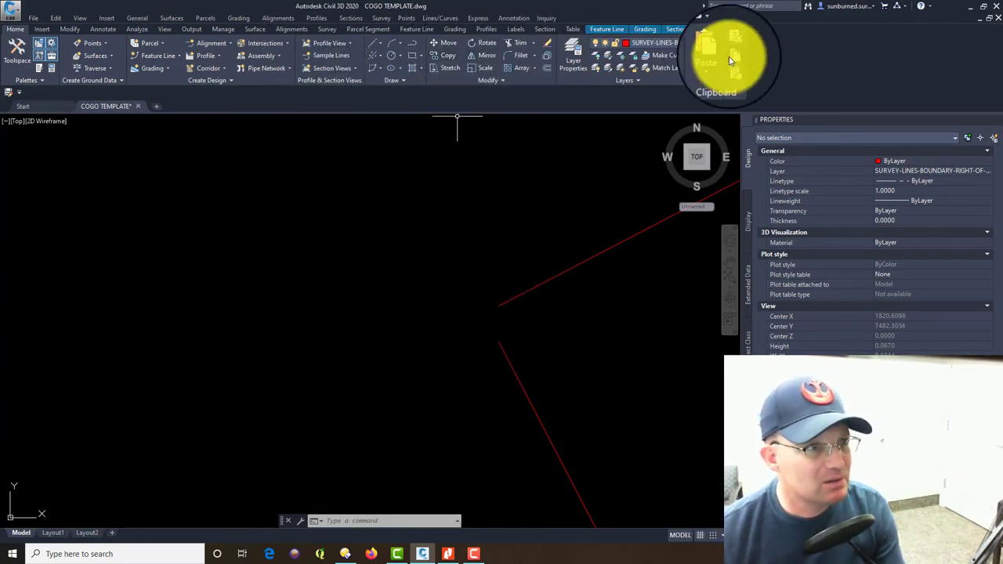
Place an aligned dimension across the corner gap, showing 0.0058
click(109, 31)
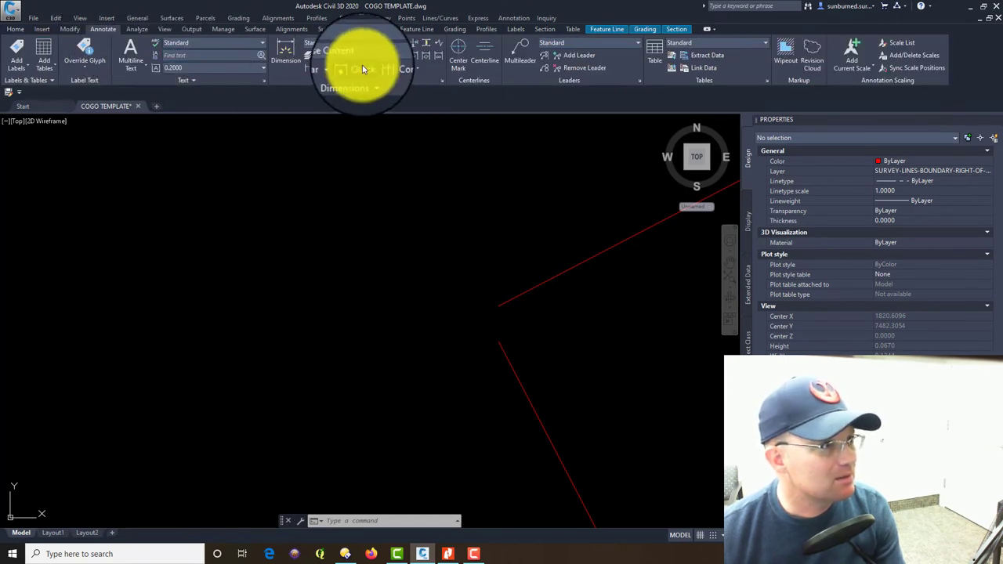
click(337, 68)
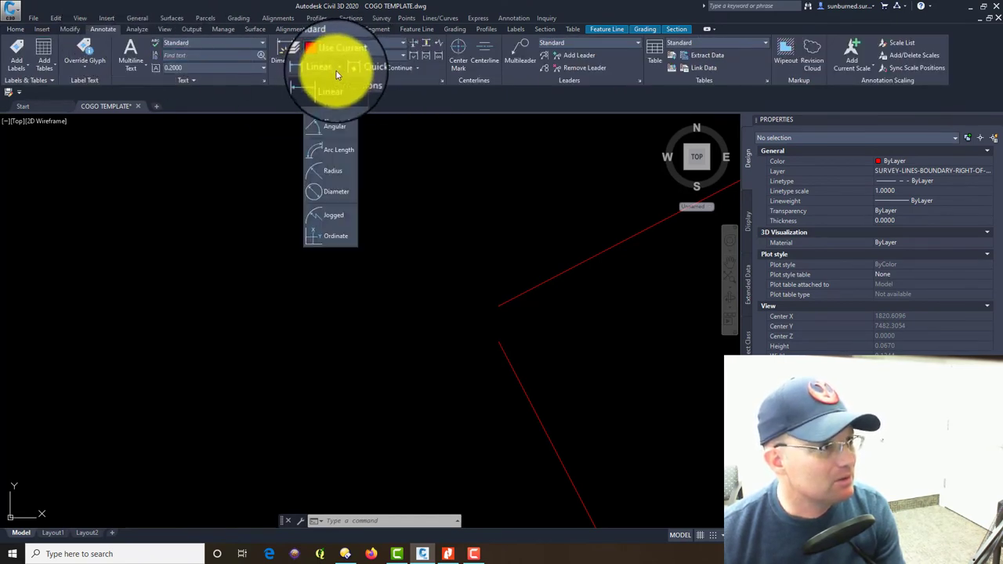
click(343, 115)
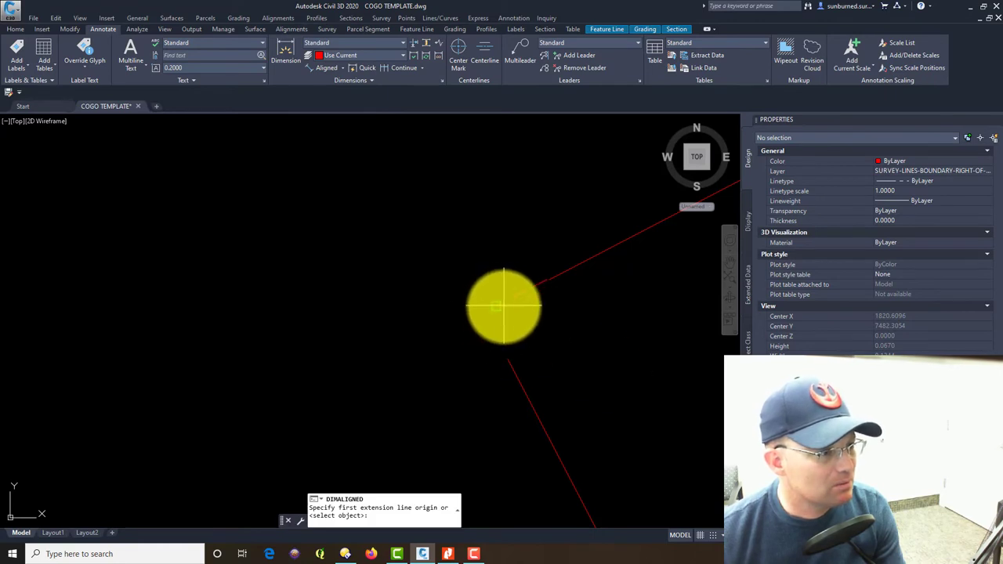
click(504, 305)
click(499, 342)
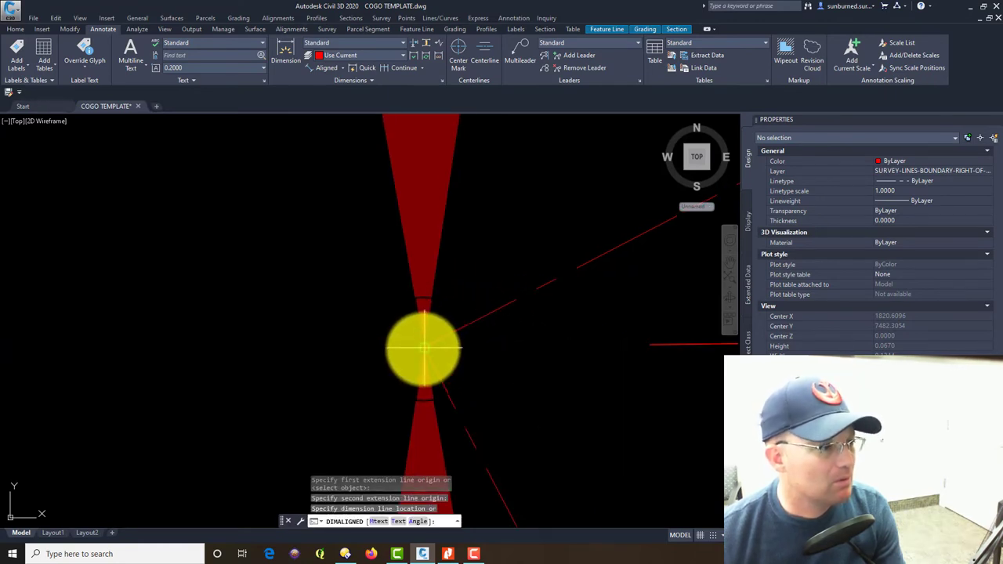
scroll(423, 347, down, 15)
click(300, 347)
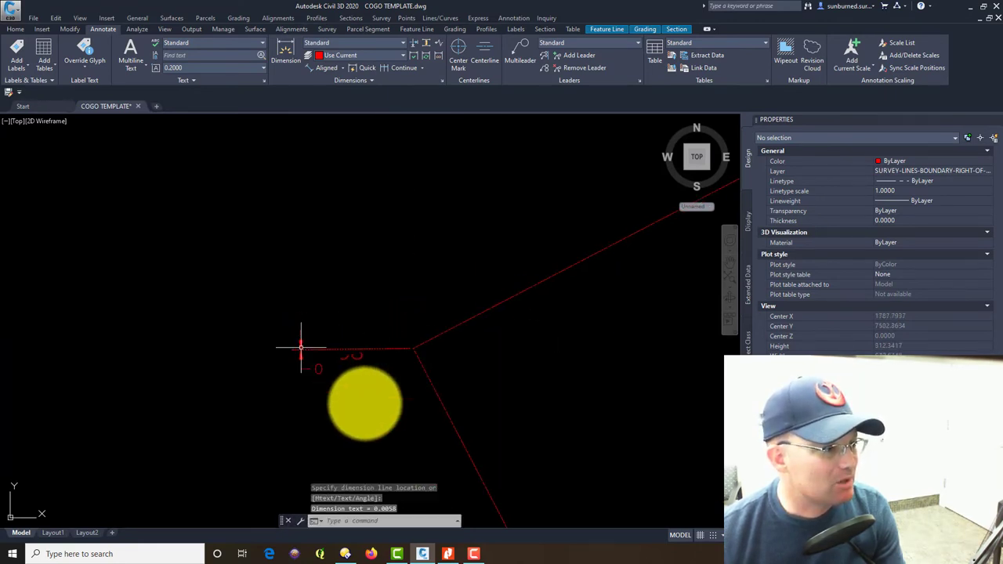
Erase the 0.0058 dimension and bring the Nitro Pro plat back in front
scroll(317, 352, up, 5)
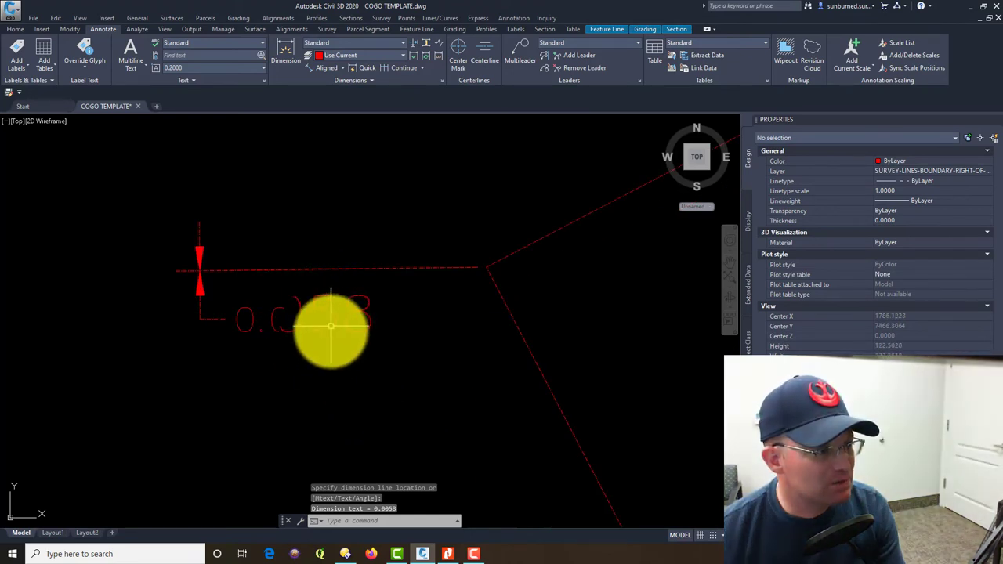
click(285, 280)
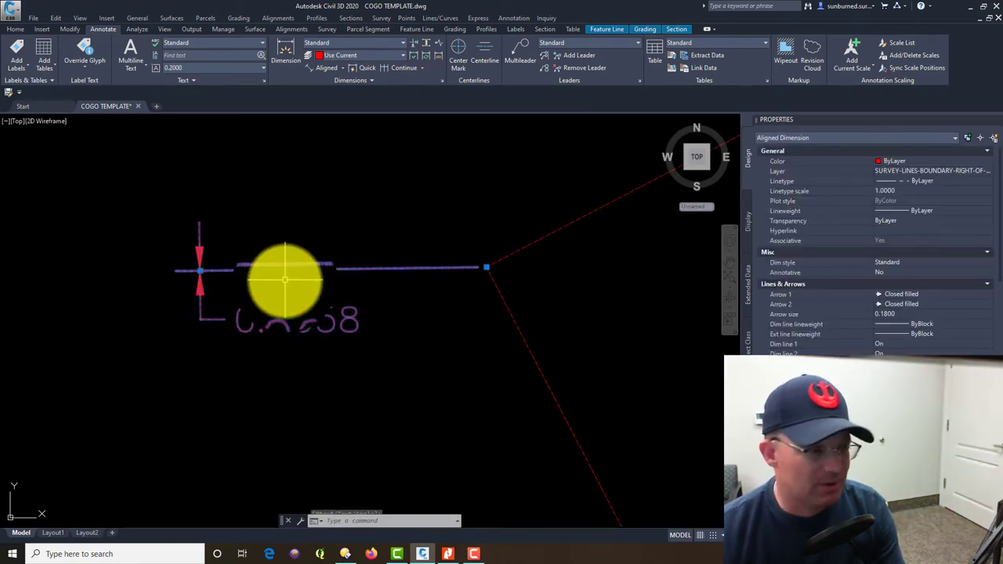
key(Delete)
scroll(384, 262, down, 6)
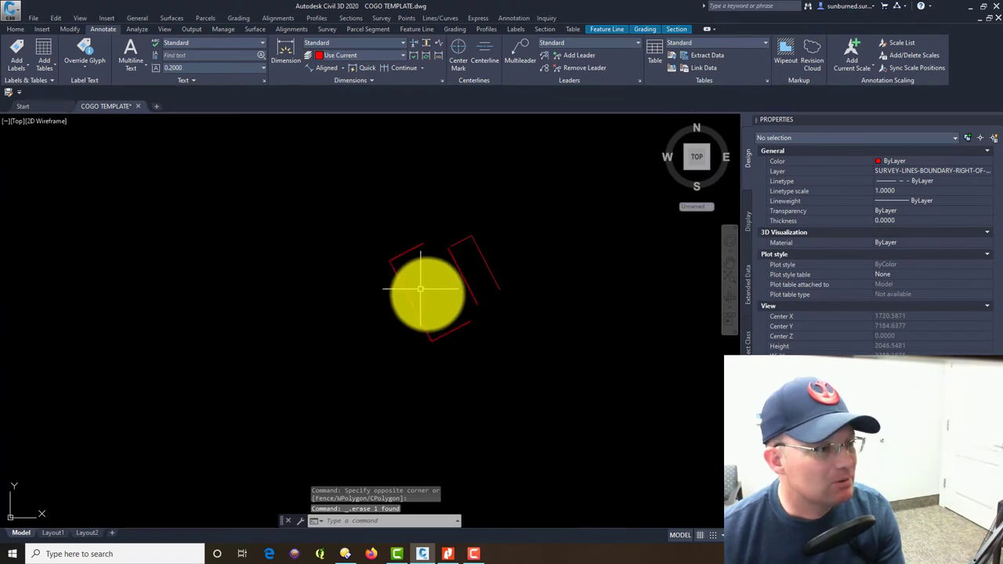
key(Escape)
scroll(475, 282, up, 4)
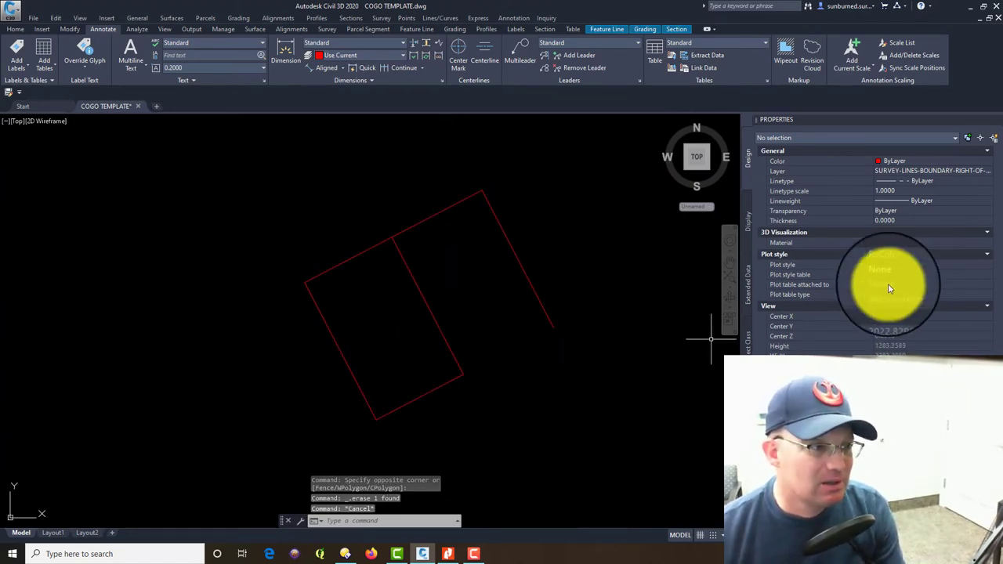
key(alt+Tab)
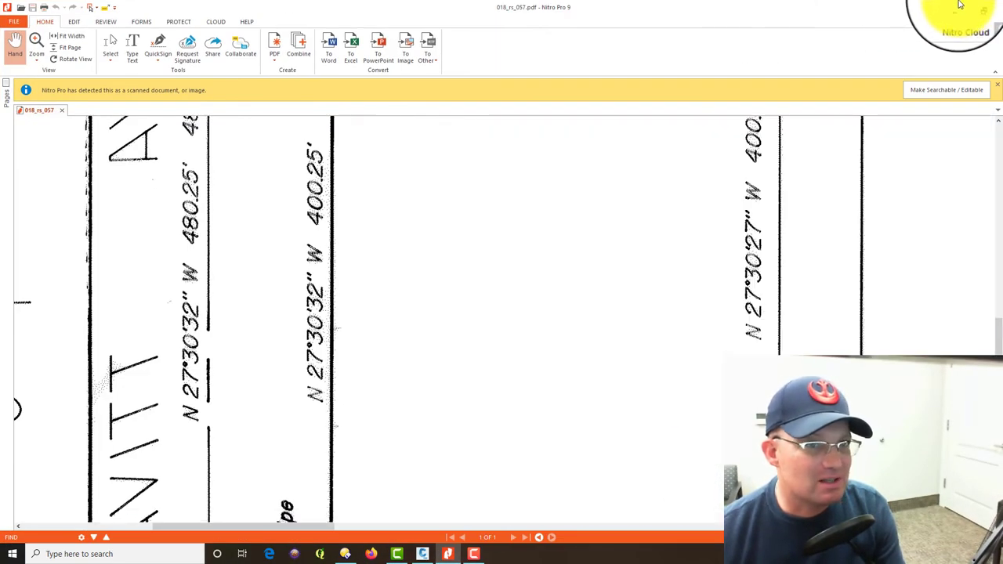
Pan the full-screen plat to Lot 5, Block 100, "H" Street and the legend
click(976, 9)
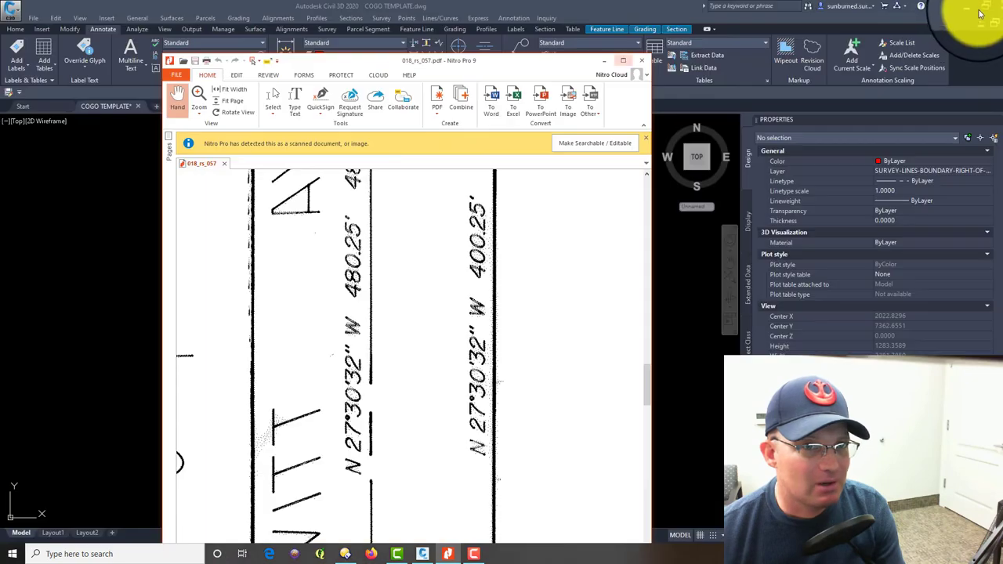
click(604, 68)
ctrl+scroll(609, 320, down, 3)
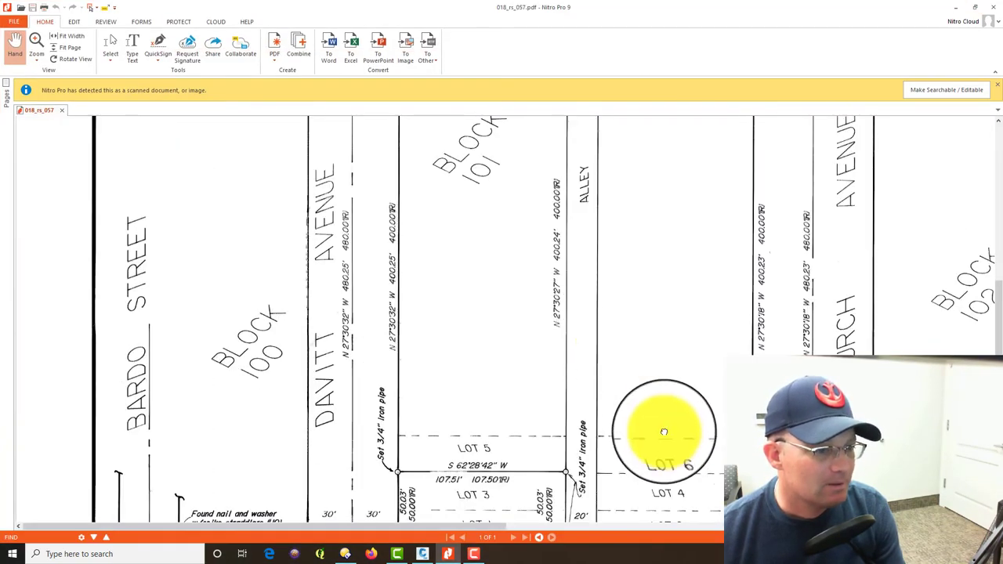
drag(663, 425, 634, 174)
drag(819, 291, 355, 333)
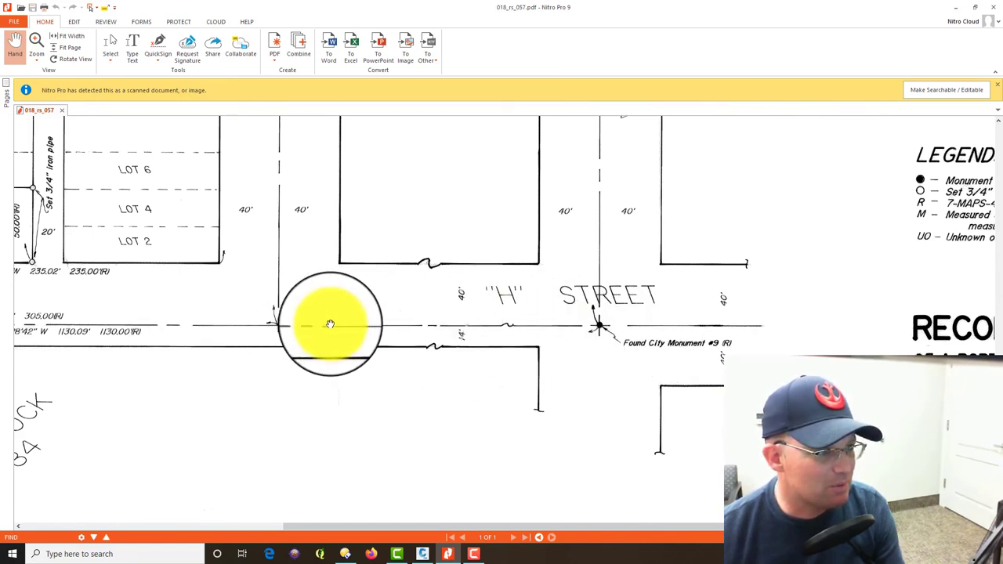
Minimize Nitro Pro and draw a line from the block corner in Civil 3D
click(956, 7)
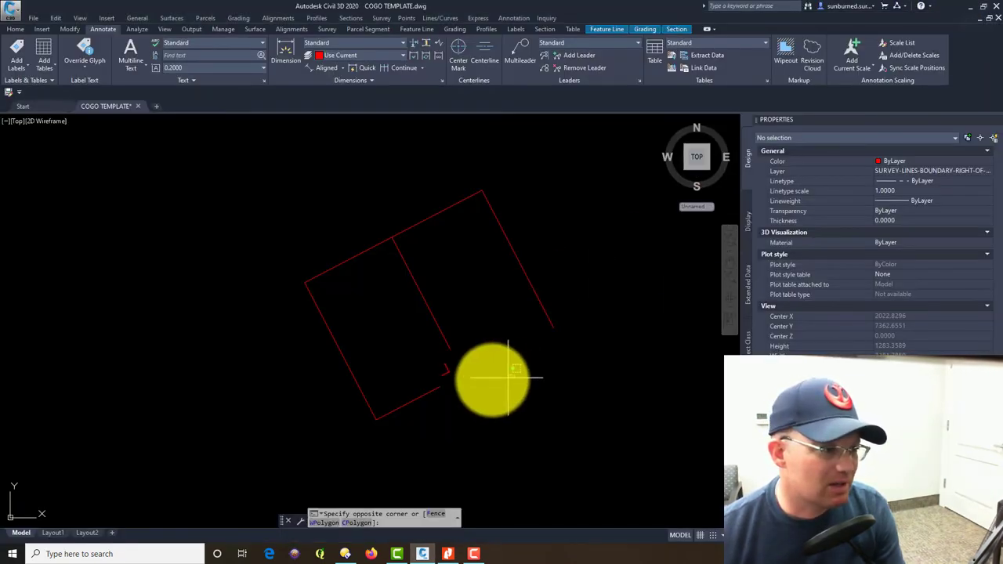
text(L)
key(Return)
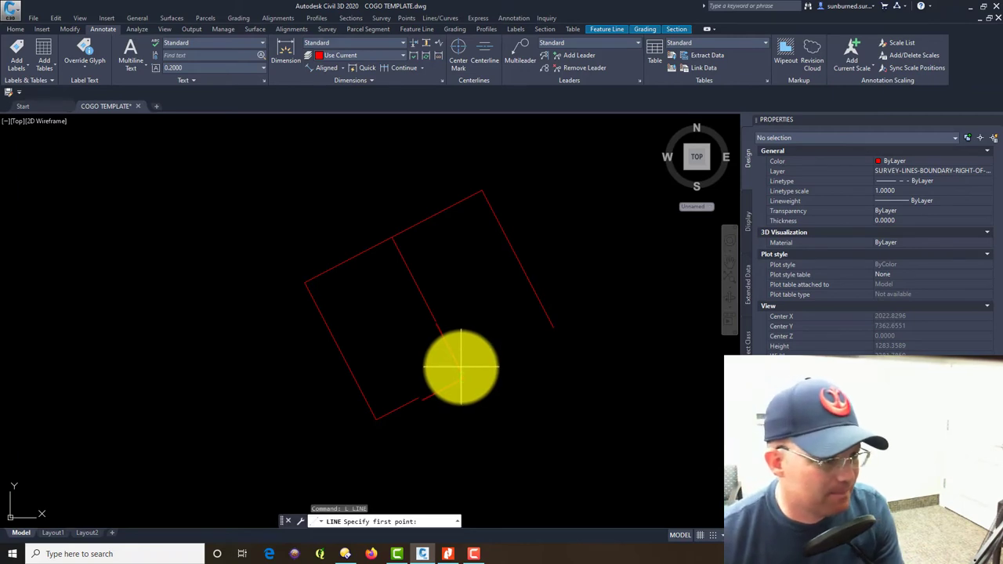
click(461, 366)
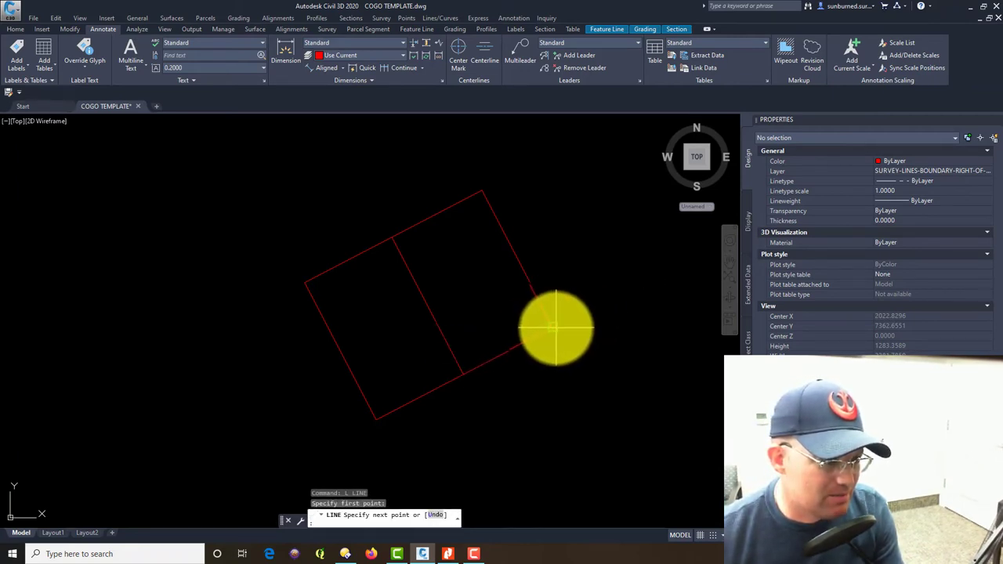
click(537, 385)
Cancel the line and set the linetype scale to 20 so the red boundaries show dash-dot
key(Escape)
scroll(499, 360, up, 2)
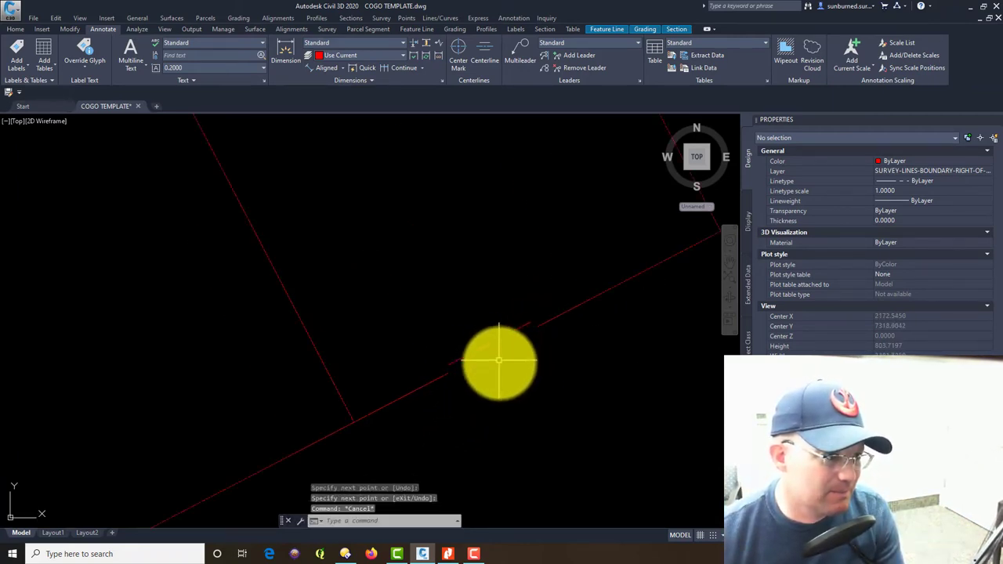
scroll(499, 361, down, 2)
scroll(537, 365, up, 2)
scroll(517, 314, down, 3)
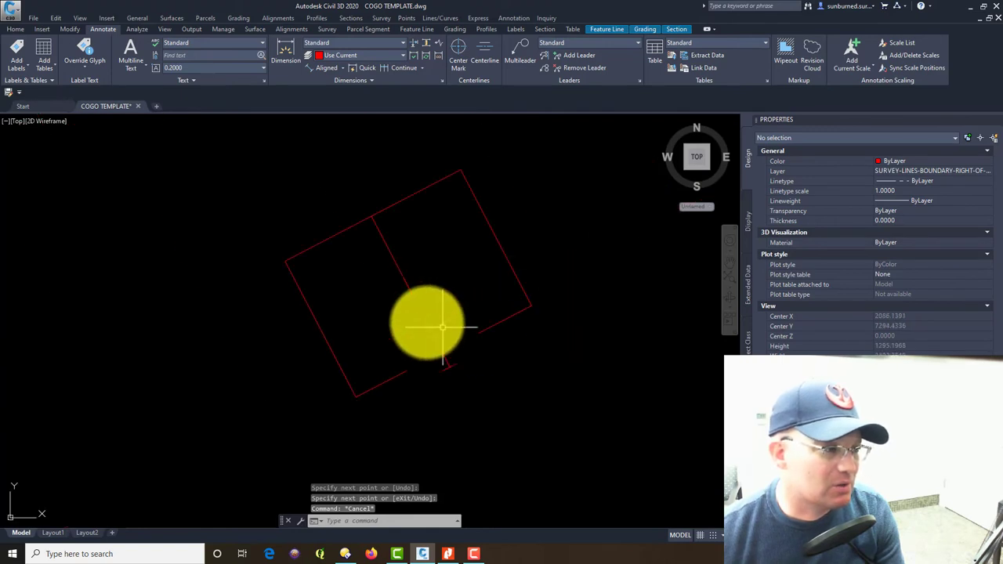
middle_drag(443, 328, 471, 372)
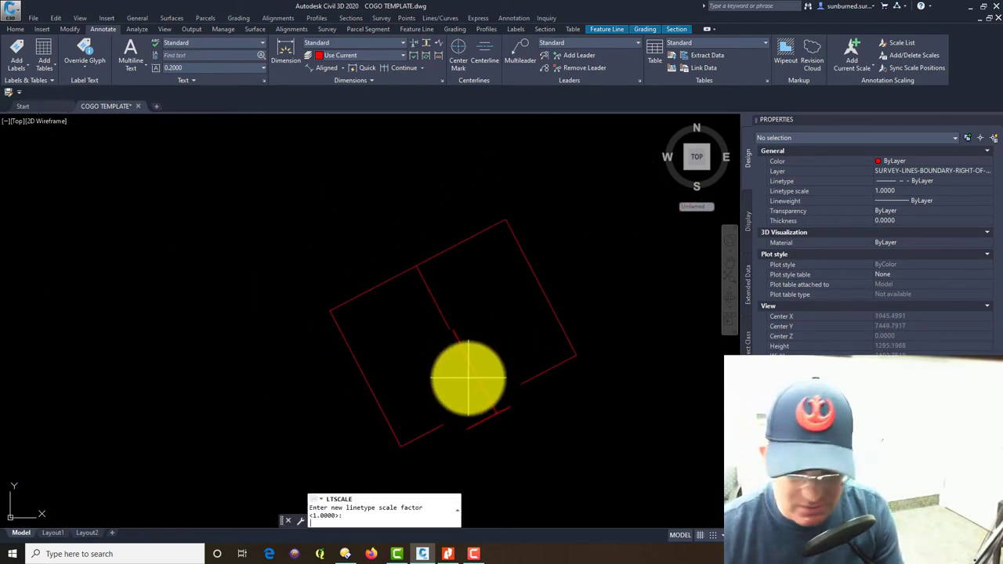
key(Return)
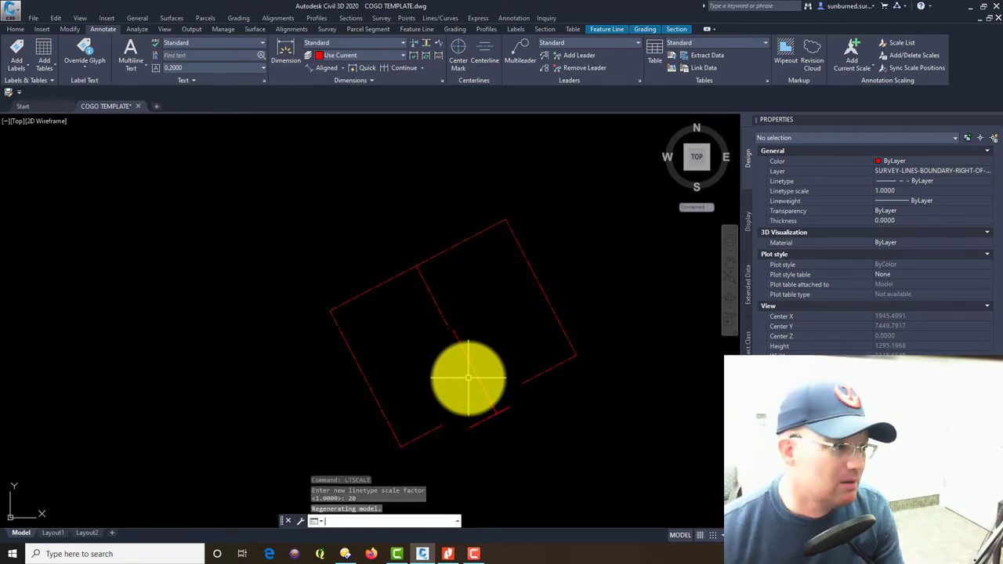
key(Escape)
Re-center on the red rectangle and bring the Nitro Pro plat back to the front
middle_drag(426, 477, 510, 420)
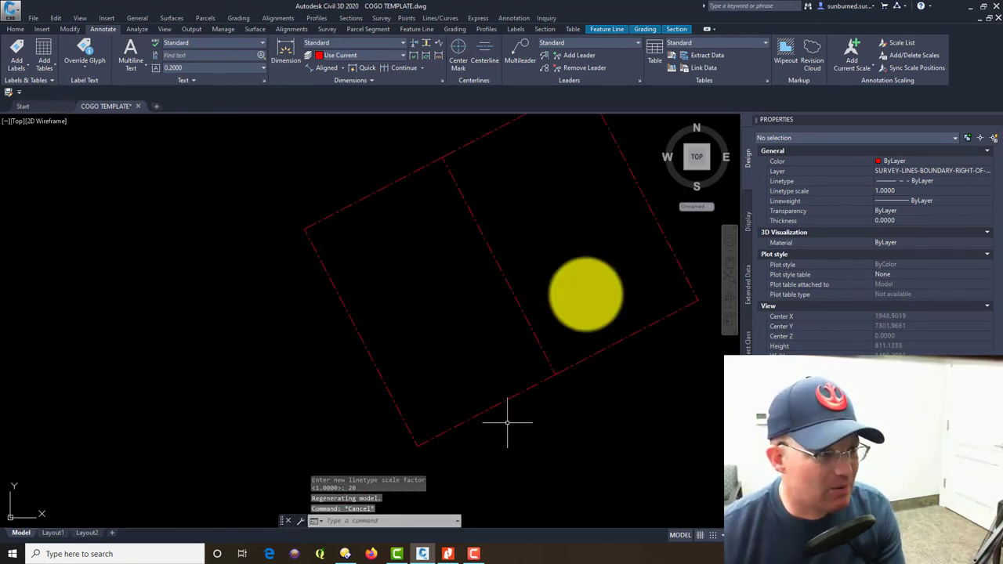
scroll(466, 356, up, 2)
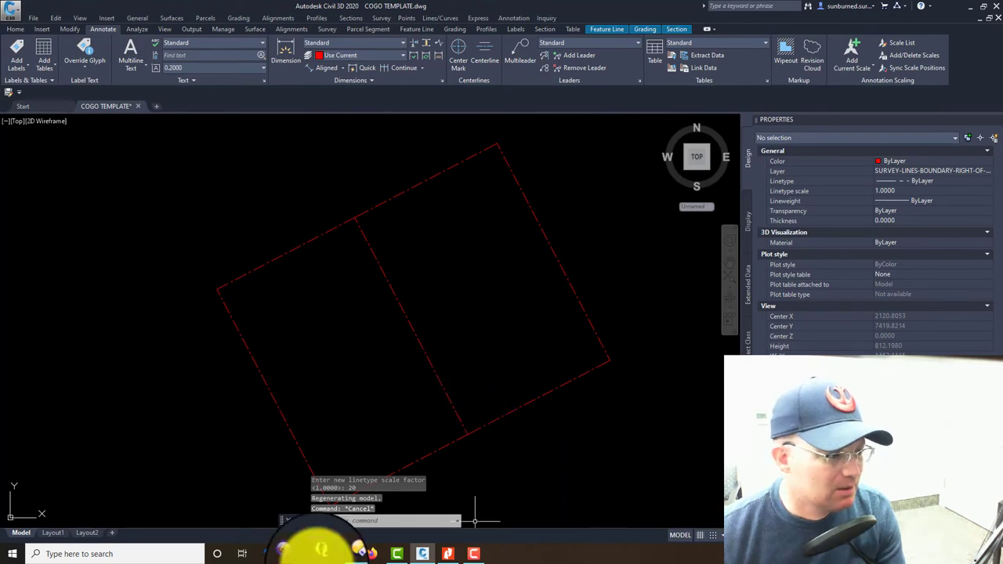
click(448, 554)
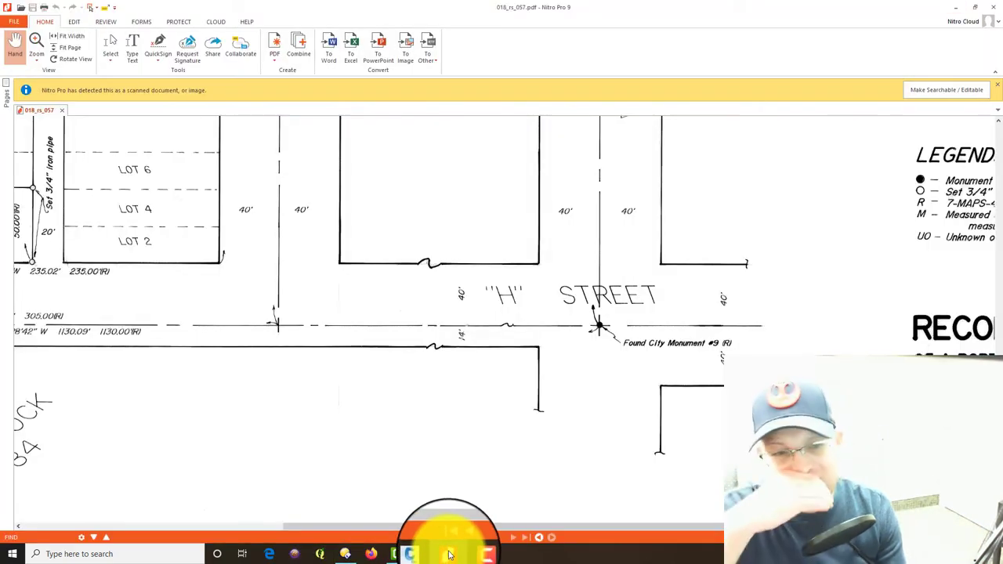
drag(425, 324, 712, 358)
ctrl+scroll(711, 358, down, 5)
ctrl+scroll(515, 314, up, 5)
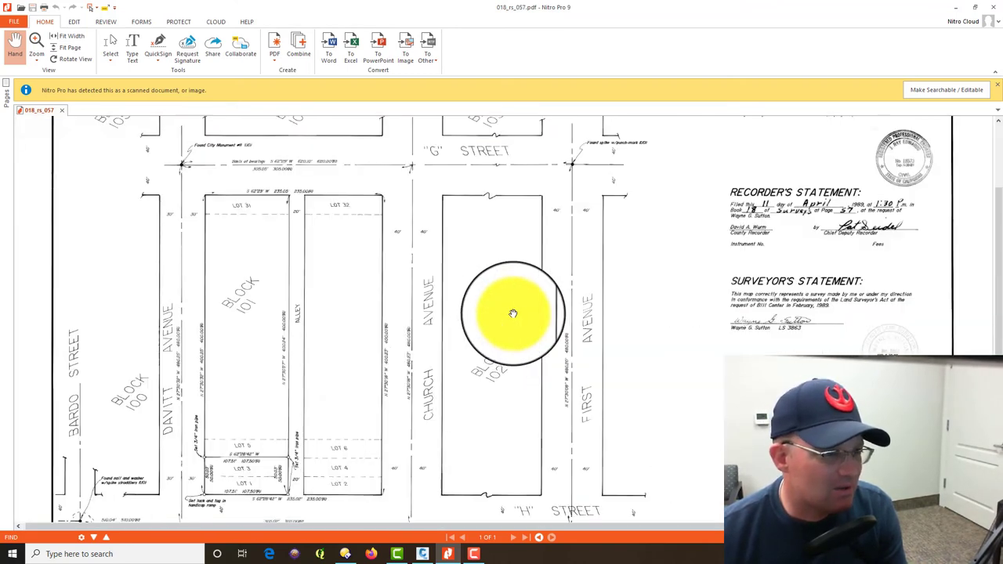
scroll(549, 388, down, 1)
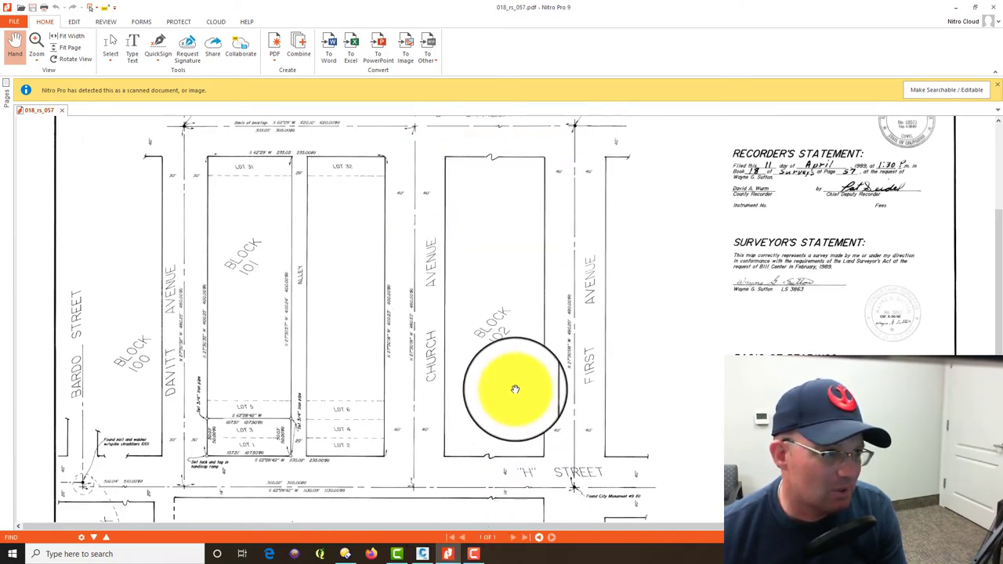
scroll(516, 380, up, 3)
scroll(515, 379, down, 1)
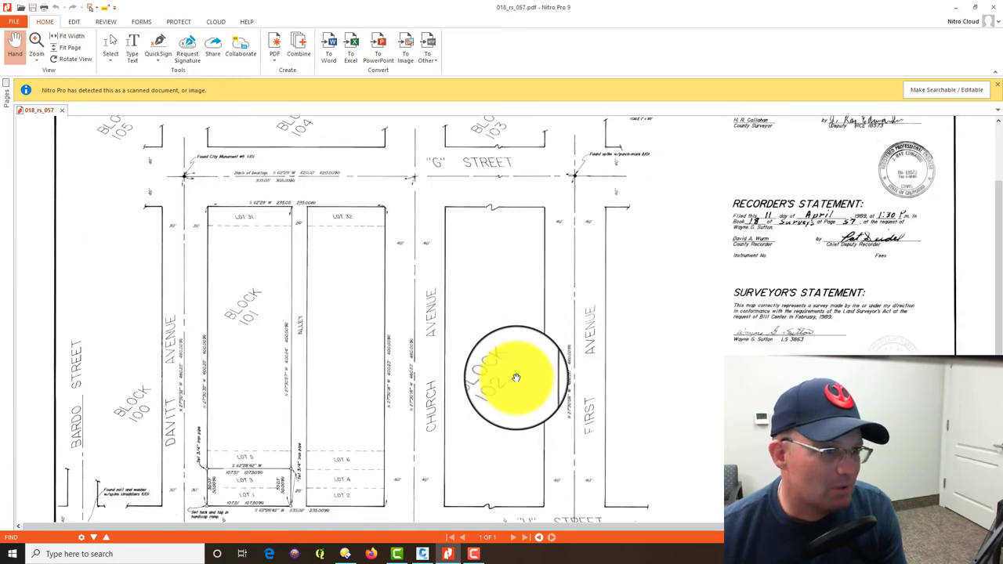
Offset the right, top, dividing and bottom edges of the right block 40 units inward
click(962, 13)
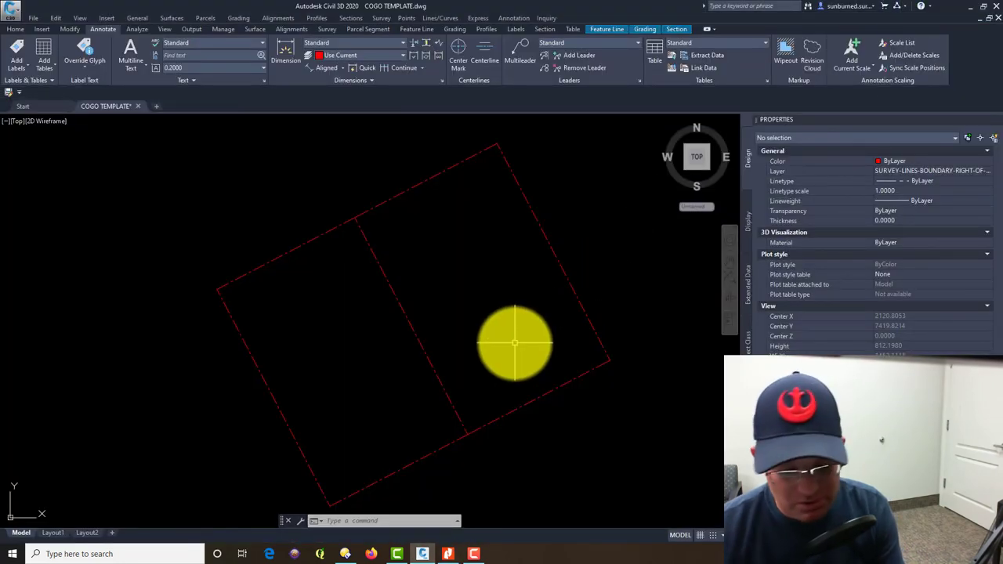
text(OFFSET)
key(Return)
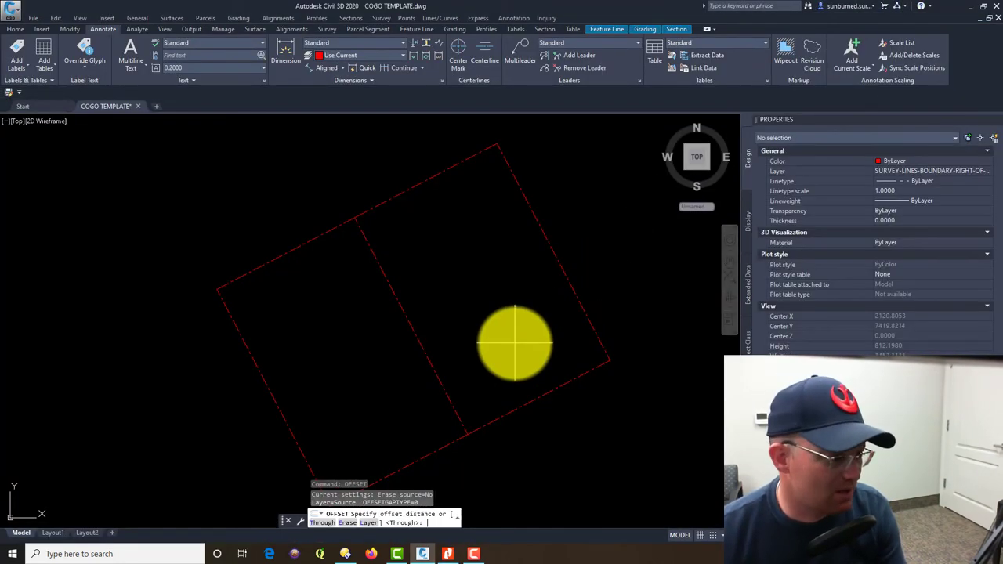
text(40)
key(Return)
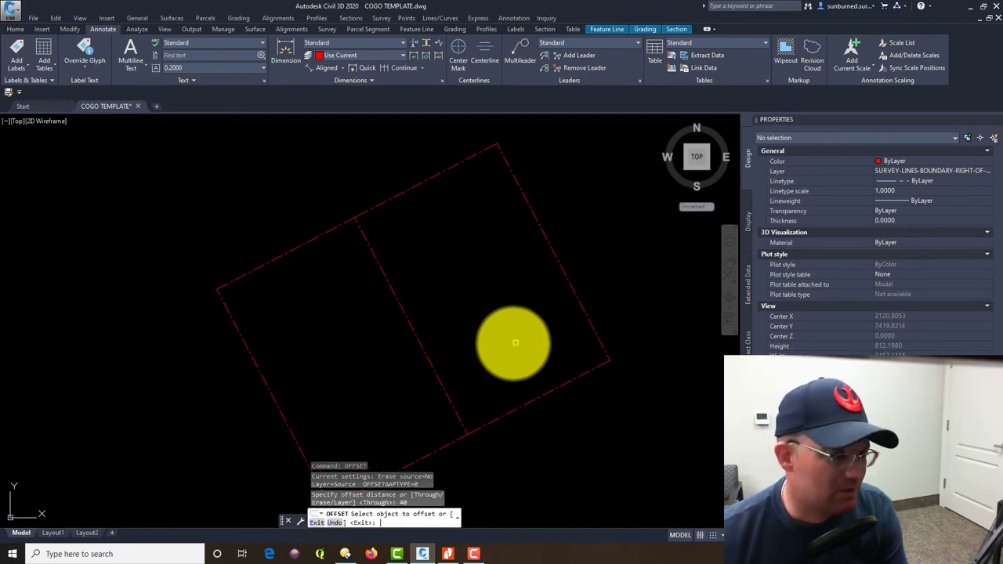
click(570, 284)
click(538, 298)
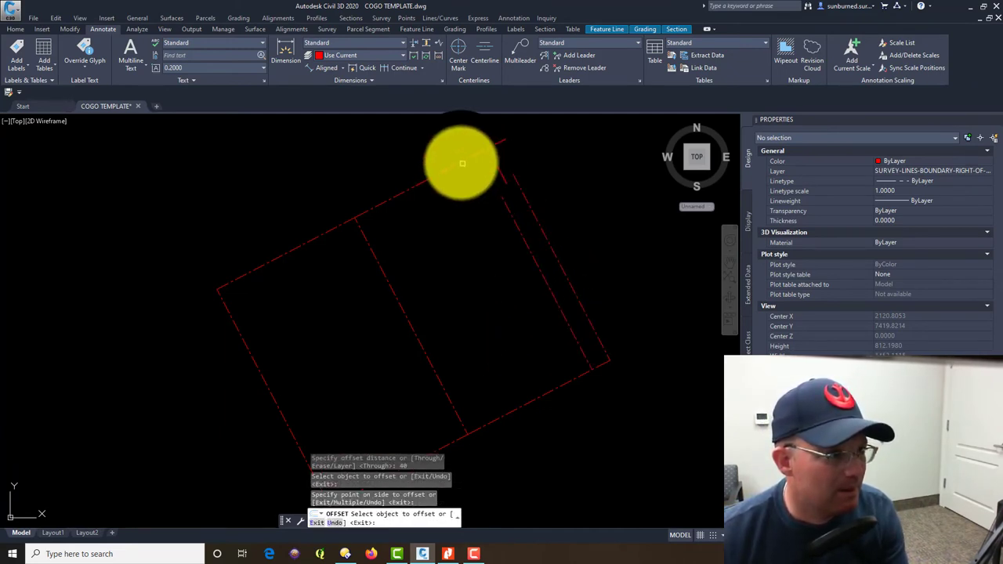
click(460, 161)
click(475, 226)
click(414, 338)
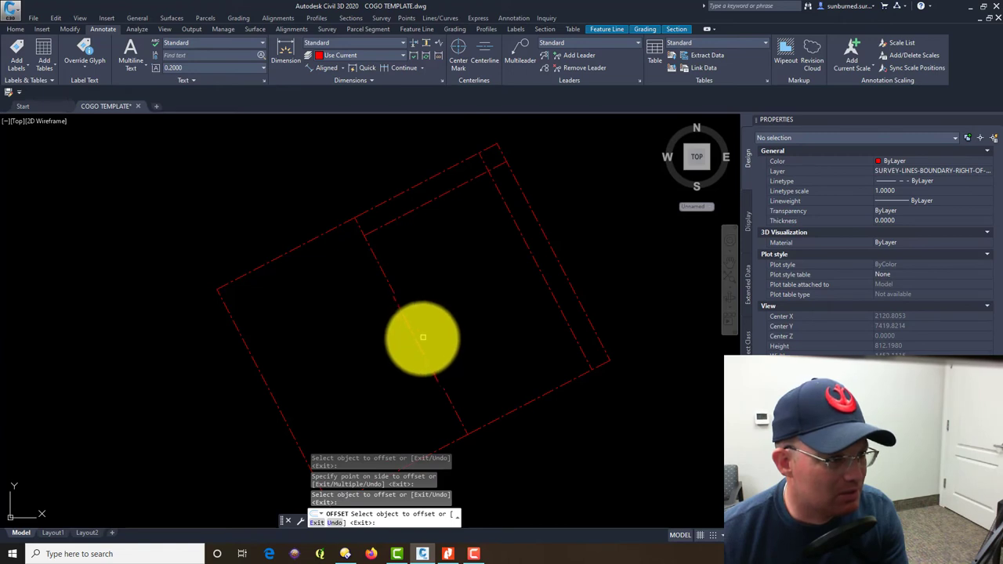
click(421, 342)
click(552, 418)
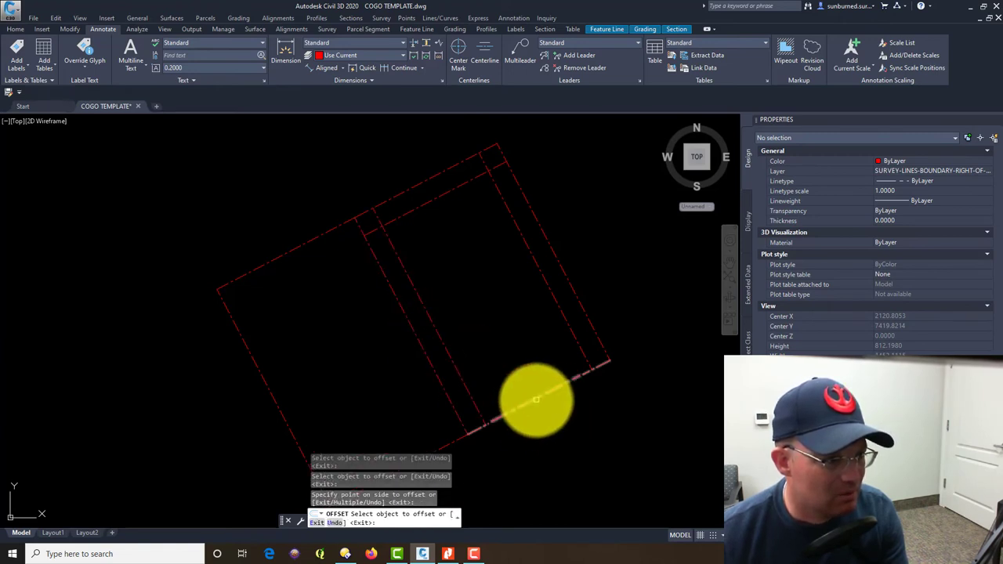
key(Escape)
Fillet the top and bottom-right corners of the offset lines into a closed inner outline
text(FILLE)
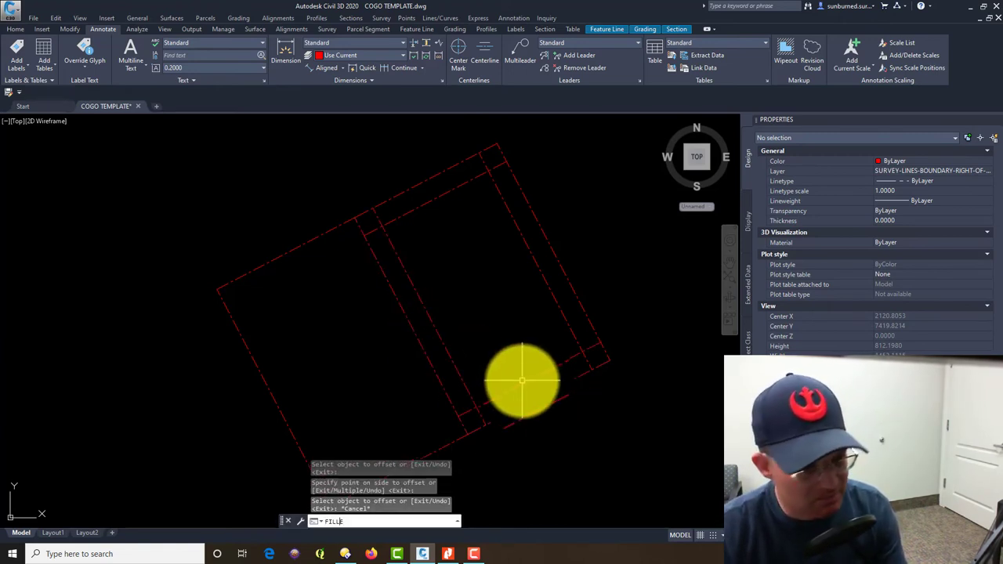
text(T)
key(Return)
click(498, 394)
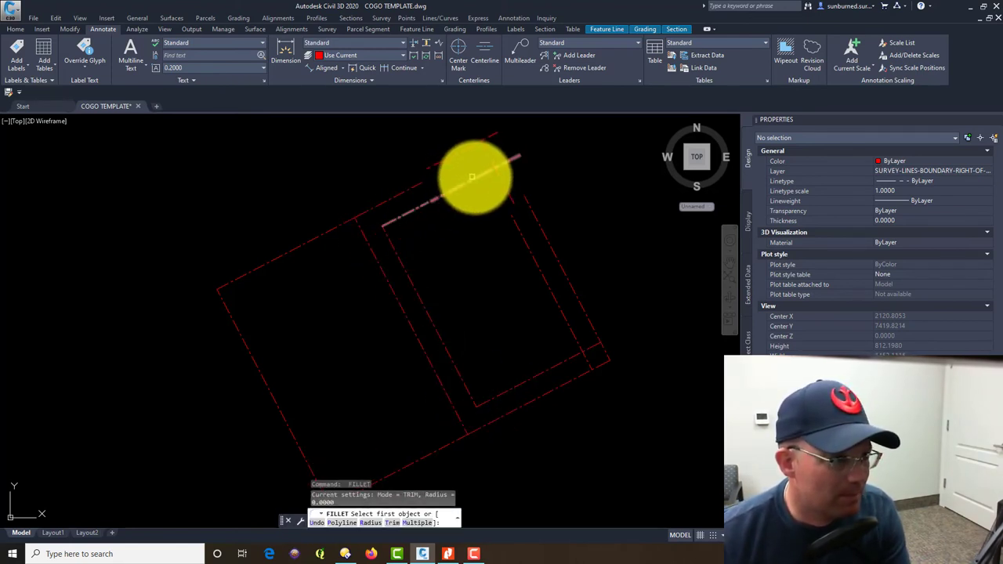
click(497, 185)
key(Return)
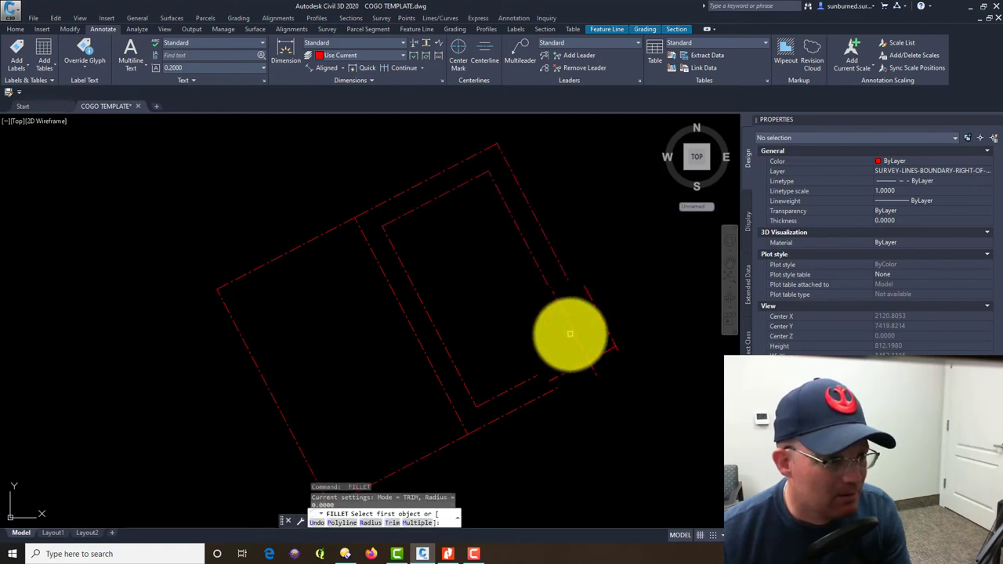
click(572, 332)
click(575, 355)
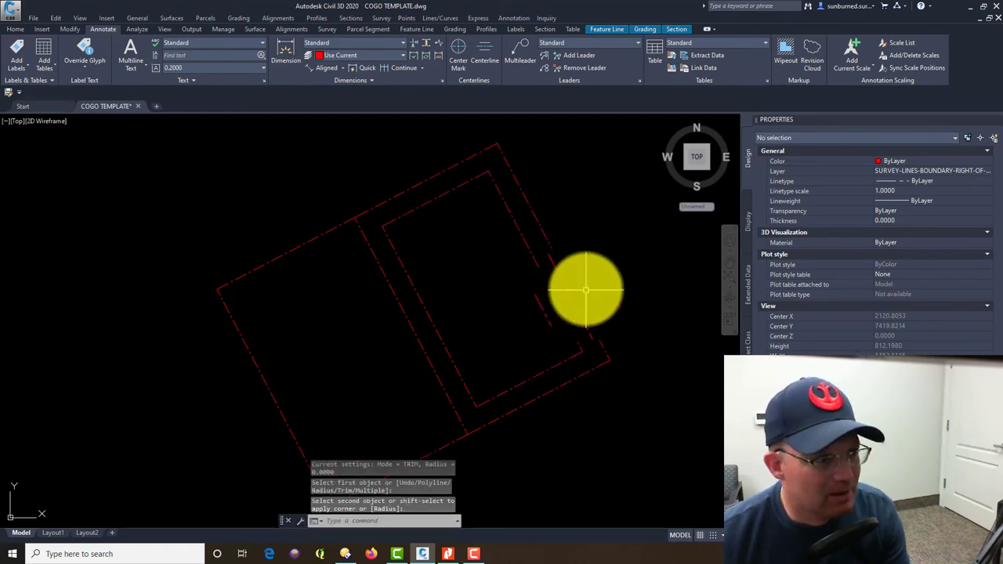
click(578, 361)
Move the inner outline lines onto the right-of-way boundary layer
click(439, 258)
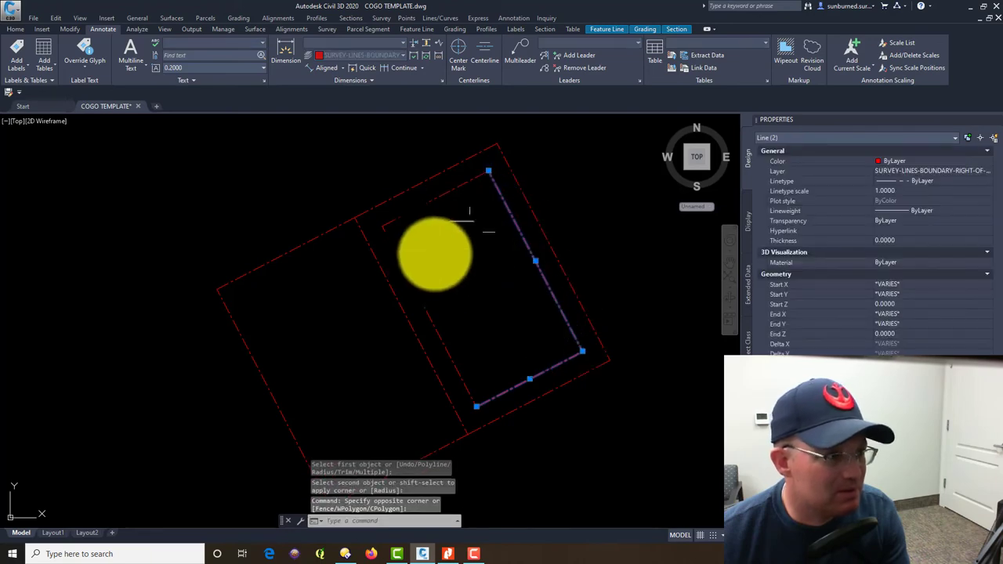
click(416, 239)
click(384, 223)
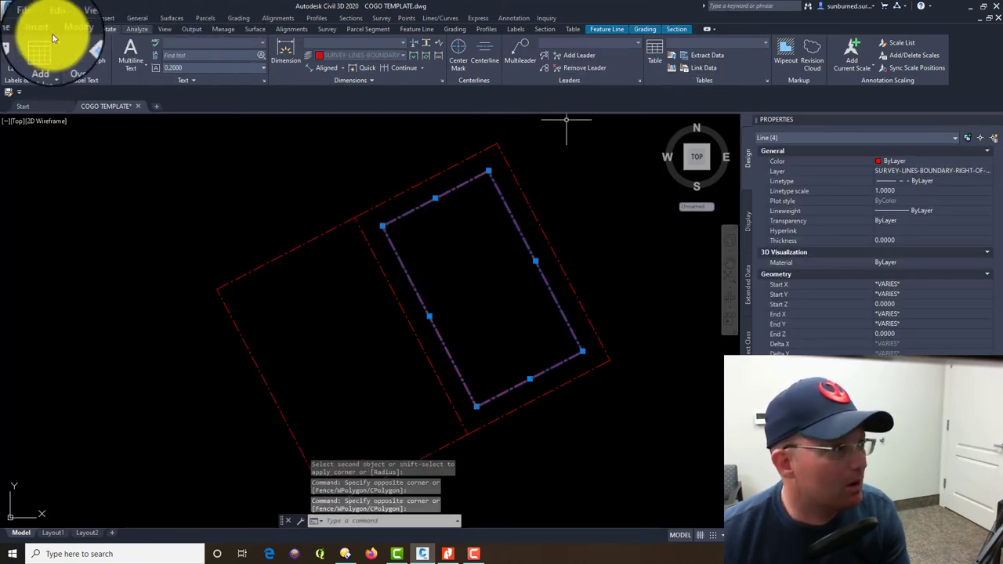
click(928, 172)
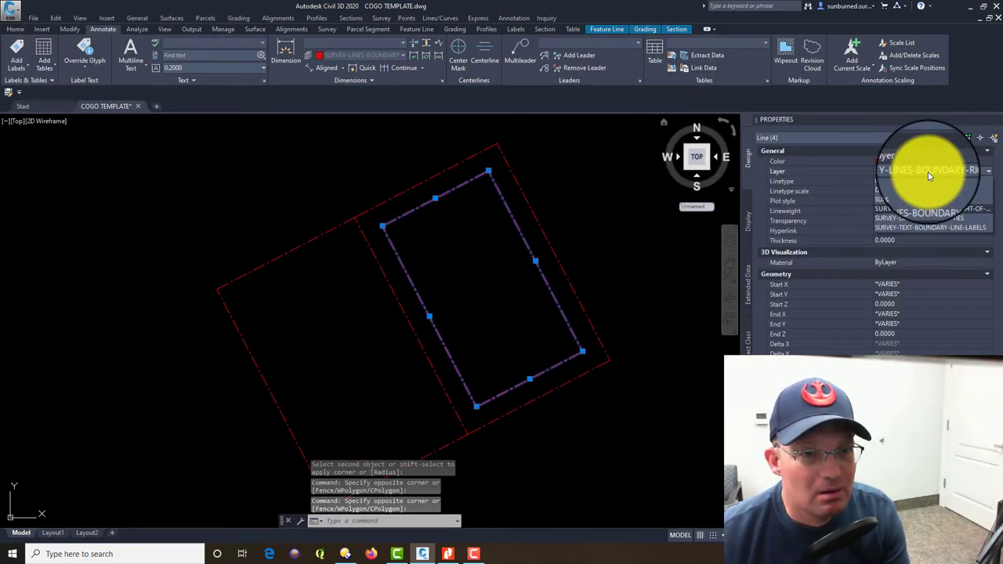
click(928, 172)
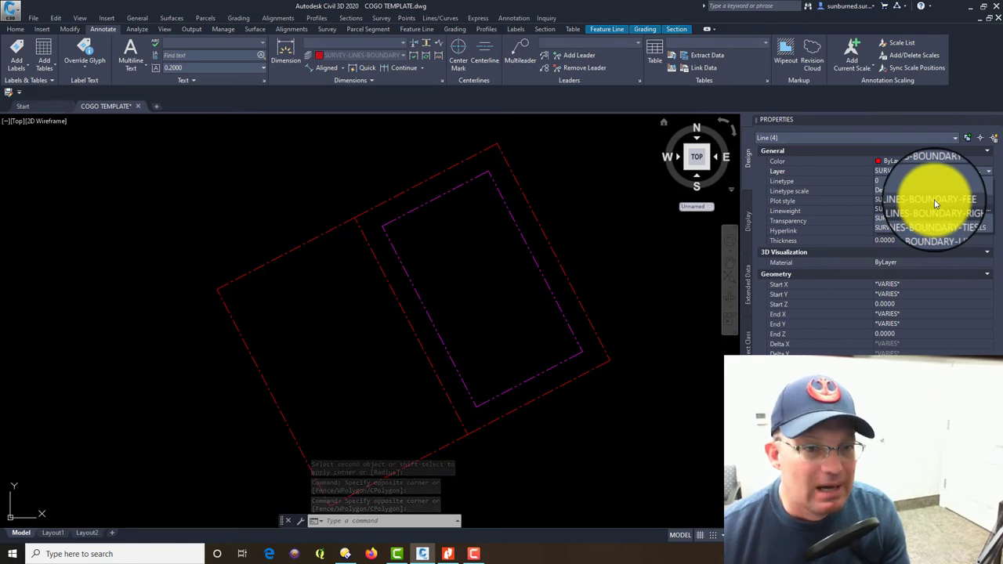
click(935, 205)
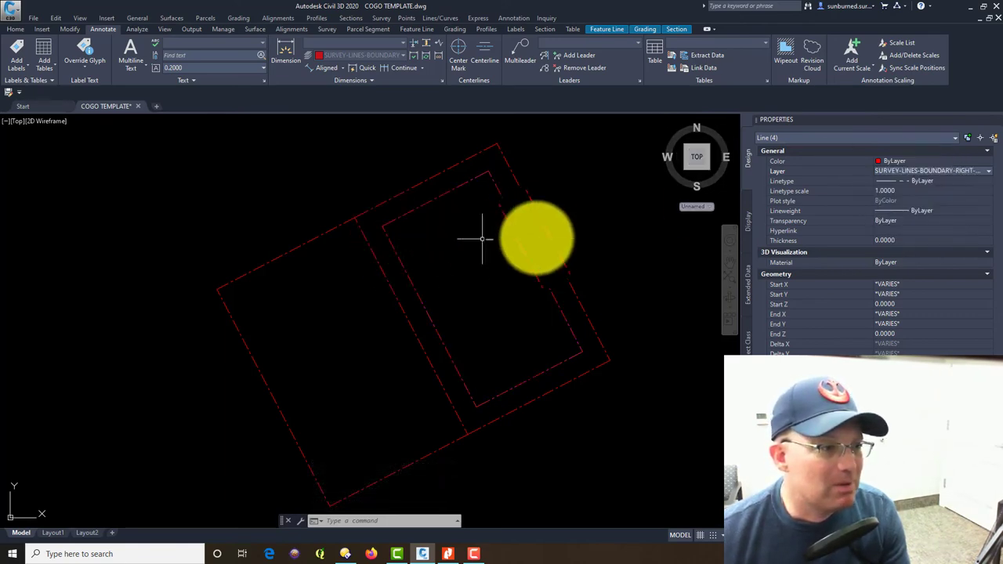
Rename the Defpoints layer to SURVEY-LINES-BOUNDARY-BLOCK in Layer Properties
click(15, 29)
click(575, 47)
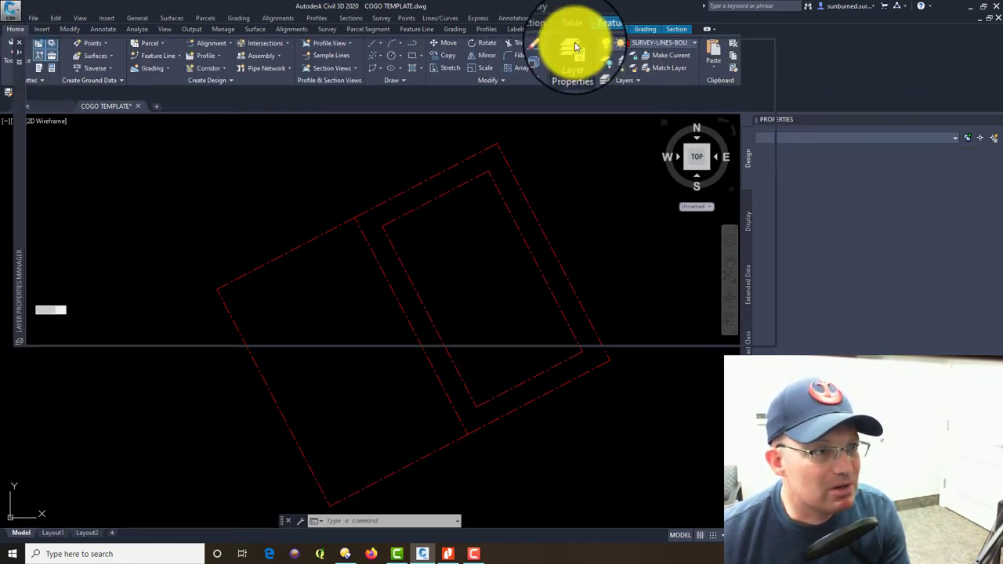
click(98, 91)
right_click(98, 91)
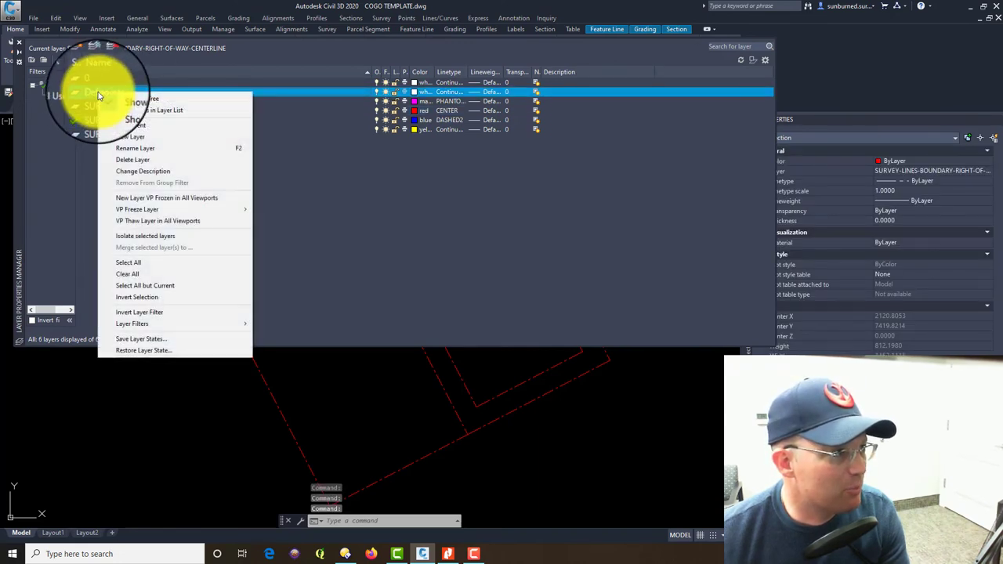
click(148, 154)
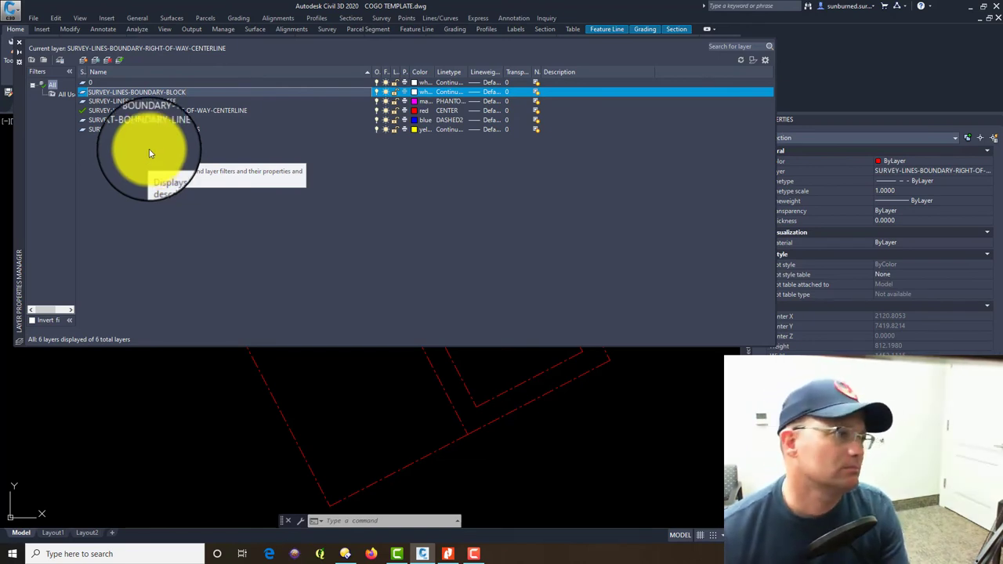
click(513, 319)
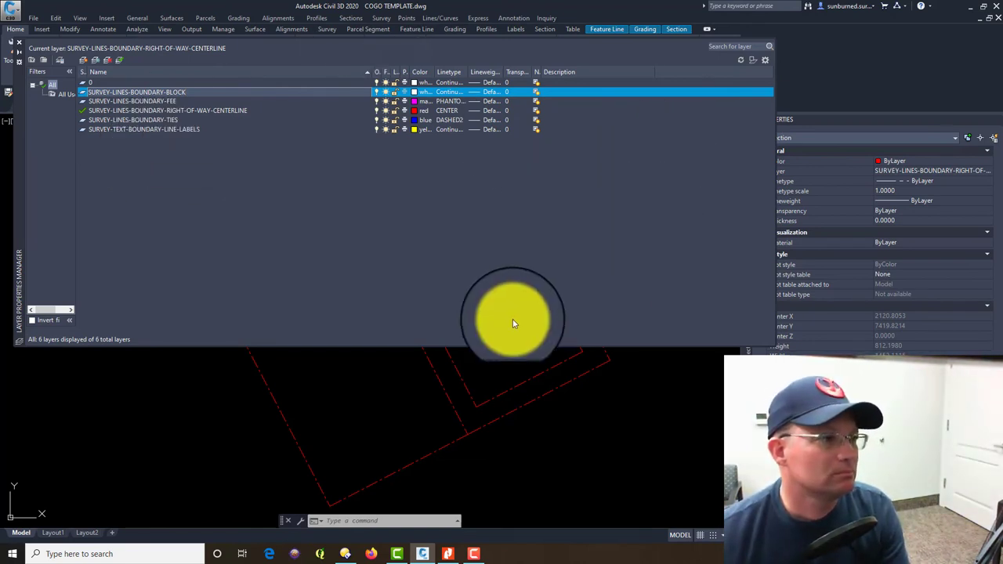
Set the SURVEY-LINES-BOUNDARY-BLOCK layer colour to green and close the layer palette
click(415, 95)
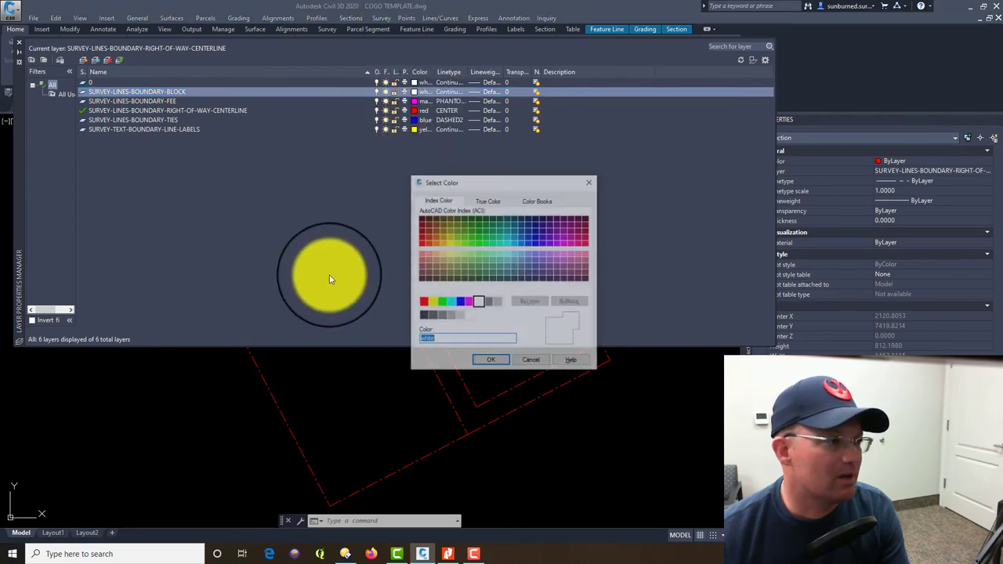
click(441, 302)
click(491, 360)
click(493, 365)
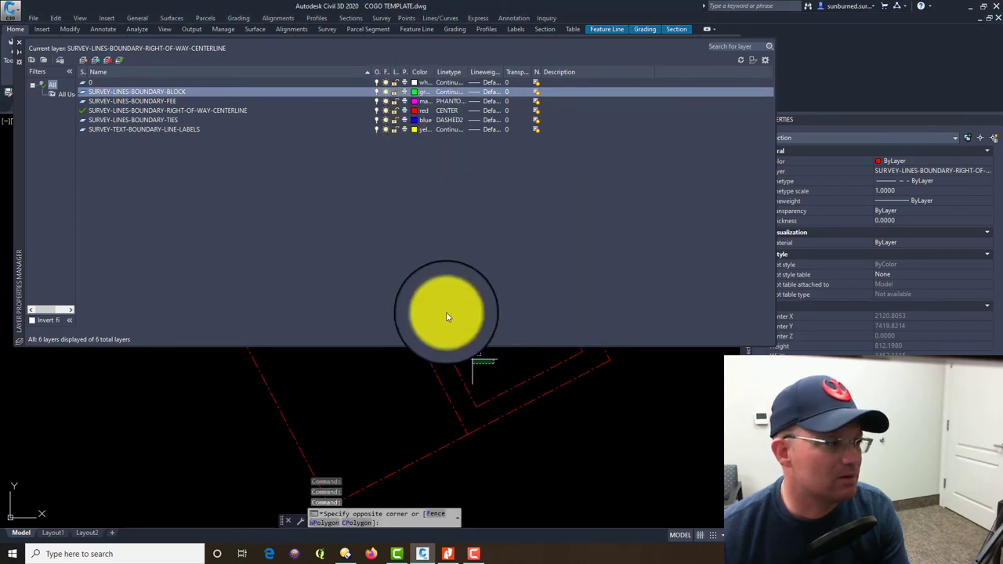
click(19, 42)
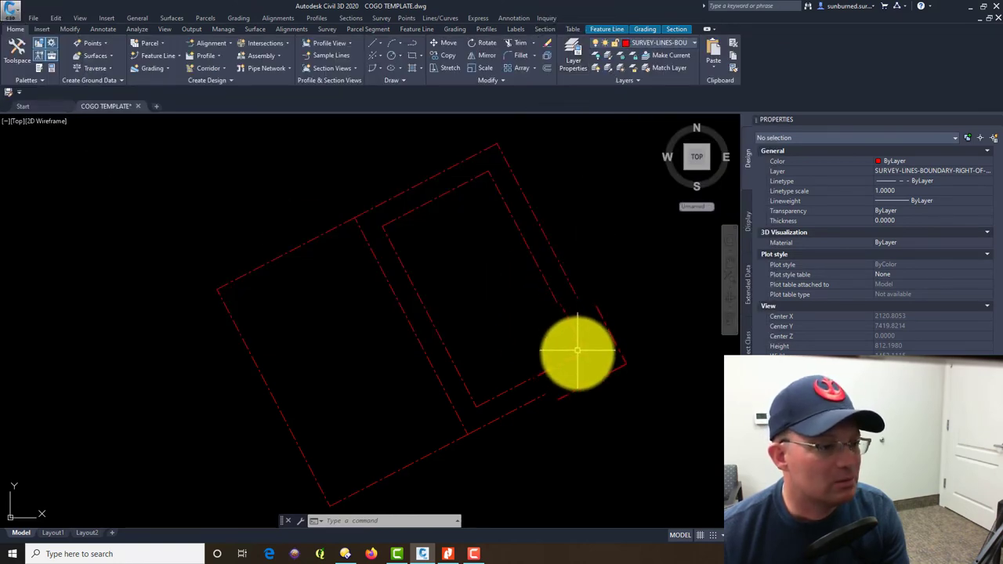
Move the four inner right-rectangle lines to layer SURVEY-LINES-BOUNDARY-BLOCK, then bring up the plat PDF
click(575, 356)
click(551, 298)
click(530, 280)
click(484, 262)
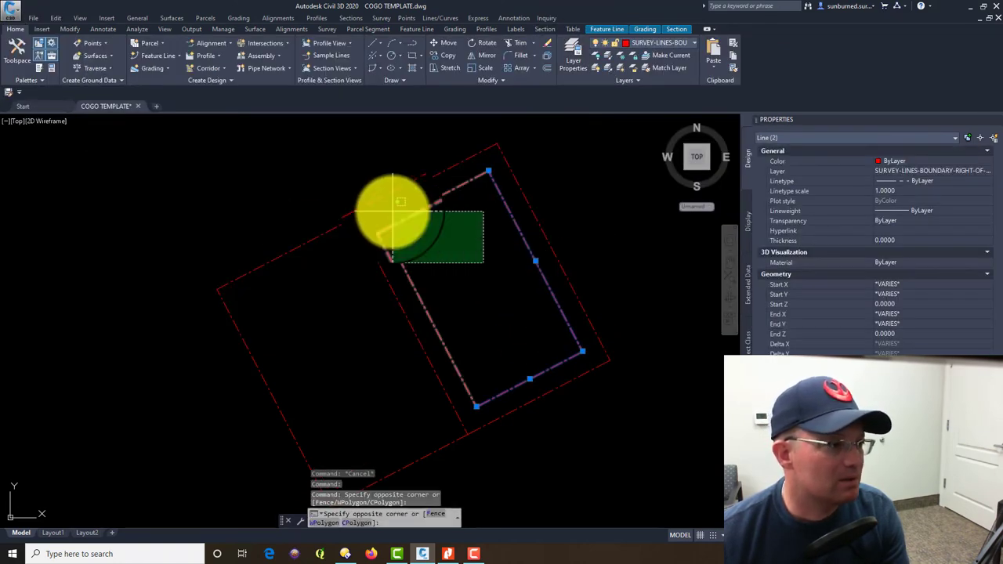
click(400, 213)
click(423, 210)
click(412, 187)
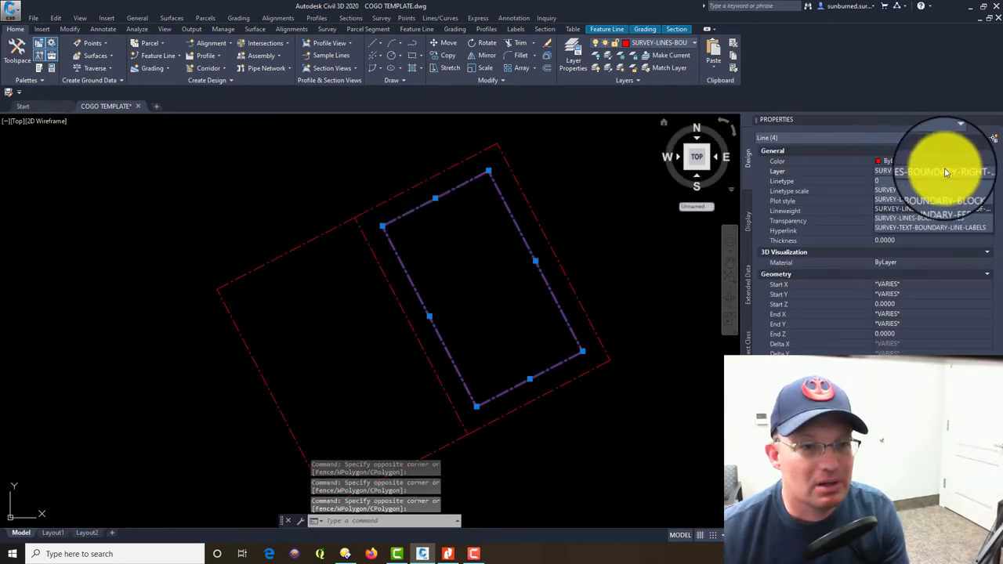
click(941, 200)
key(Escape)
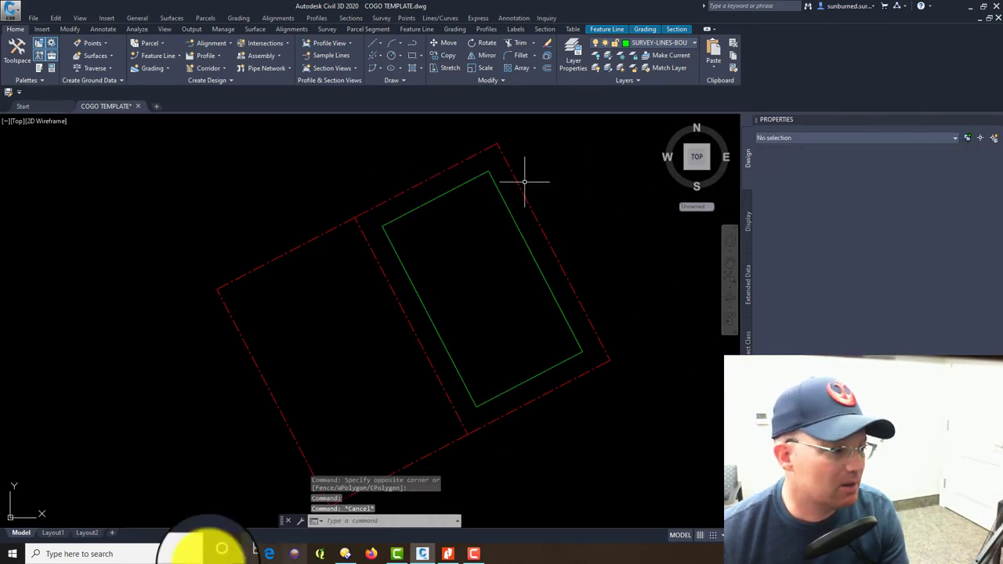
click(448, 554)
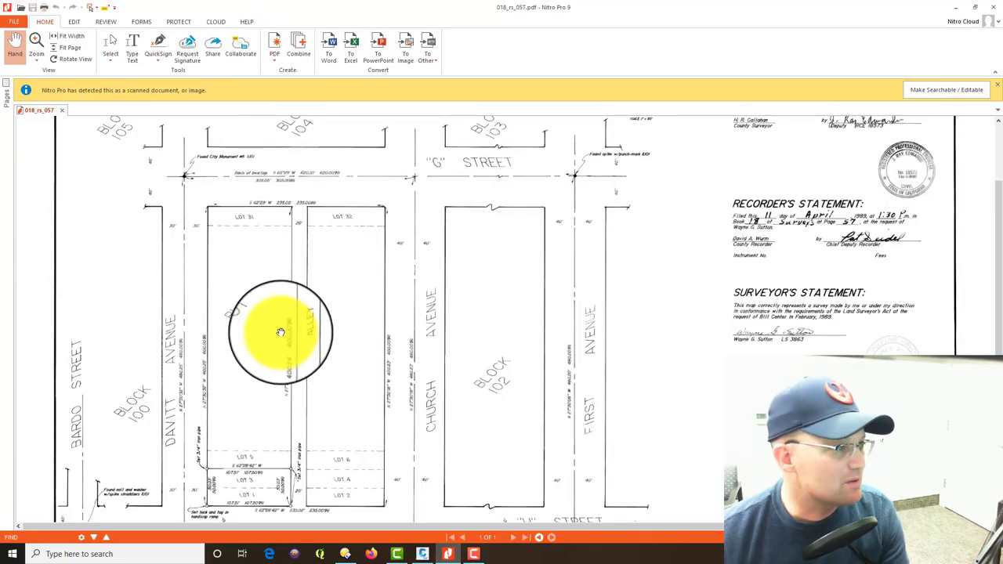
Pan and zoom the plat around Block 101 and Lots 31–32, then return to Civil 3D
drag(280, 333, 432, 286)
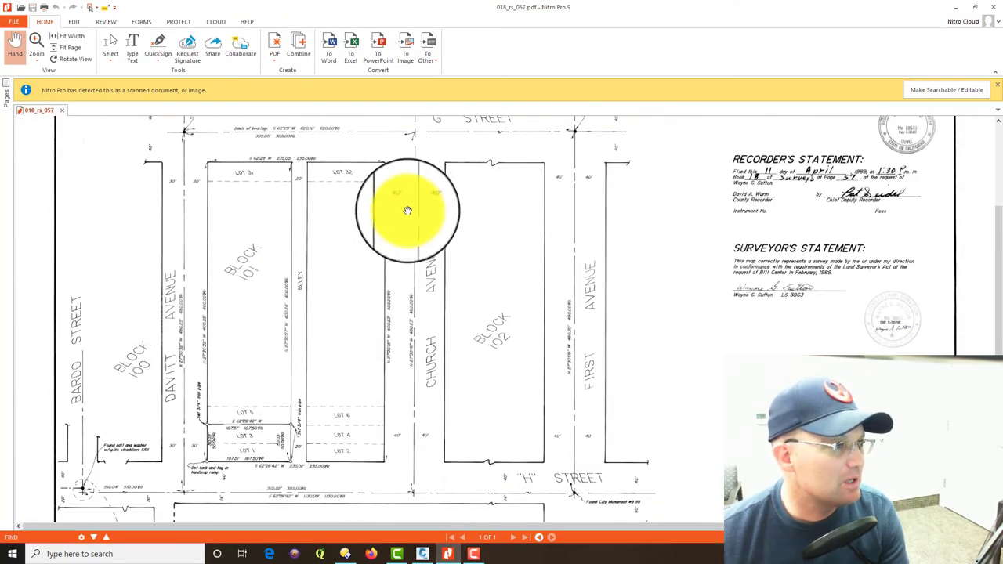
scroll(385, 188, up, 2)
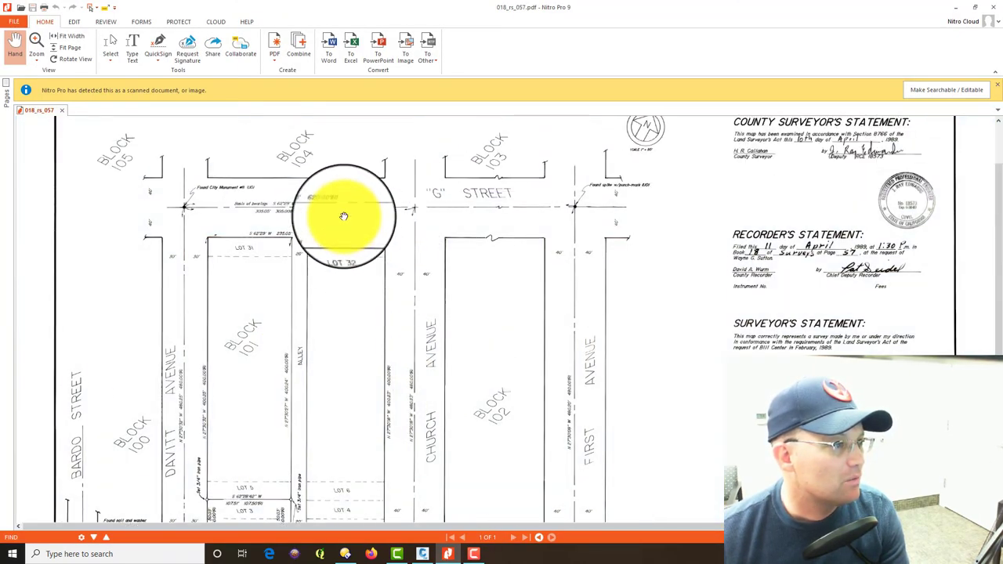
scroll(341, 218, down, 3)
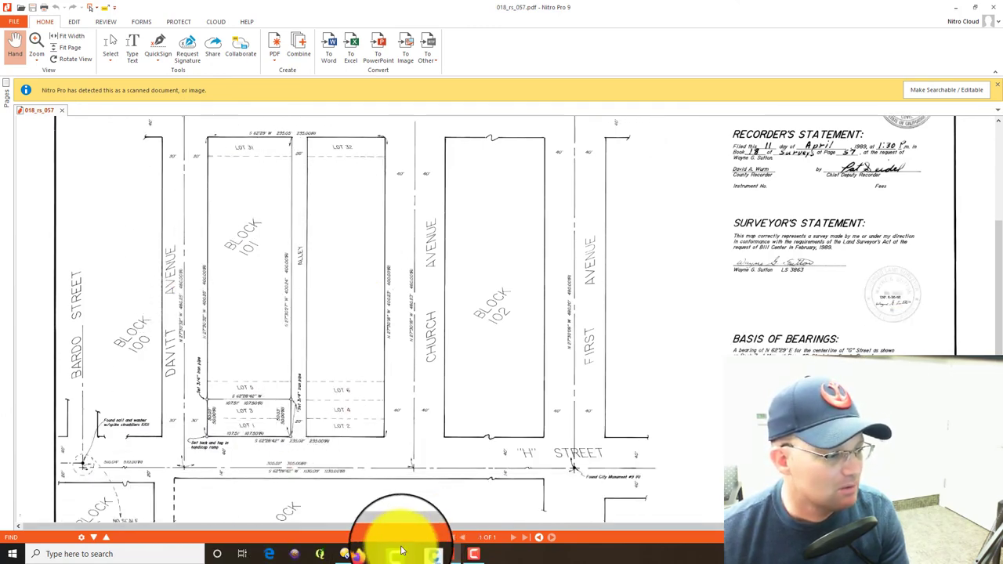
click(424, 555)
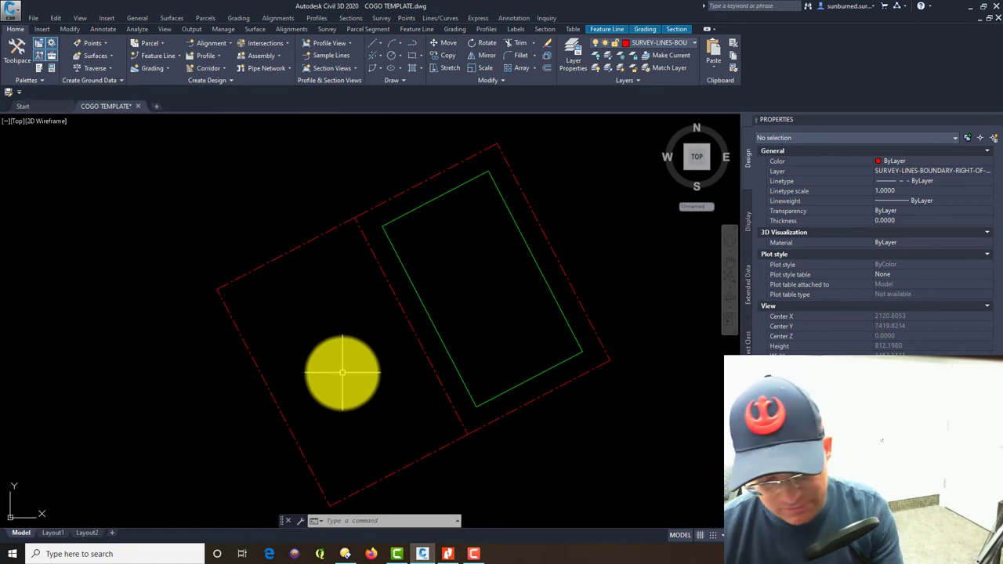
Offset the left parcel's boundary lines 40 units inward
text(o)
key(Return)
key(Return)
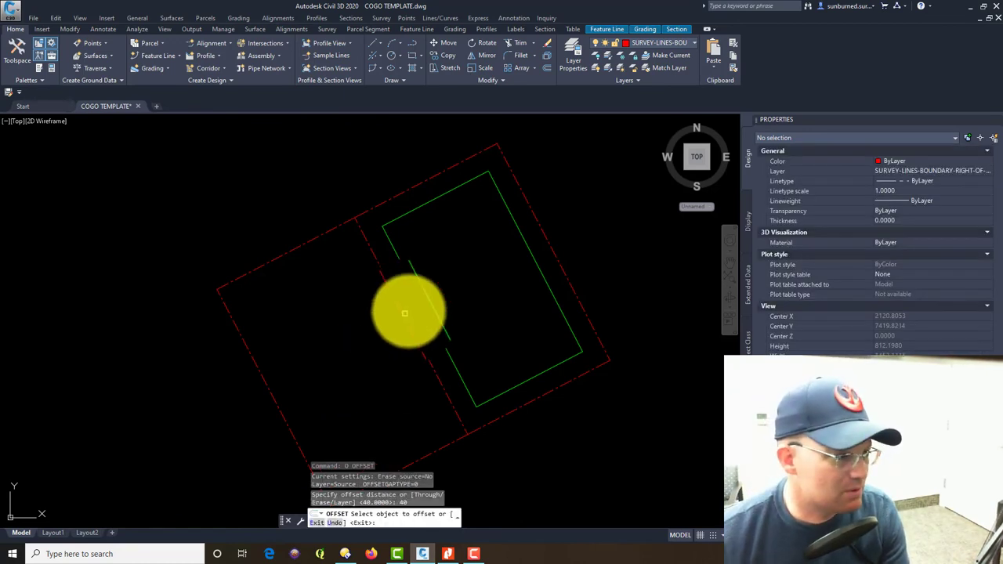
click(409, 321)
click(355, 229)
click(331, 227)
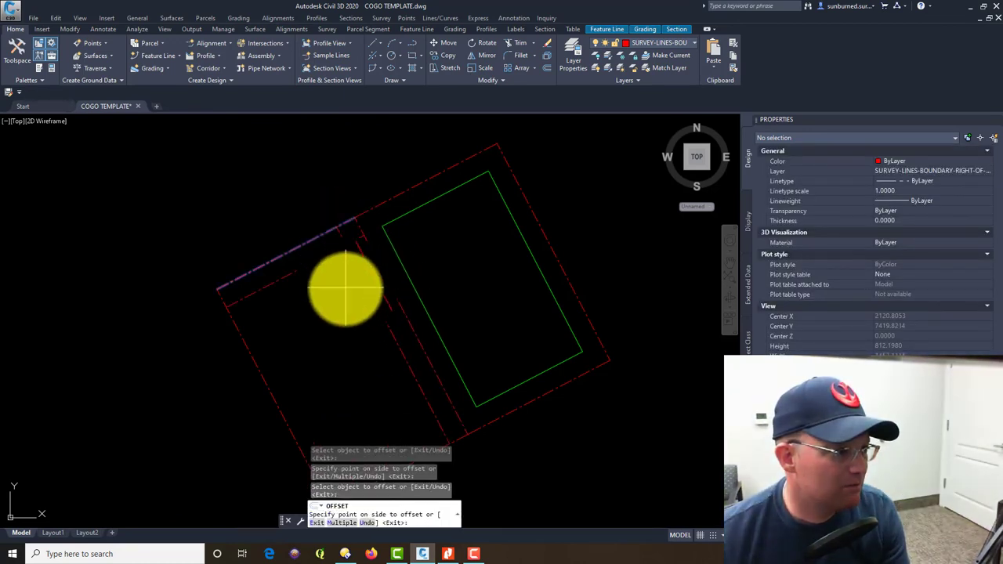
click(439, 421)
mouse_move(448, 421)
middle_down()
mouse_move(592, 271)
mouse_move(528, 336)
middle_up()
key(Escape)
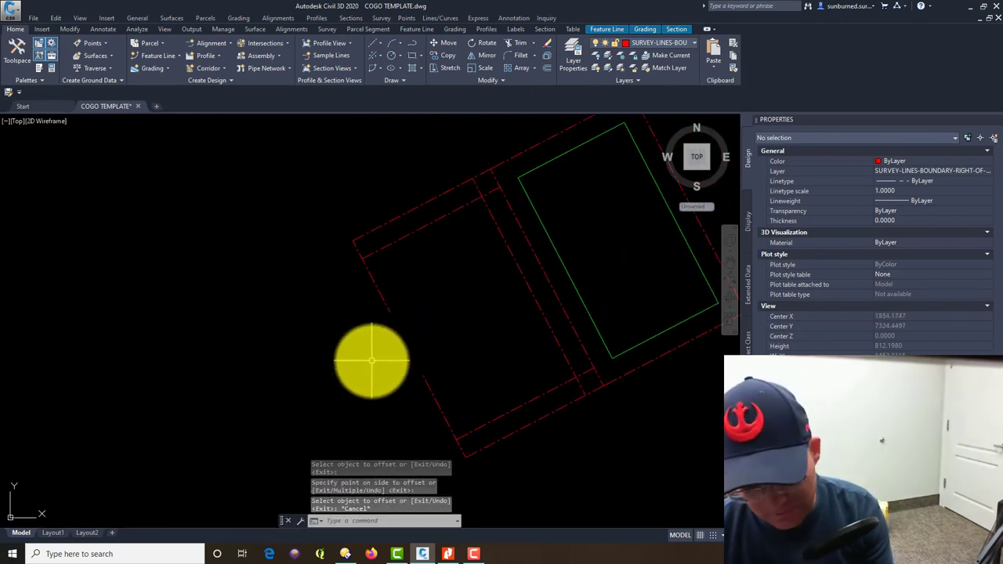
Offset the left boundary line 30 units inside the parcel
text(OFFSET)
key(Return)
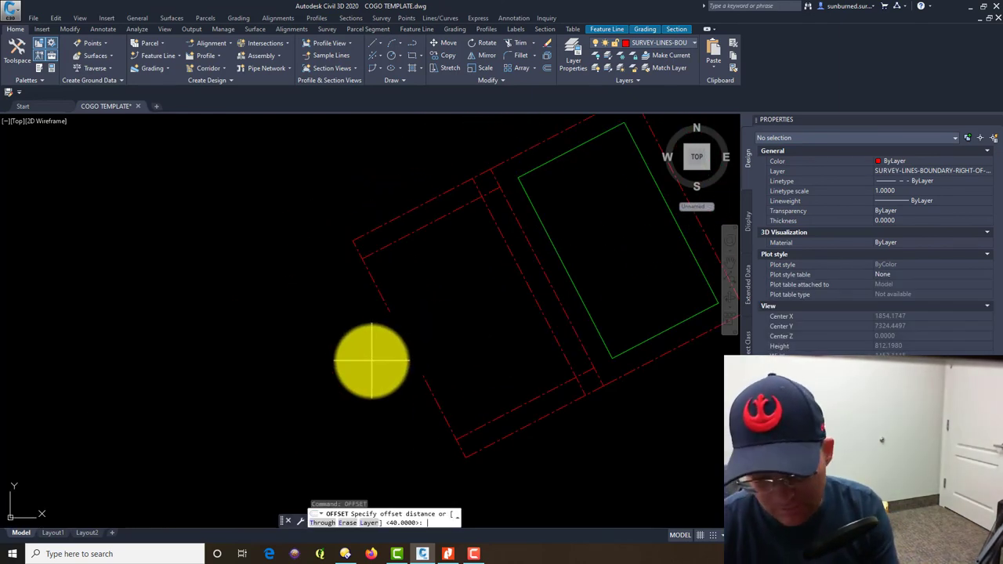
click(403, 341)
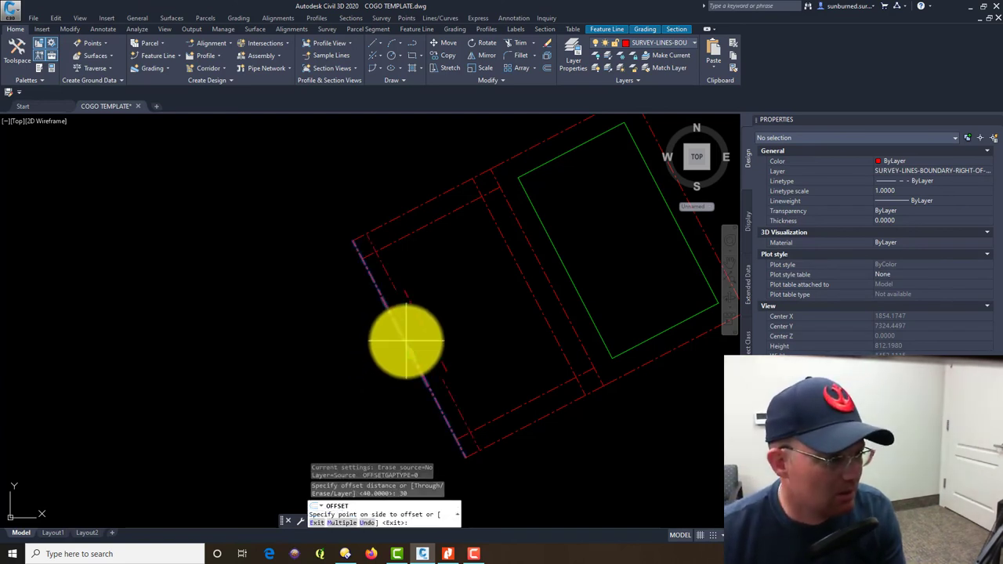
click(418, 322)
key(Escape)
Fillet the left parcel's offset lines at radius 0 to square each corner
text(FILL)
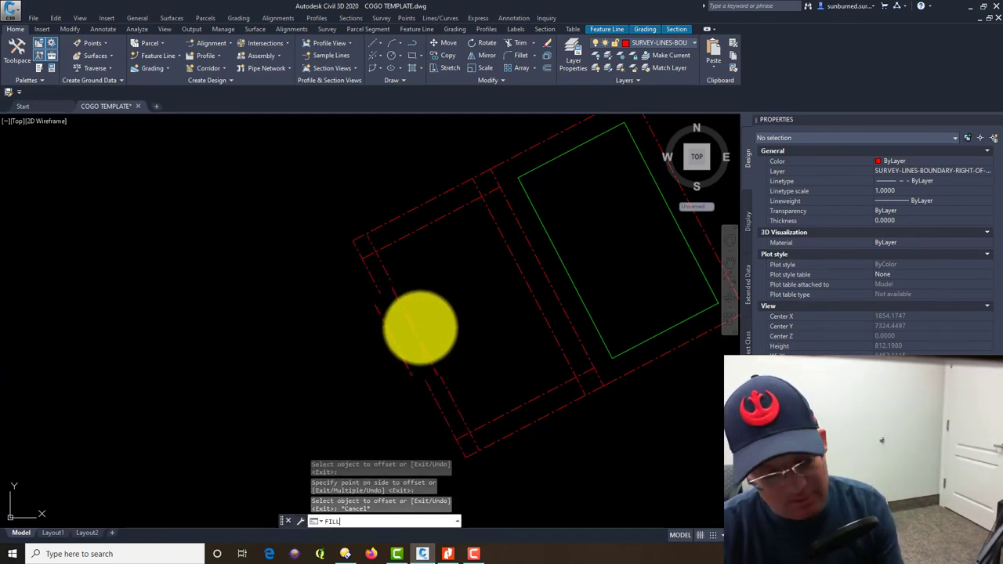
text(ET)
key(Return)
click(396, 291)
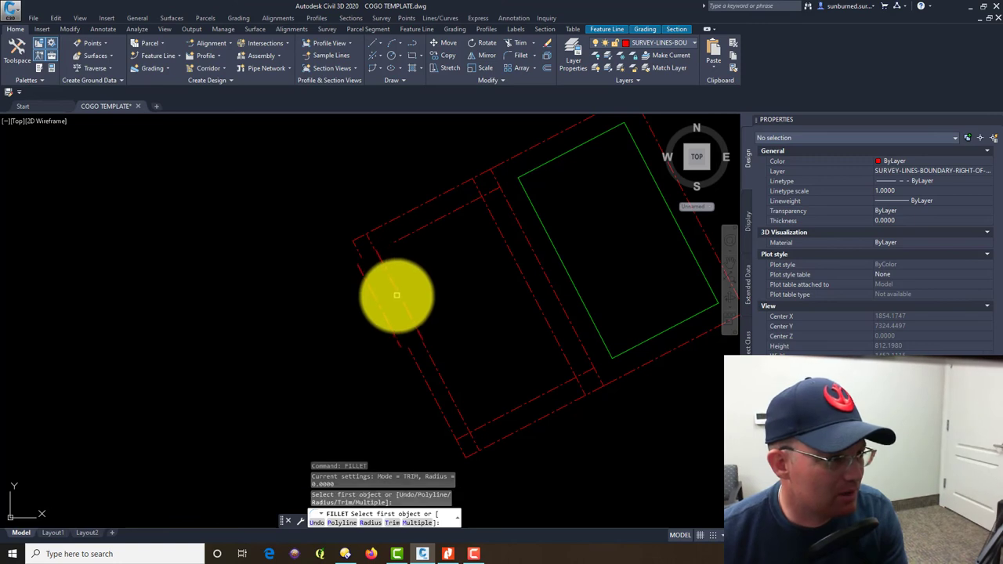
click(392, 287)
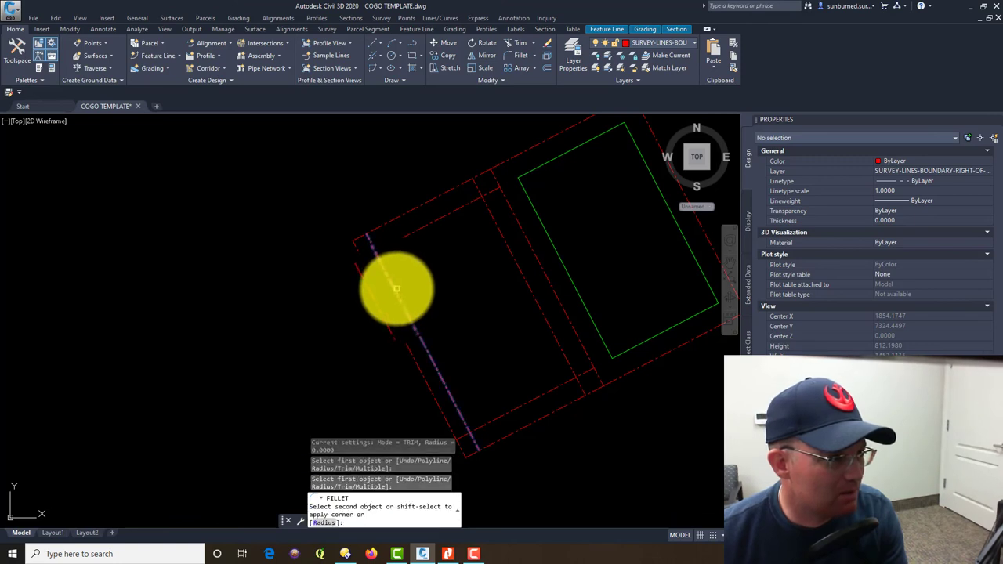
click(478, 203)
key(Return)
click(482, 204)
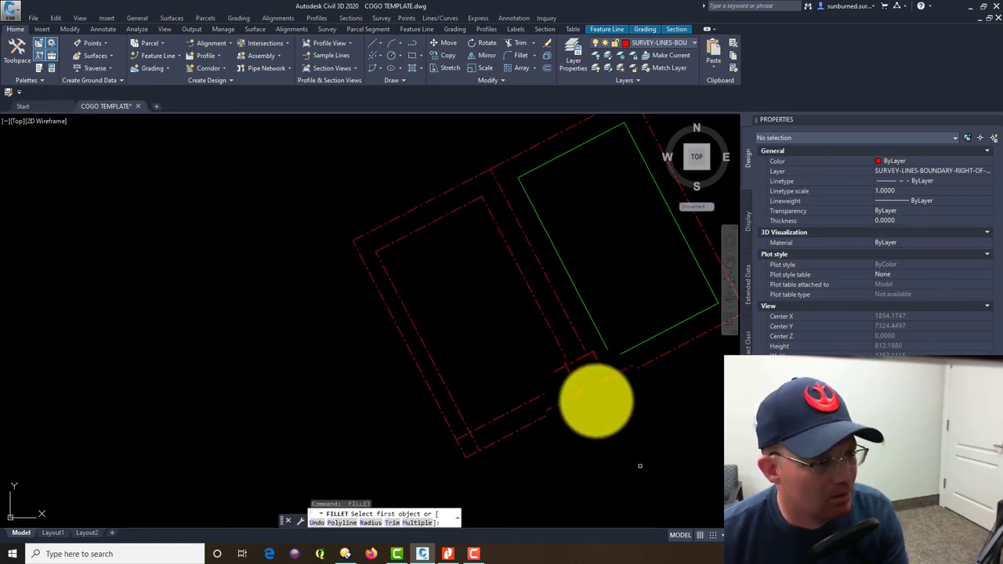
click(568, 382)
key(Return)
click(486, 424)
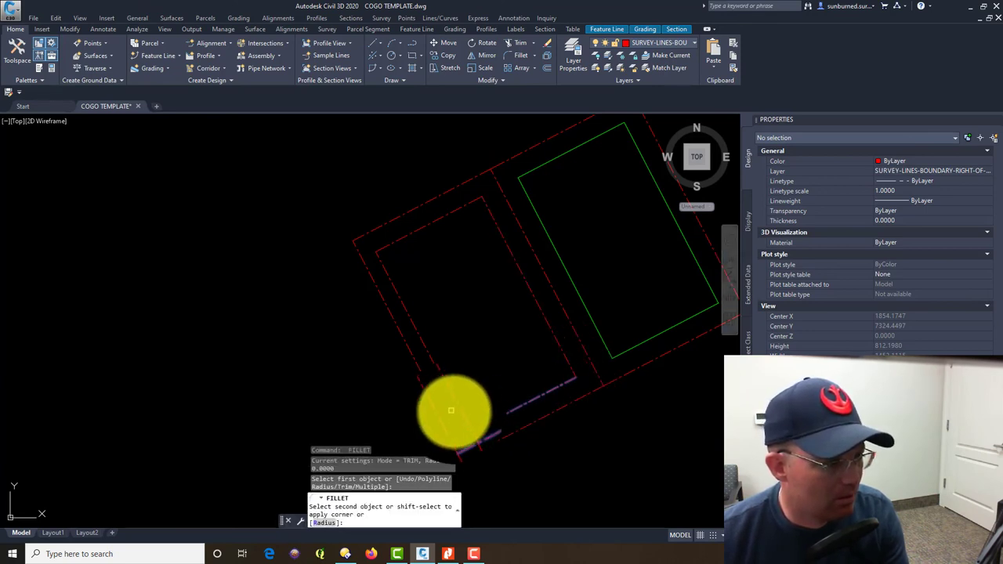
key(Escape)
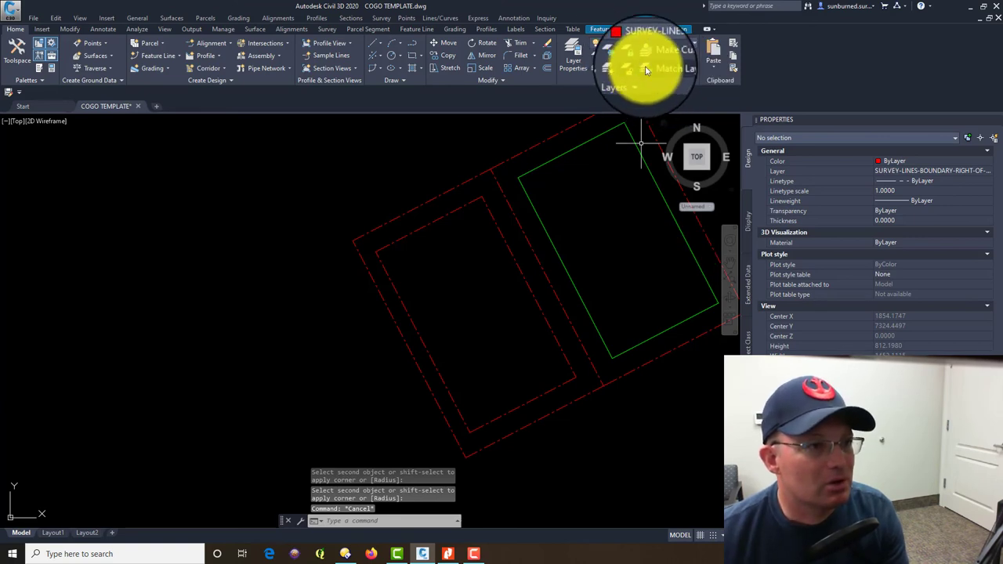
Match the left inner rectangle's lines to the green right rectangle's properties
click(733, 69)
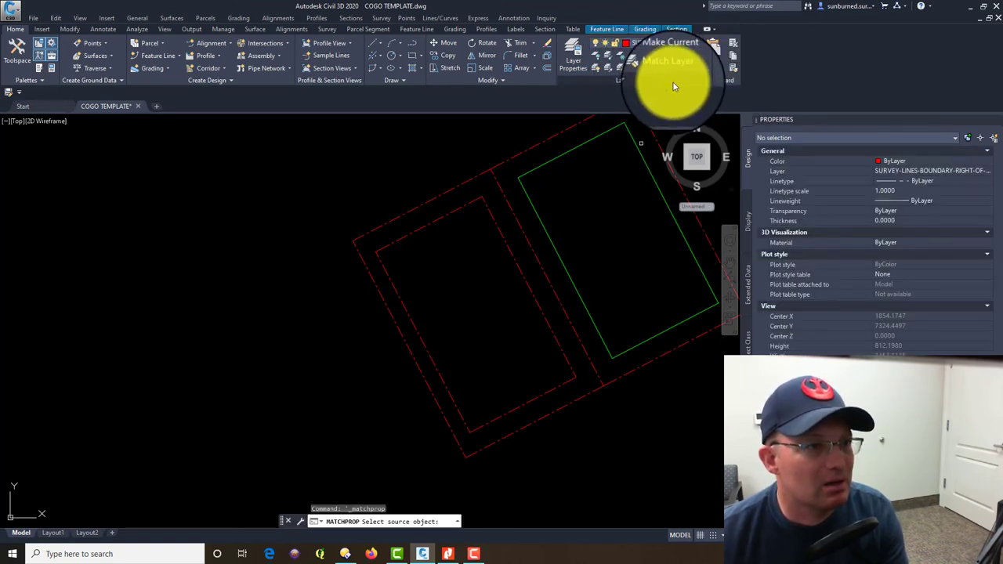
click(609, 128)
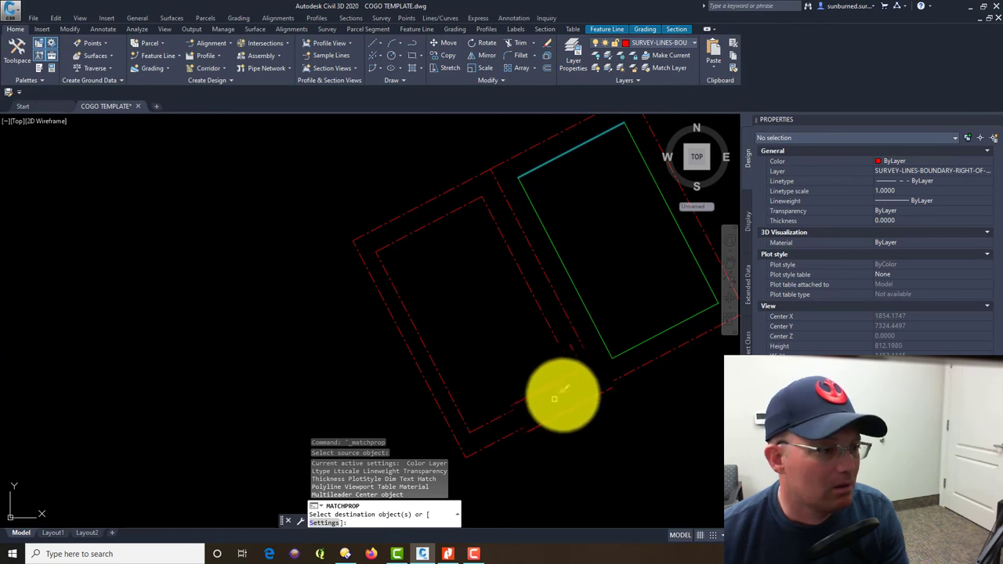
click(580, 392)
click(477, 309)
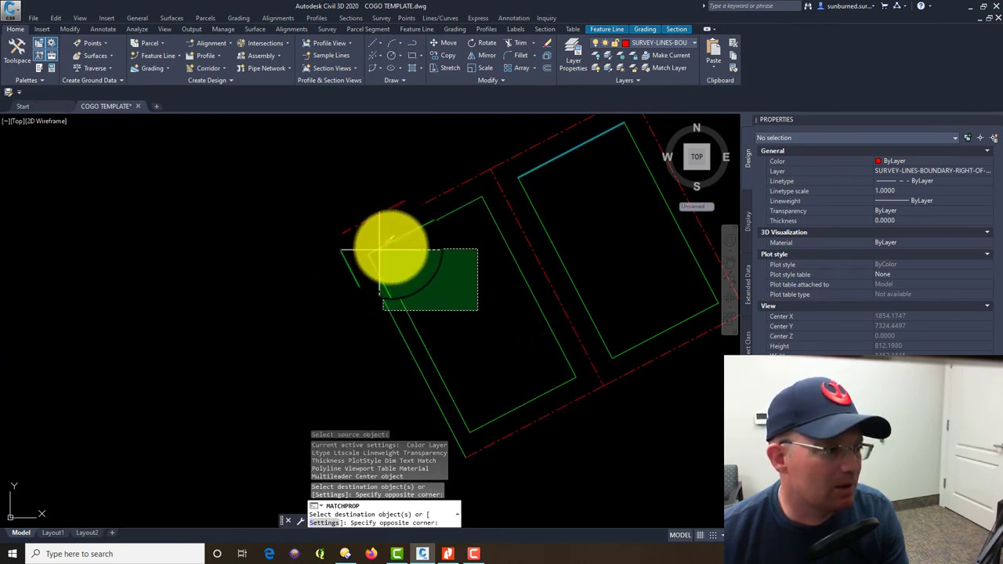
click(392, 245)
key(Escape)
scroll(544, 290, down, 2)
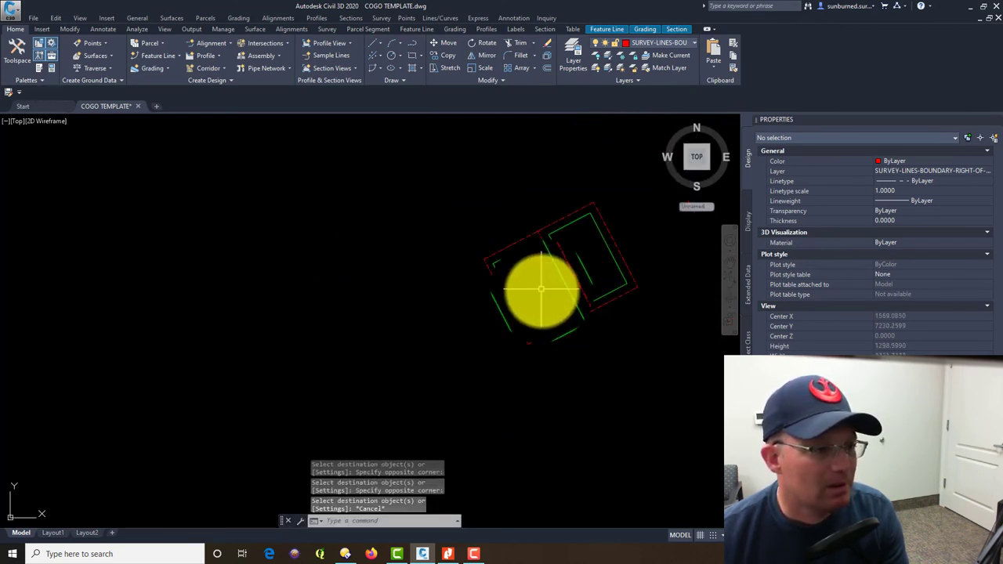
scroll(581, 313, up, 1)
scroll(560, 336, down, 1)
key(Escape)
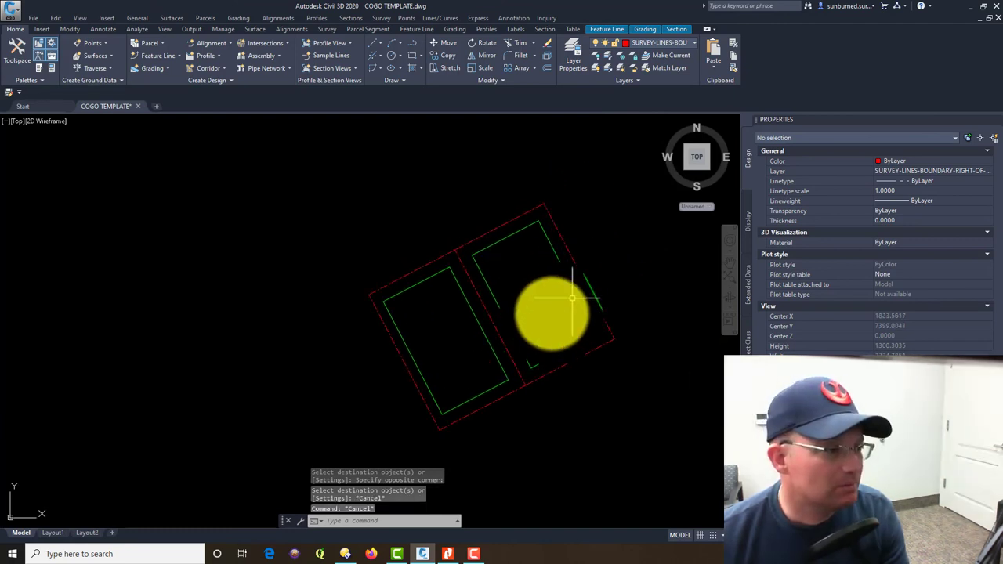
scroll(560, 314, up, 2)
Set up Add Line and Curve Labels with Bearing over Distance style and Multiple Segment type
click(423, 18)
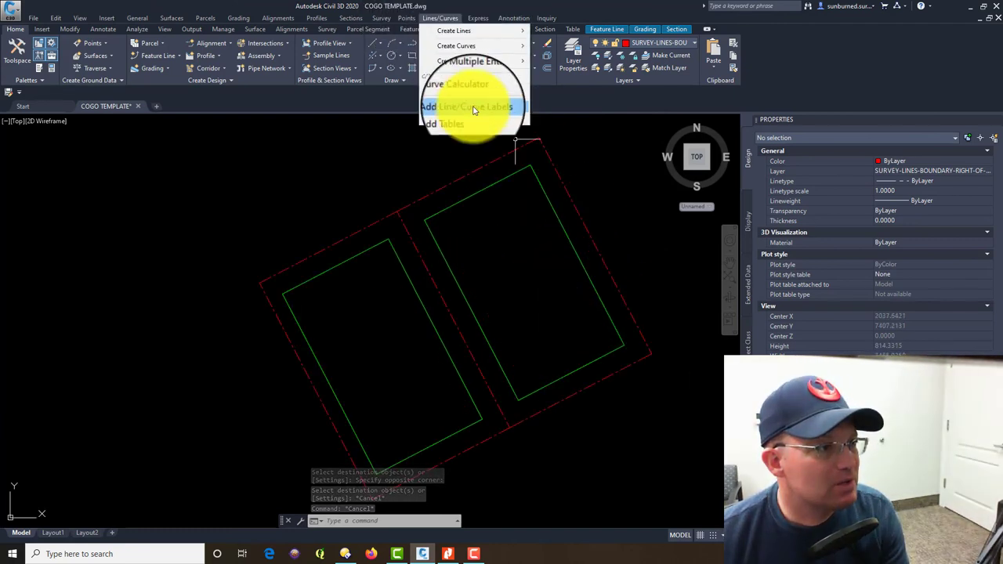
mouse_move(474, 109)
click(565, 107)
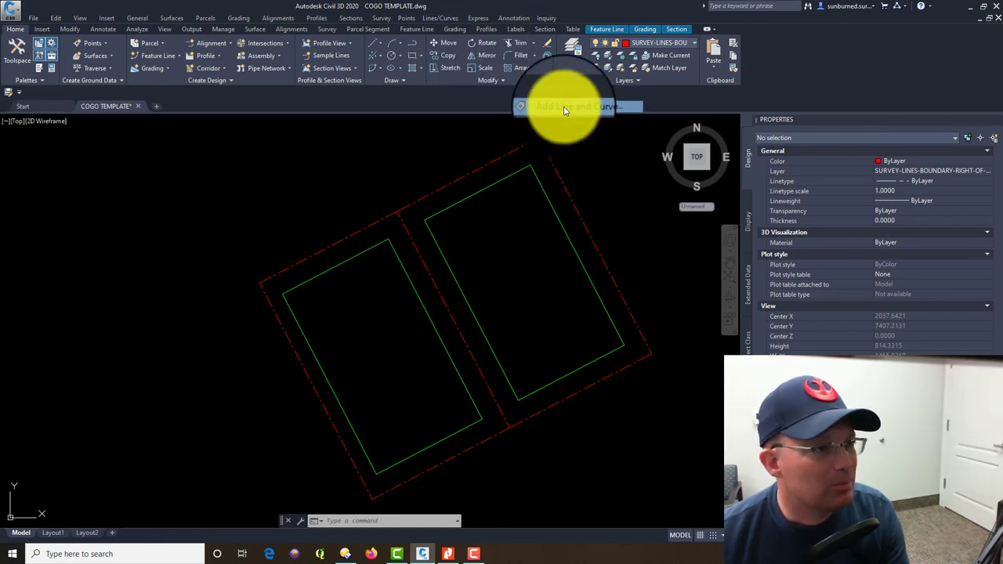
click(112, 173)
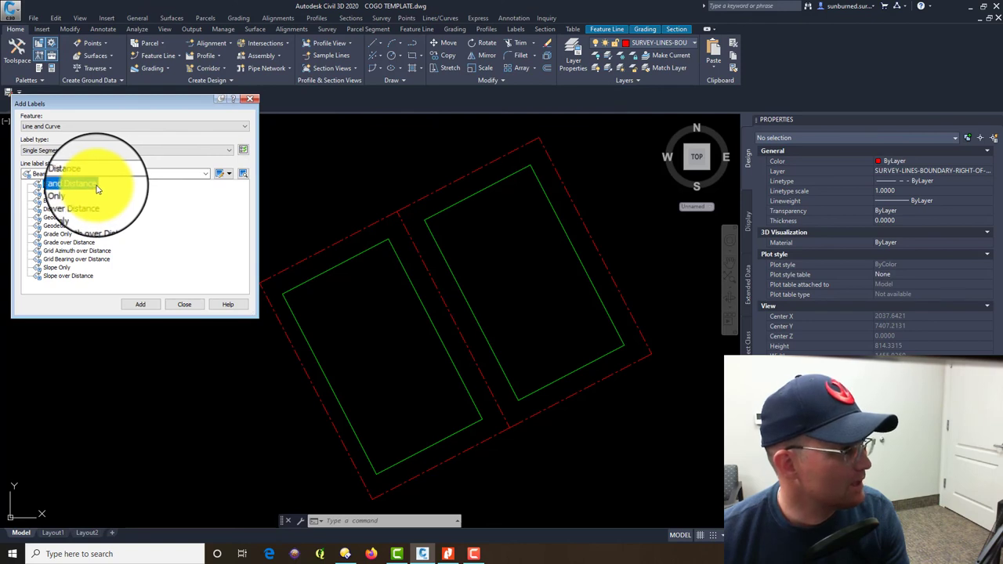
click(92, 188)
click(89, 149)
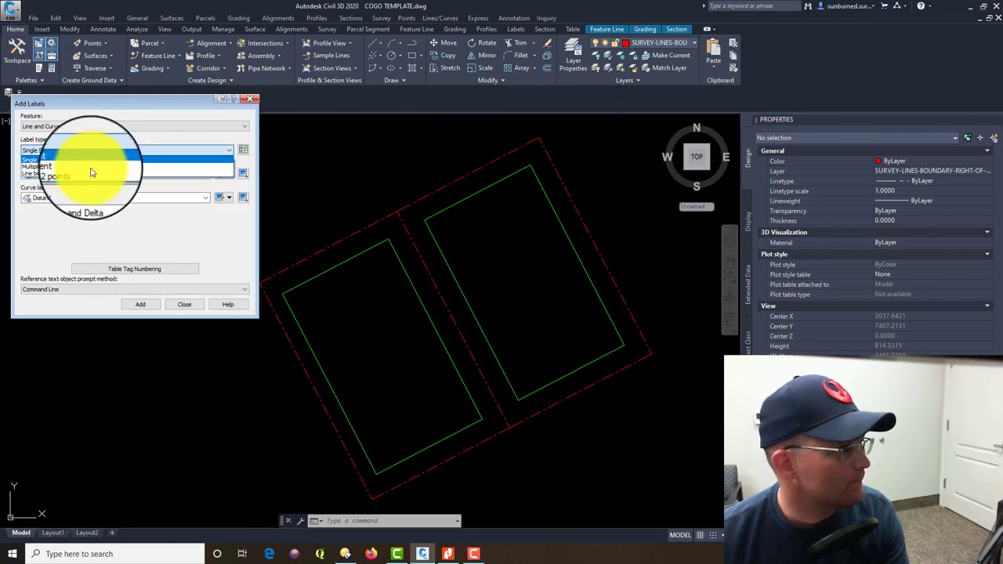
click(91, 167)
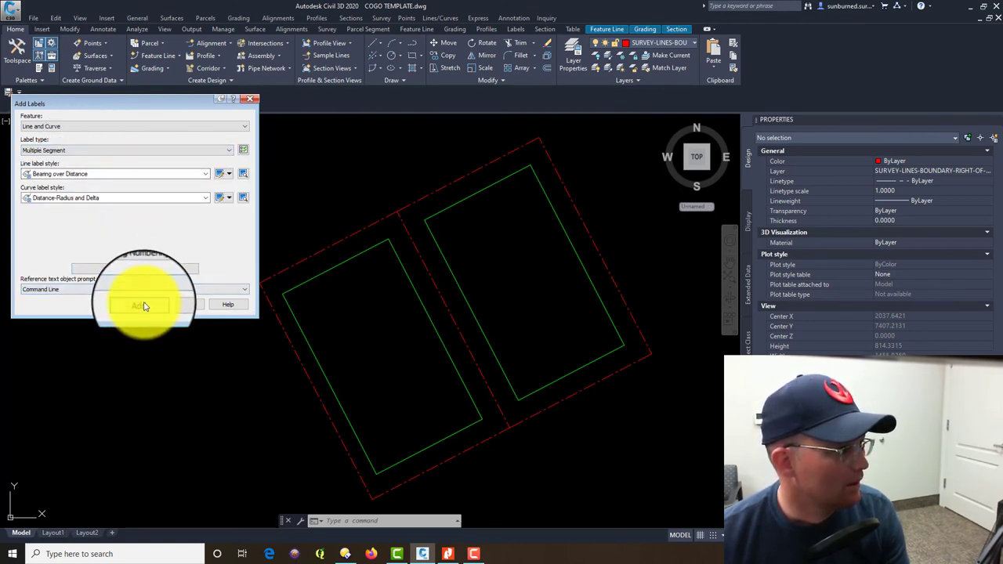
Label the lower-right, right, top, middle, lower-left and bottom red boundary lines
click(143, 305)
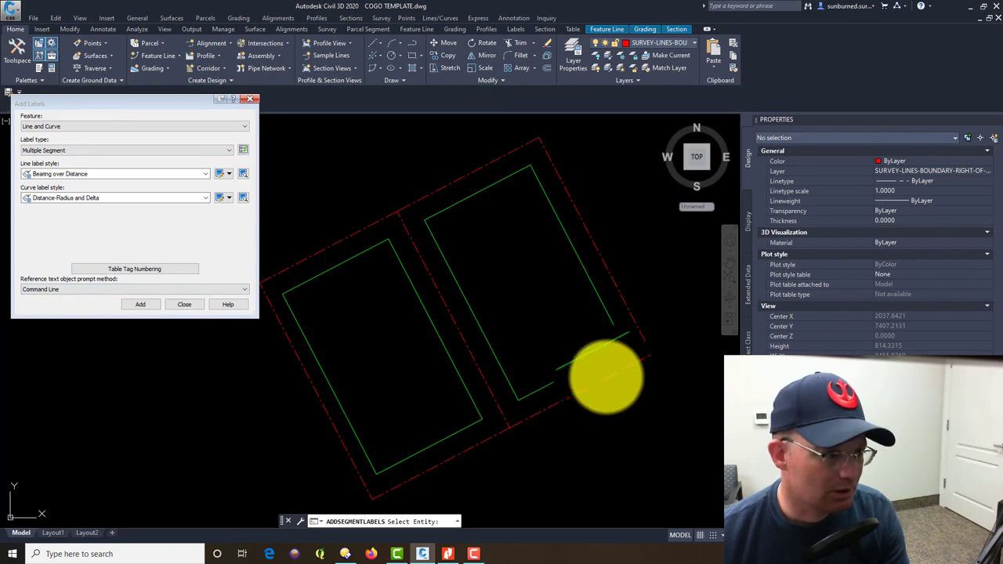
click(605, 371)
click(631, 310)
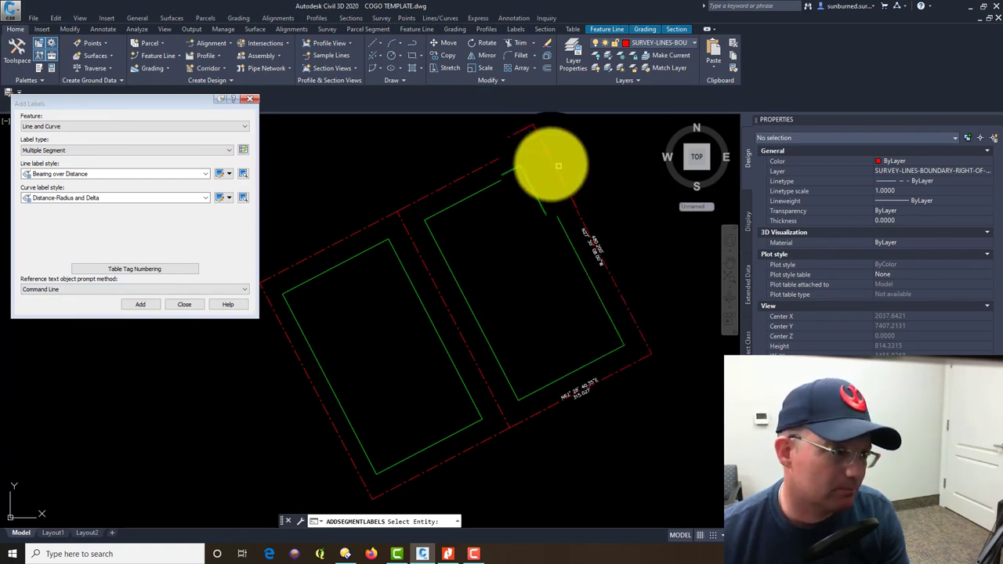
click(486, 164)
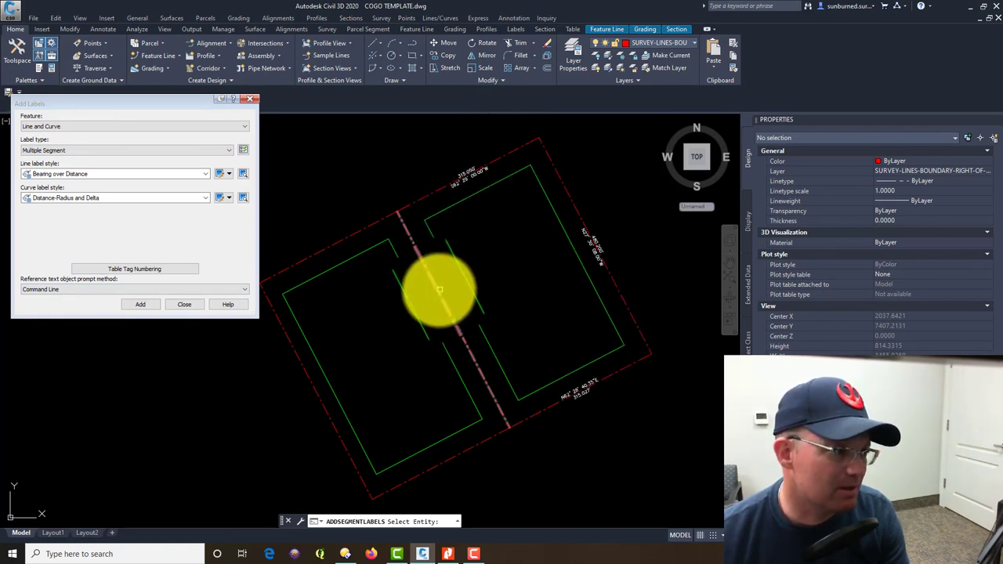
click(440, 290)
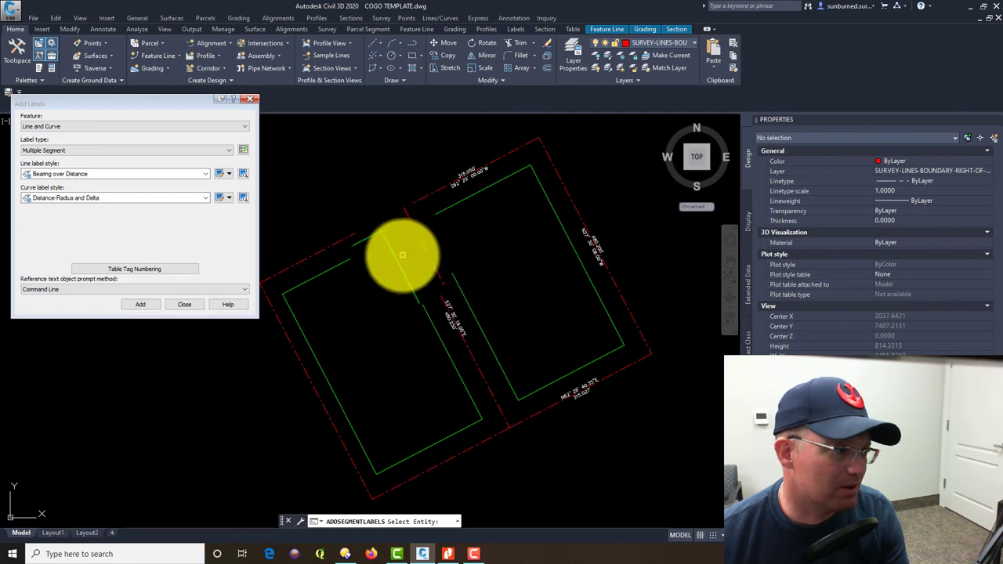
click(320, 403)
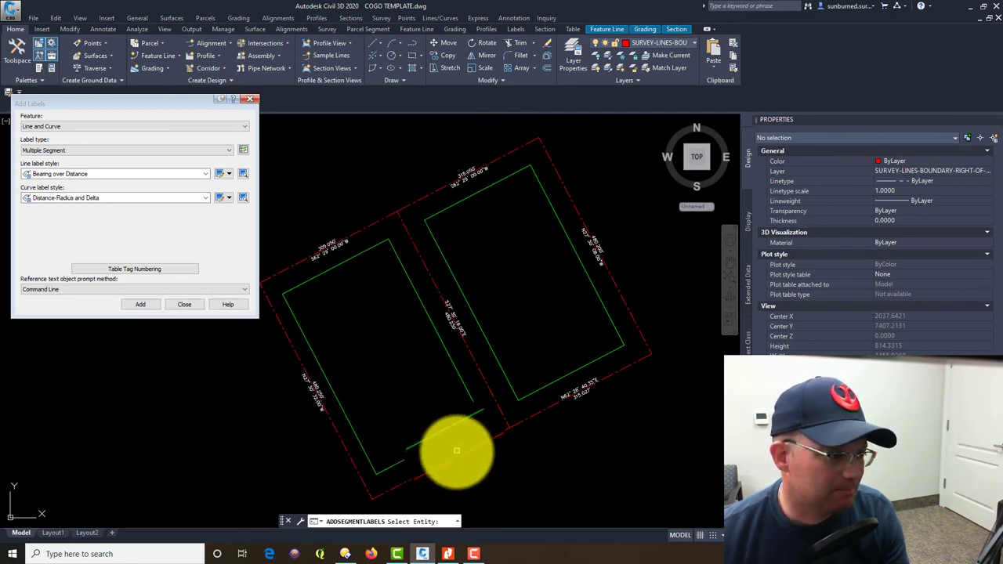
click(460, 453)
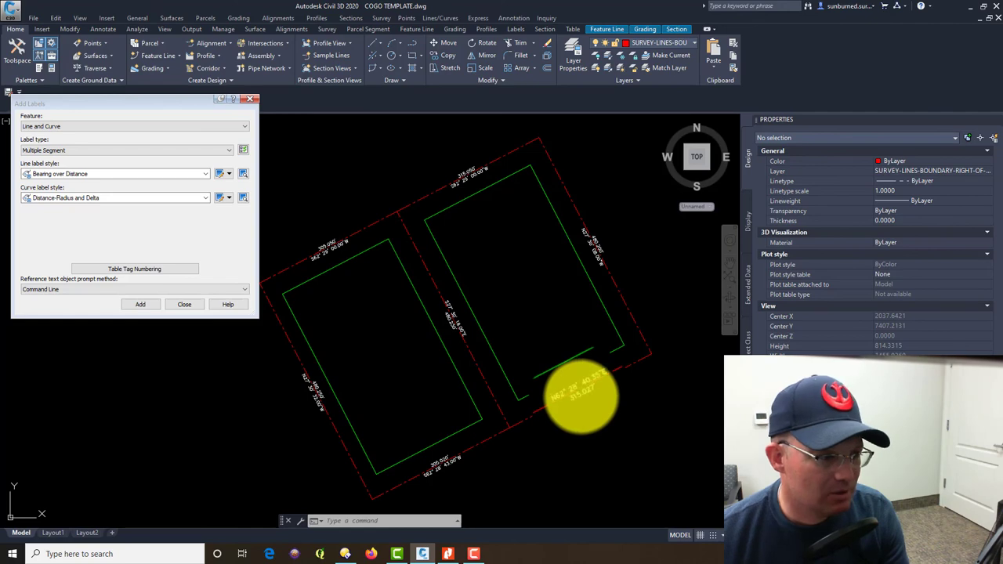
key(ctrl+z)
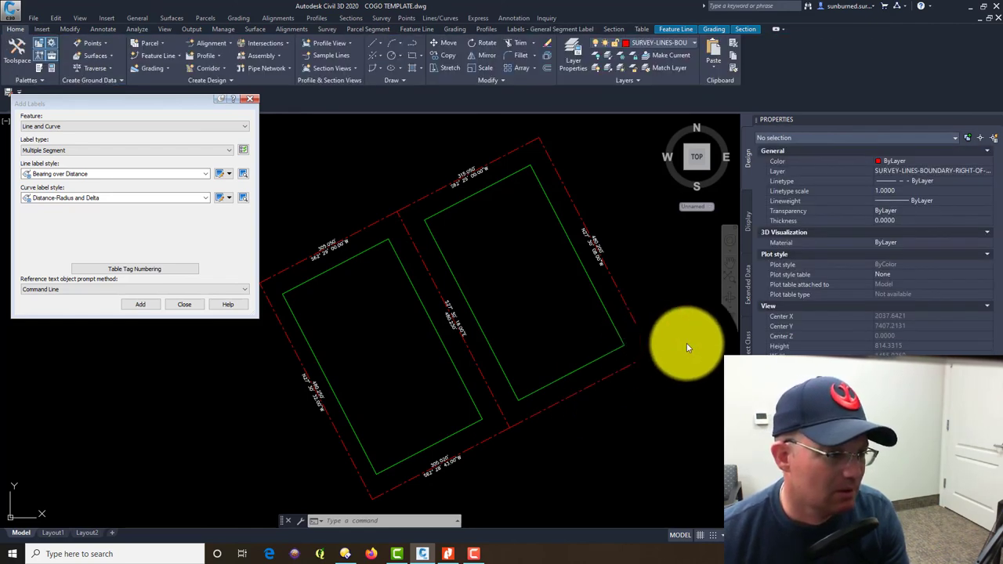
middle_drag(649, 414, 470, 544)
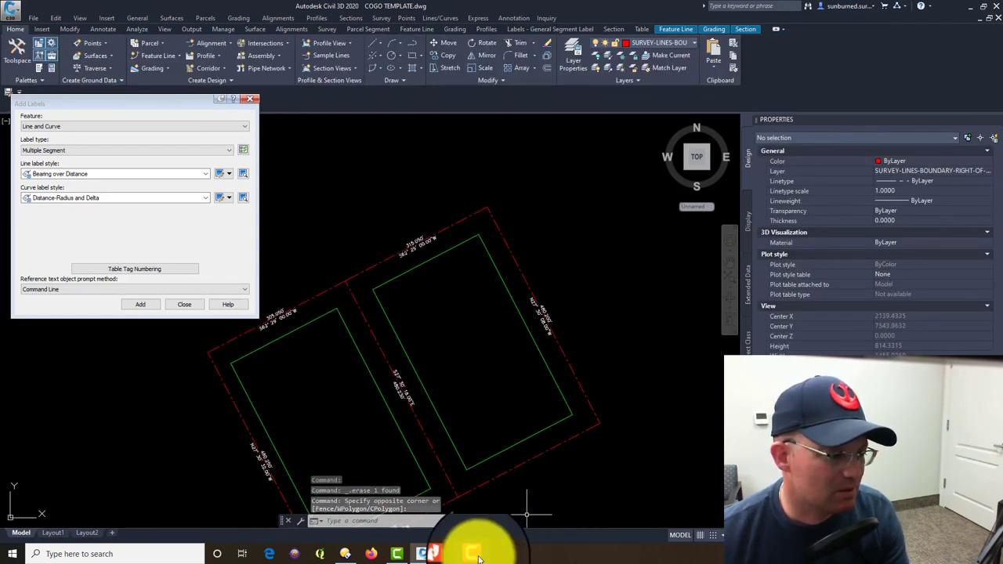
scroll(512, 321, up, 4)
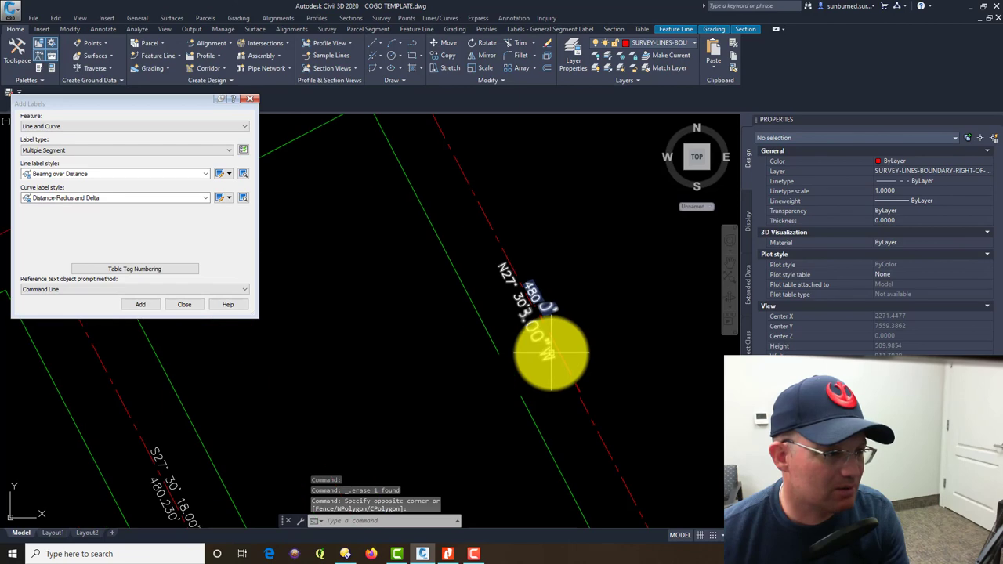
click(448, 553)
drag(549, 11, 1002, 11)
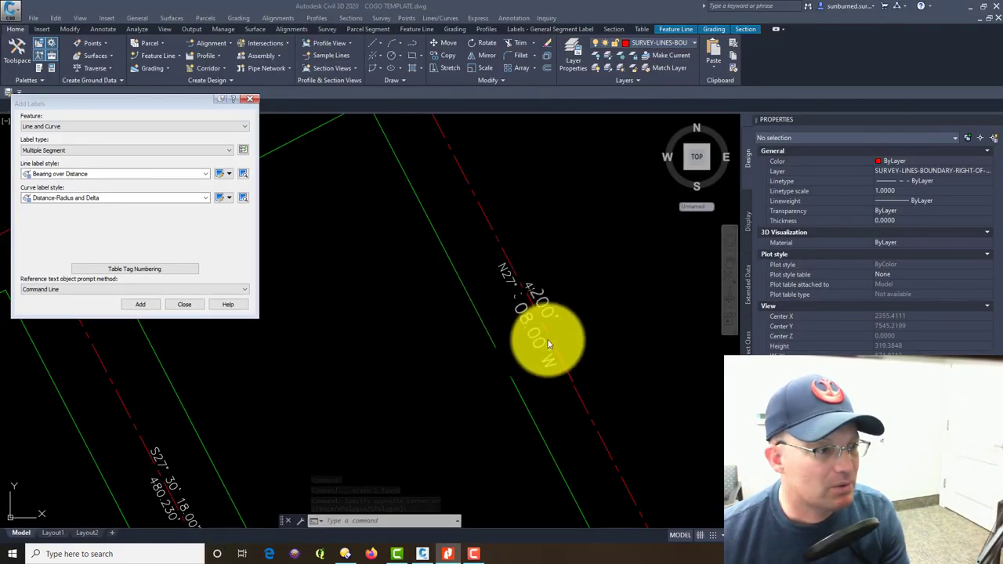
key(alt+Tab)
double_click(454, 3)
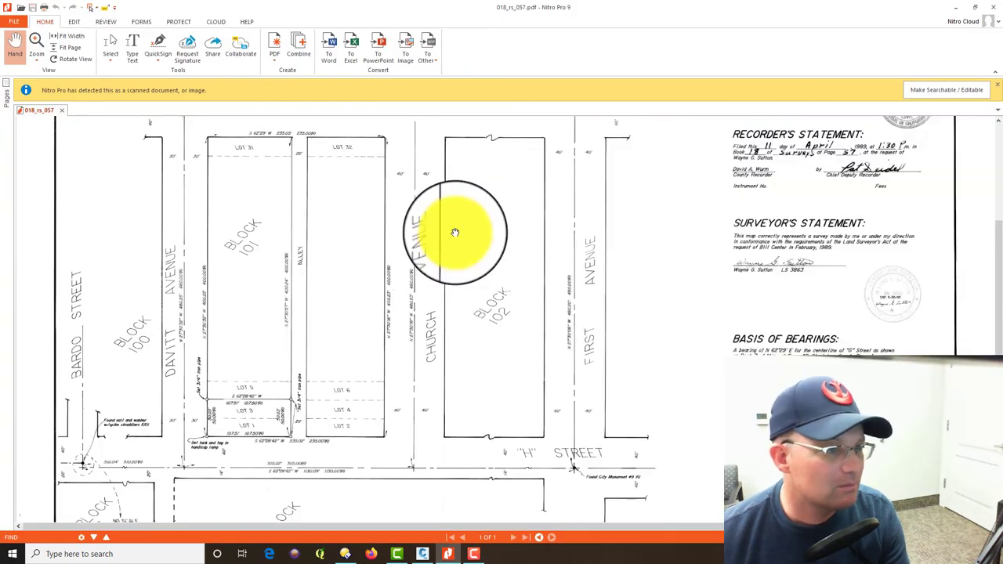
ctrl+scroll(576, 326, up, 2)
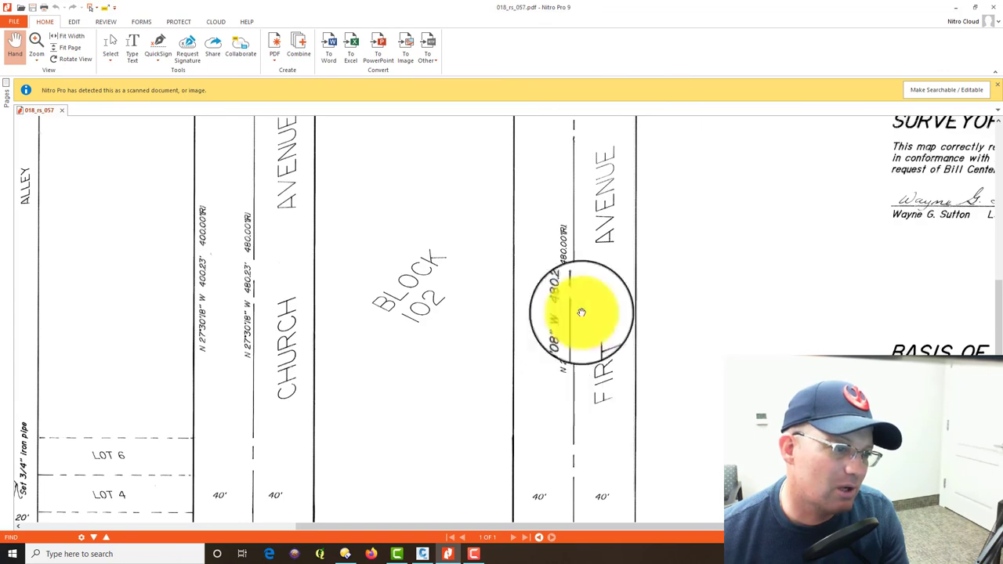
click(956, 7)
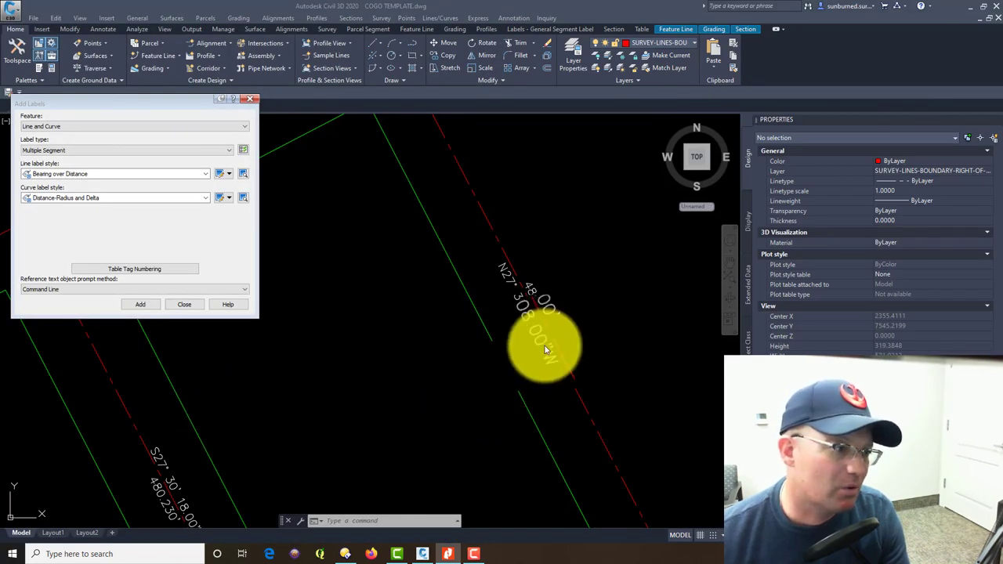
Delete the right, top, upper-left, left and bottom boundary labels
scroll(672, 336, down, 5)
scroll(622, 340, up, 3)
scroll(369, 461, down, 4)
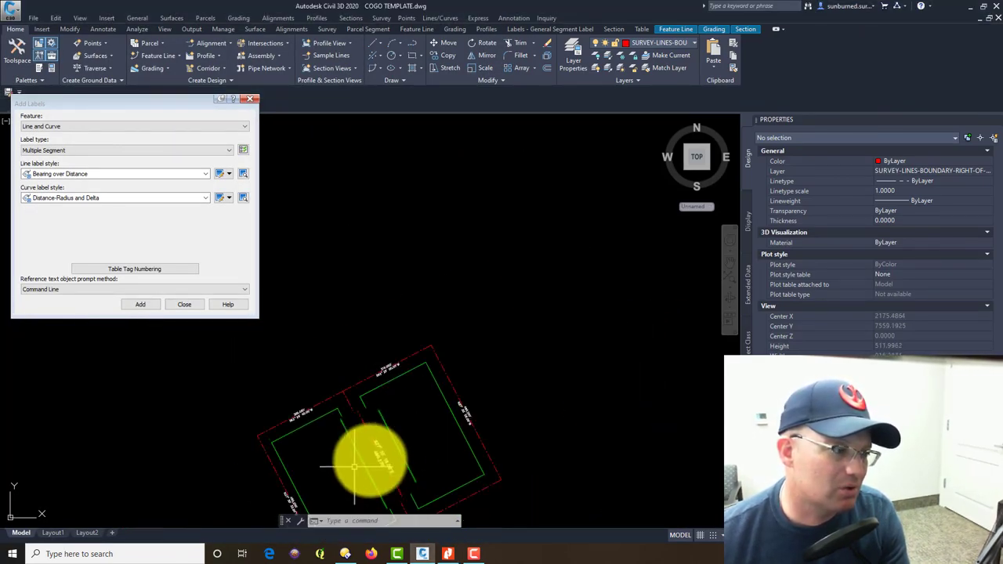
middle_drag(369, 461, 542, 287)
scroll(582, 256, up, 2)
scroll(627, 244, up, 3)
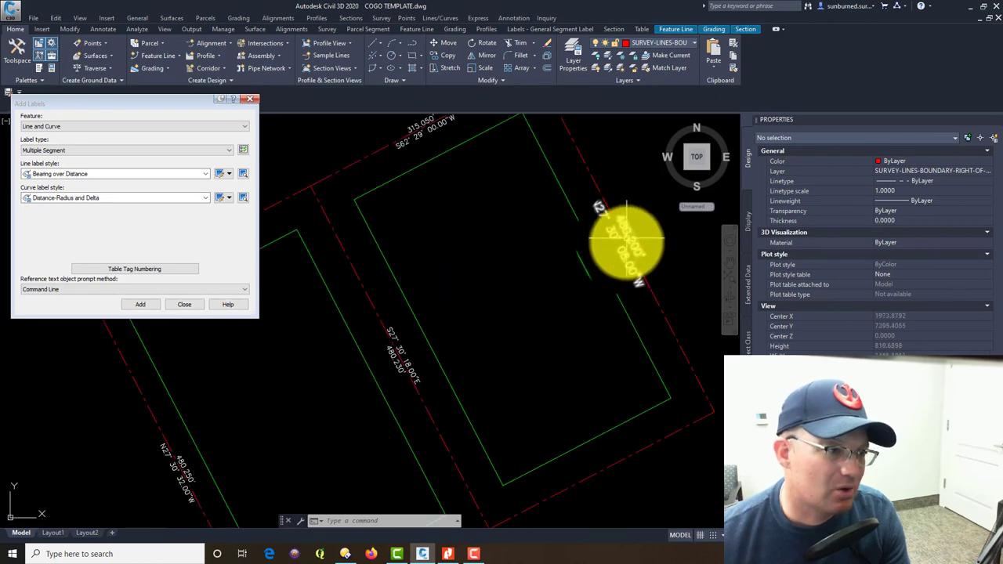
click(613, 267)
scroll(612, 267, down, 3)
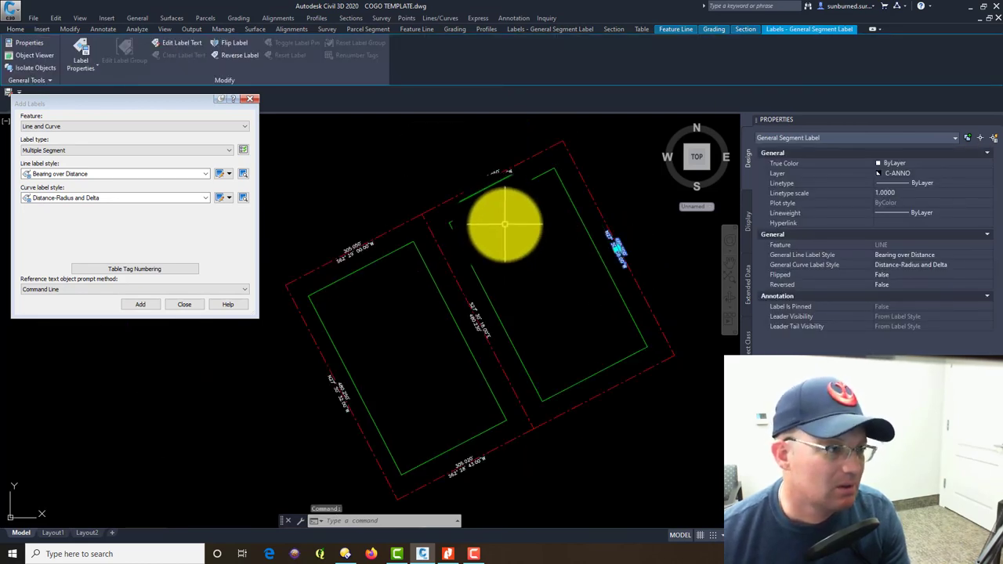
click(498, 180)
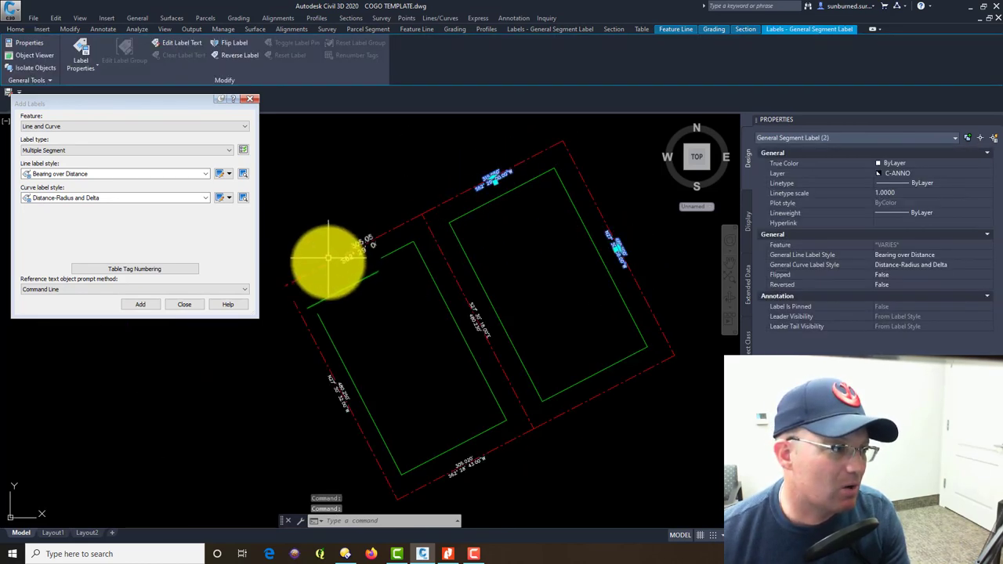
click(342, 259)
click(333, 381)
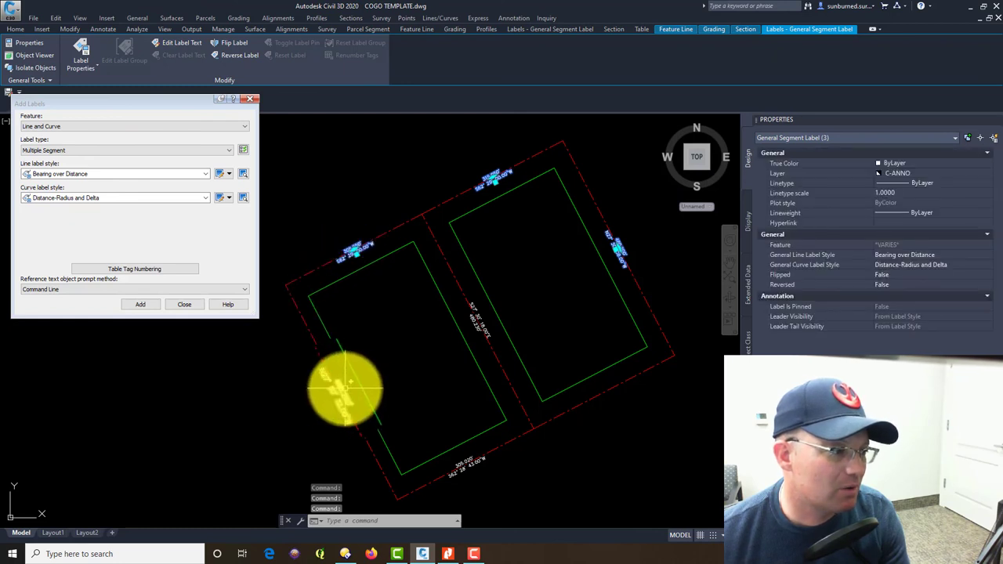
click(460, 463)
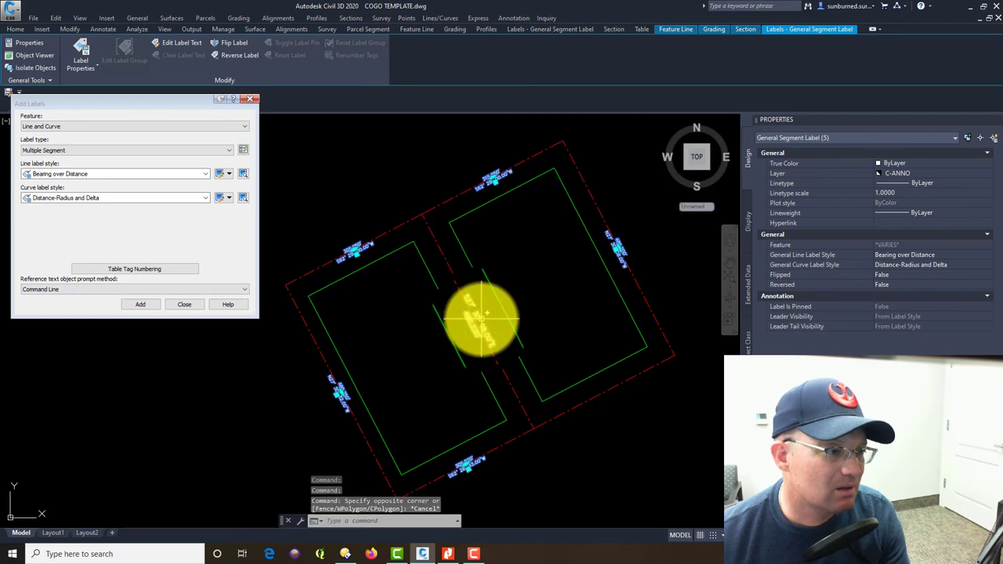
key(Delete)
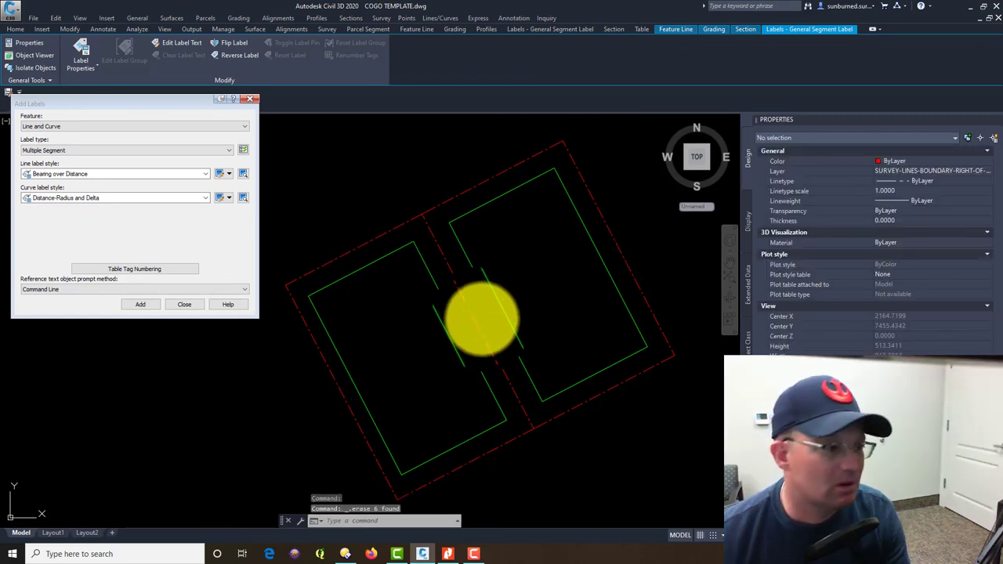
Close the Add Labels dialog and zoom to the drawing extents
click(247, 100)
scroll(674, 336, down, 5)
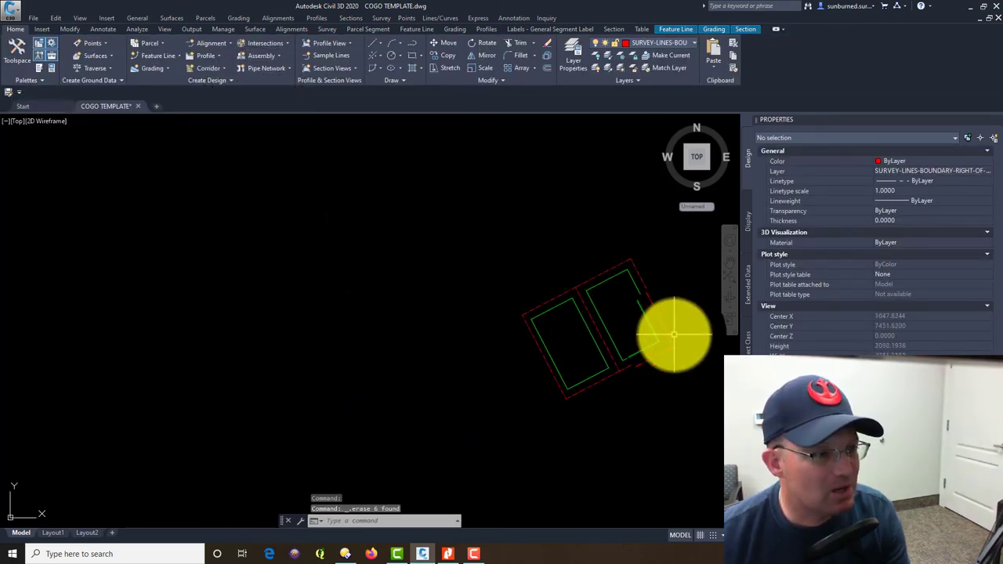
middle_click(674, 335)
middle_click(674, 335)
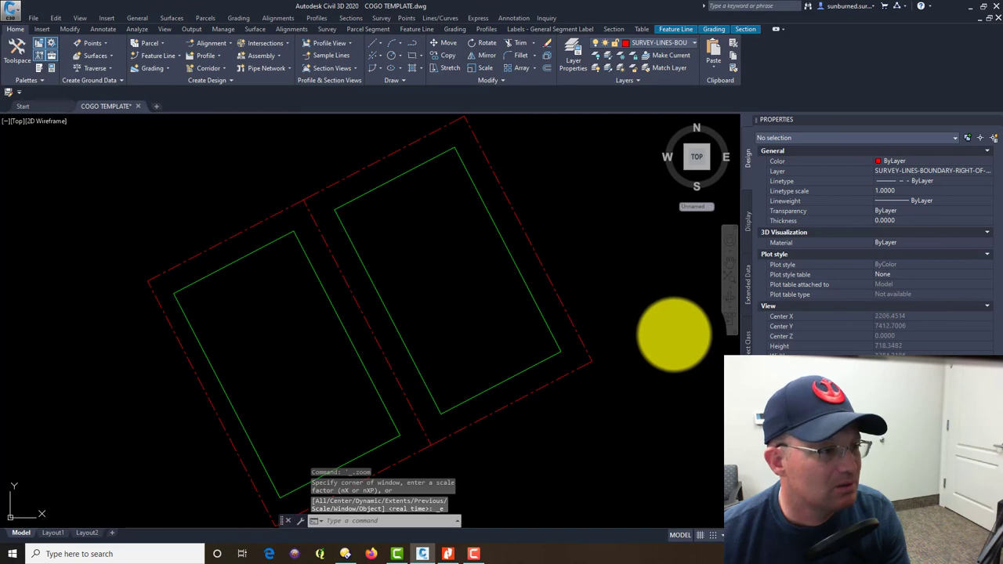
click(37, 19)
key(Escape)
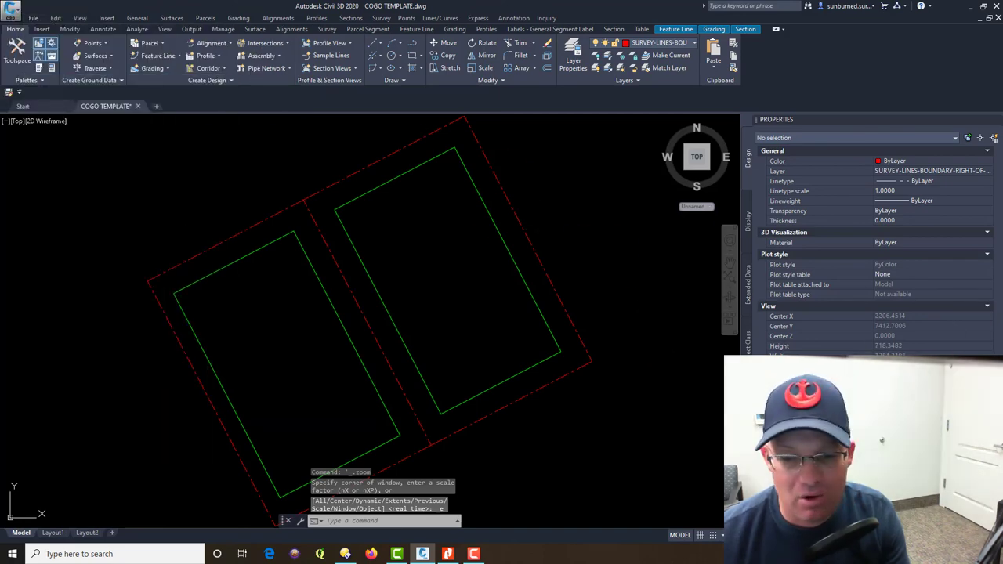